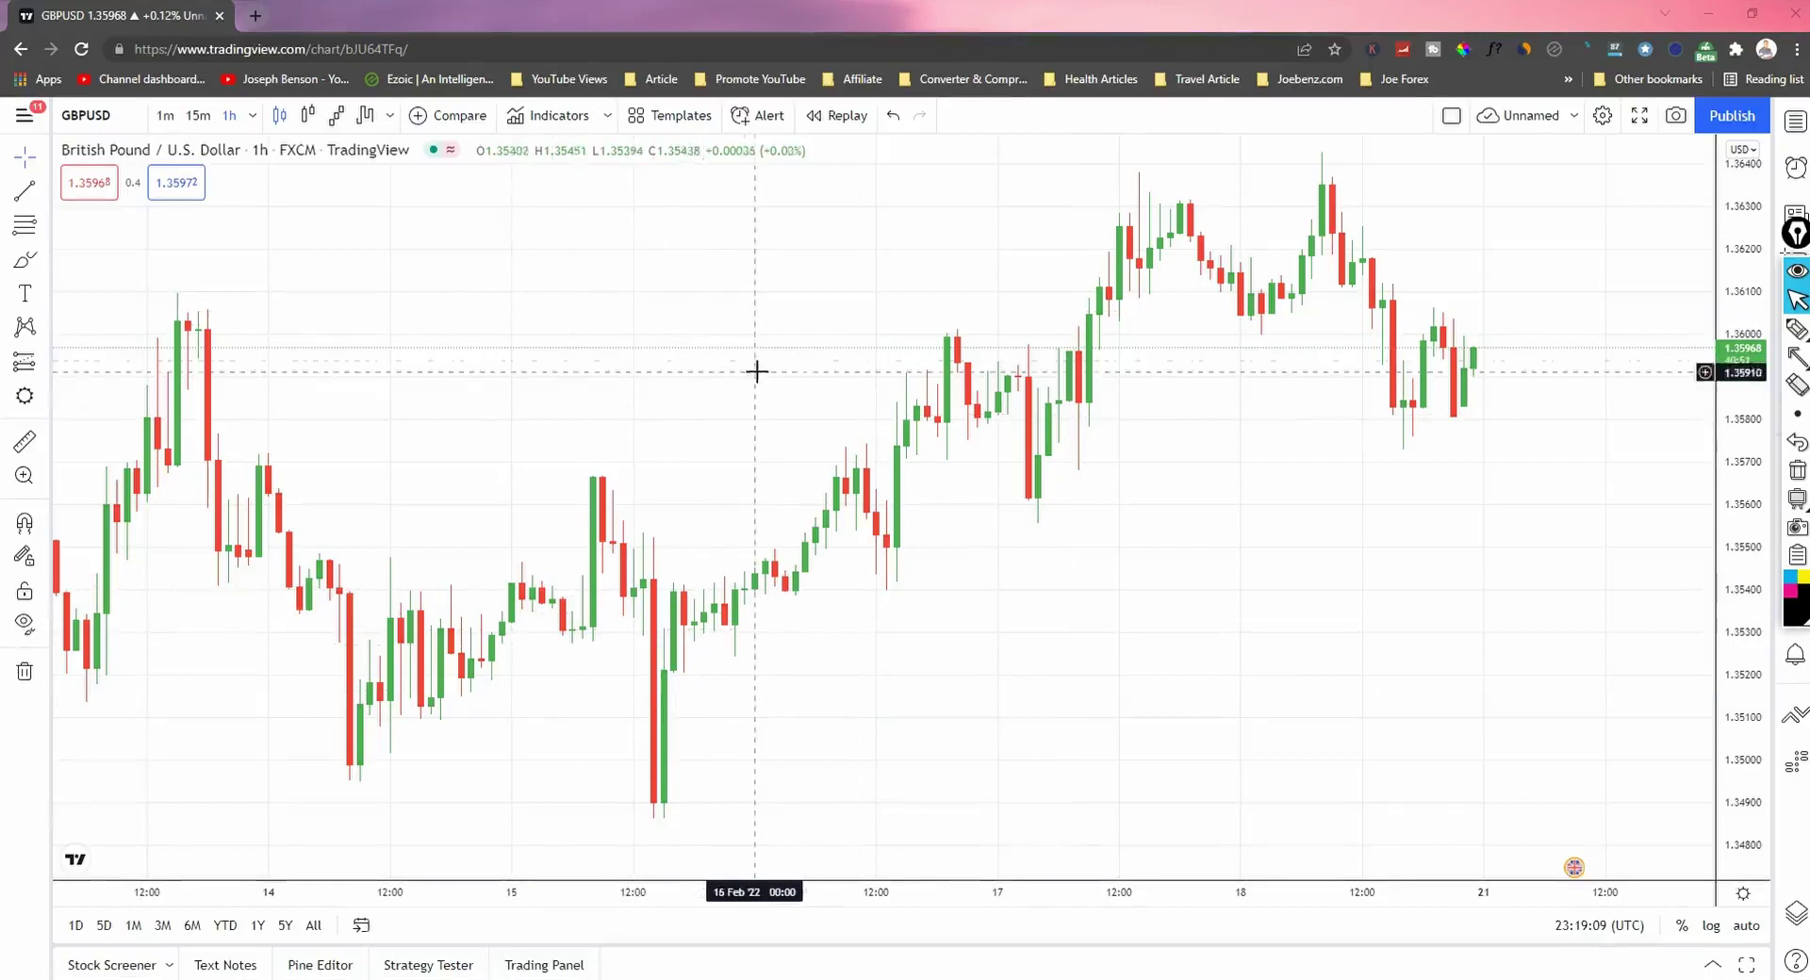
Step: Add the Scalp Pro indicator to the GBPUSD 1h chart
{"action": "left_click_drag", "start_coordinate": [610, 428], "coordinate": [564, 434]}
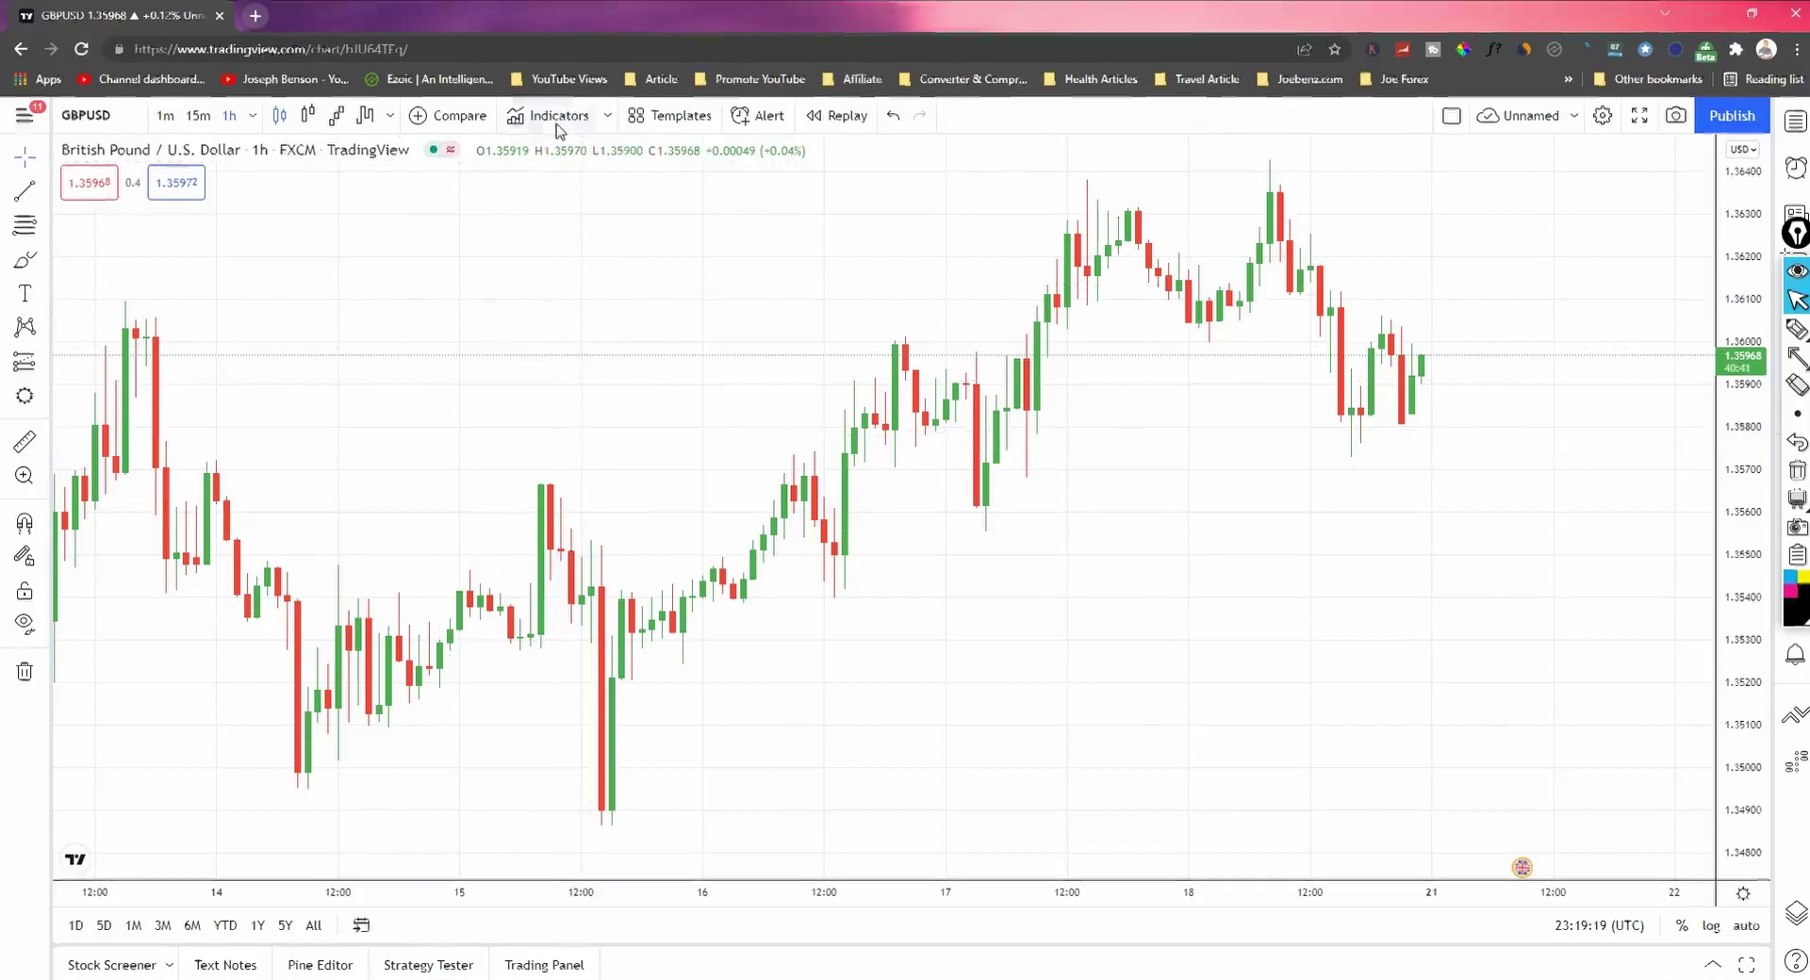
{"action": "left_click", "coordinate": [558, 120]}
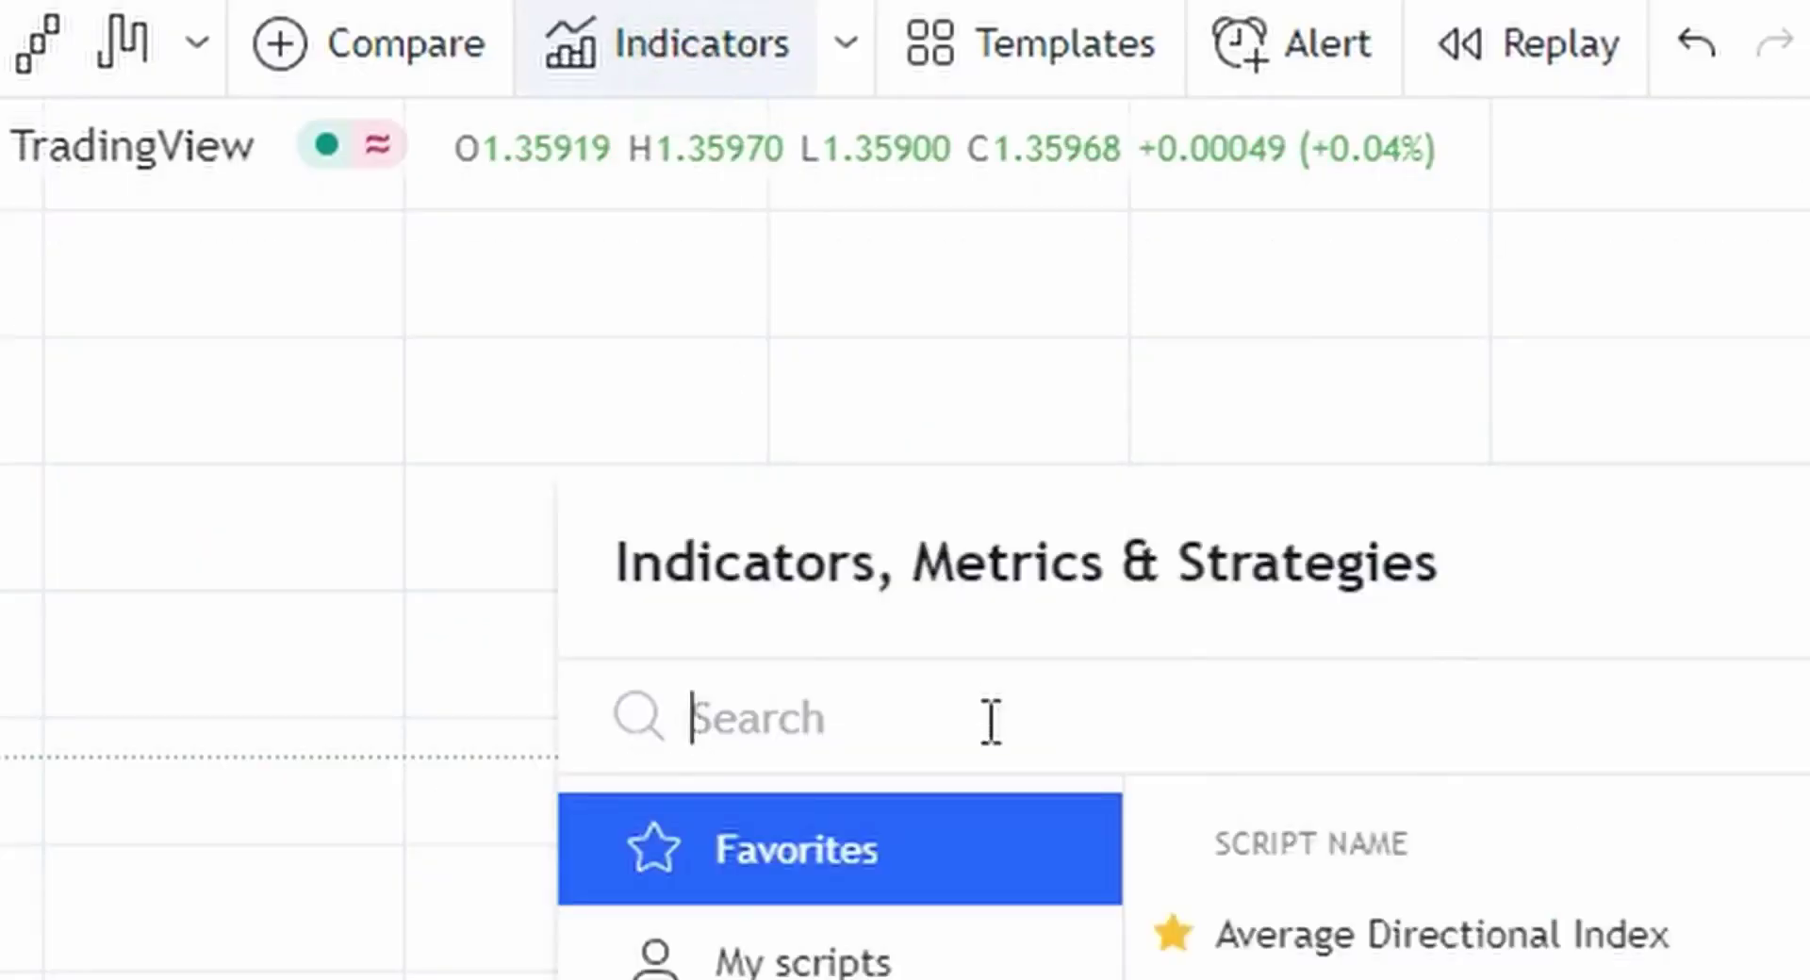
{"action": "type", "text": "scalp pro"}
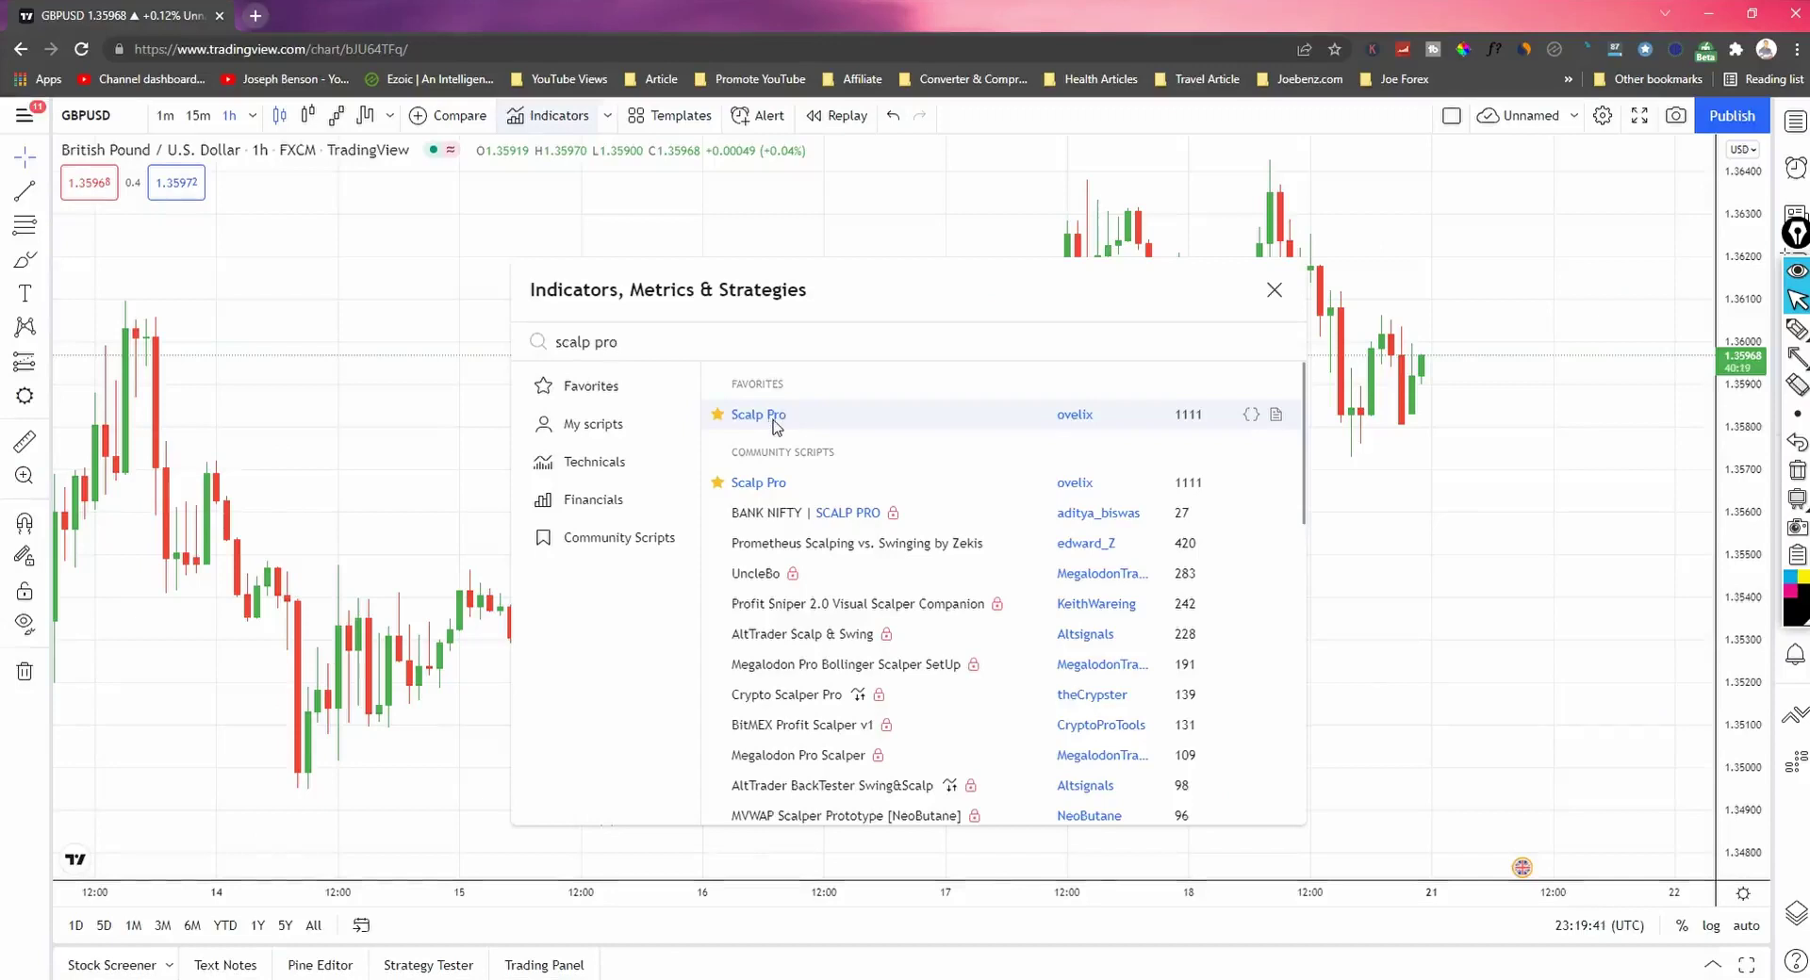
{"action": "left_click", "coordinate": [773, 420]}
{"action": "left_click", "coordinate": [1274, 291]}
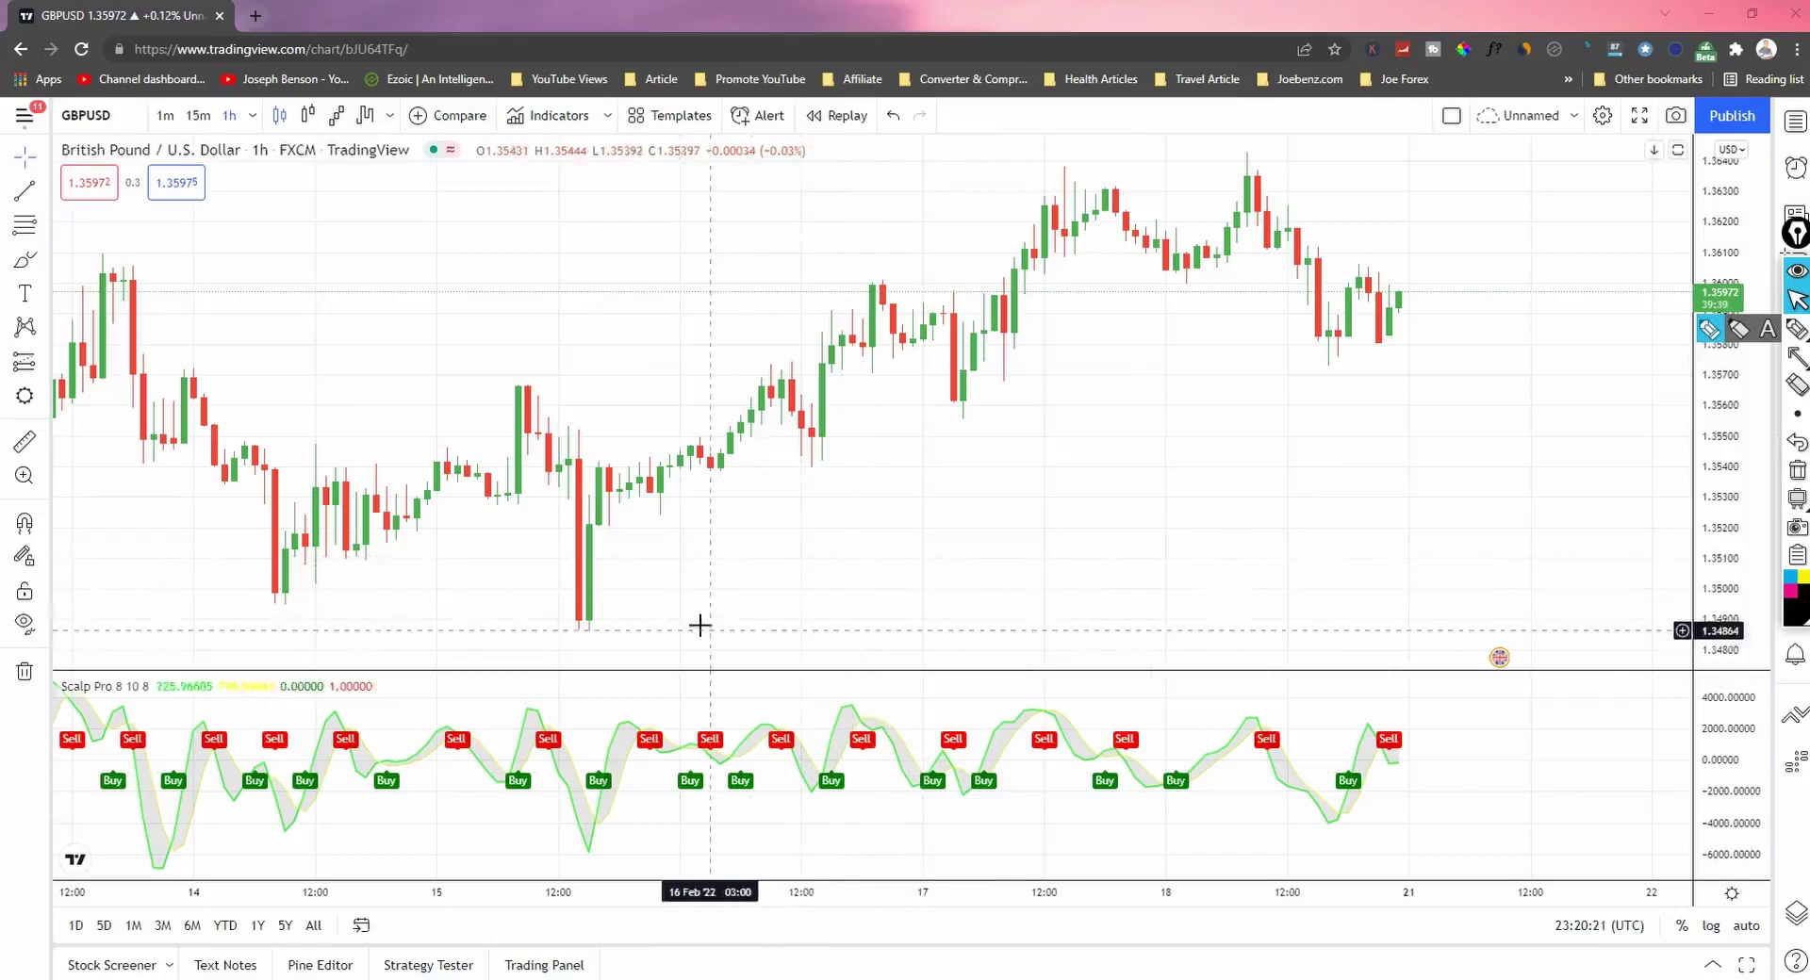
Step: Circle the most recent Sell and Buy labels on the Scalp Pro indicator with the pen and clear the markings
{"action": "left_click_drag", "start_coordinate": [840, 476], "coordinate": [384, 501]}
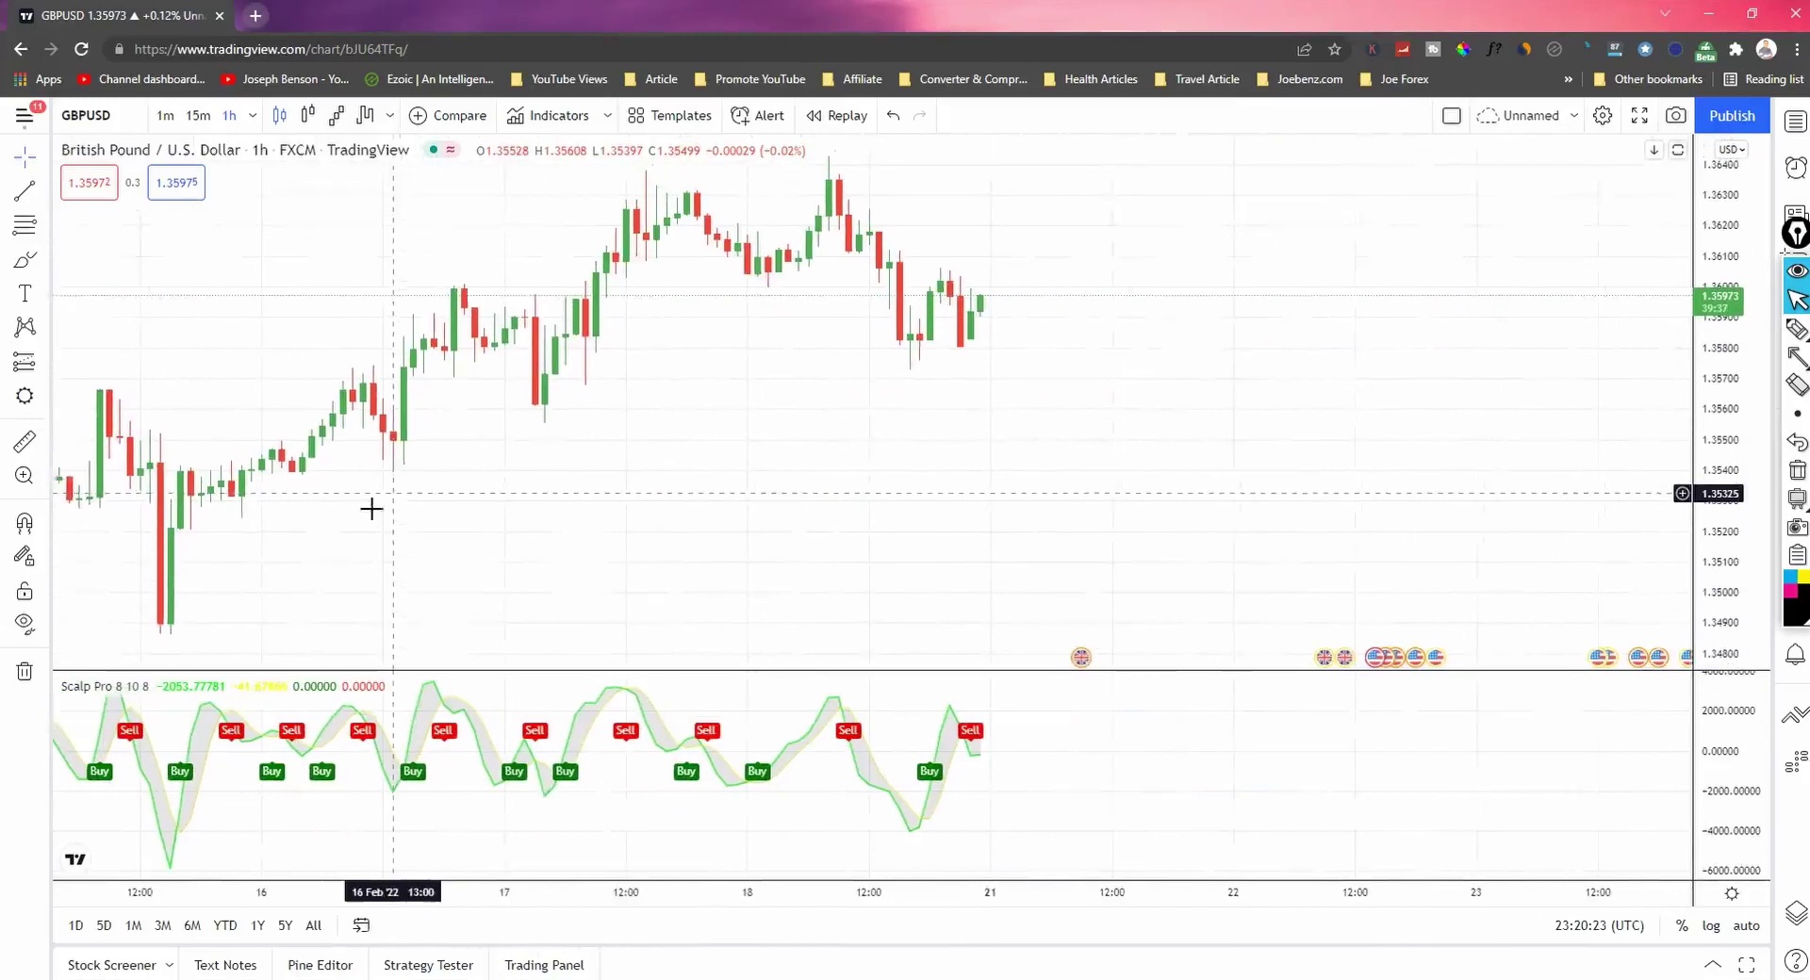
{"action": "mouse_move", "coordinate": [945, 702]}
{"action": "left_mouse_down"}
{"action": "mouse_move", "coordinate": [1009, 765]}
{"action": "mouse_move", "coordinate": [949, 712]}
{"action": "mouse_move", "coordinate": [962, 669]}
{"action": "left_mouse_up"}
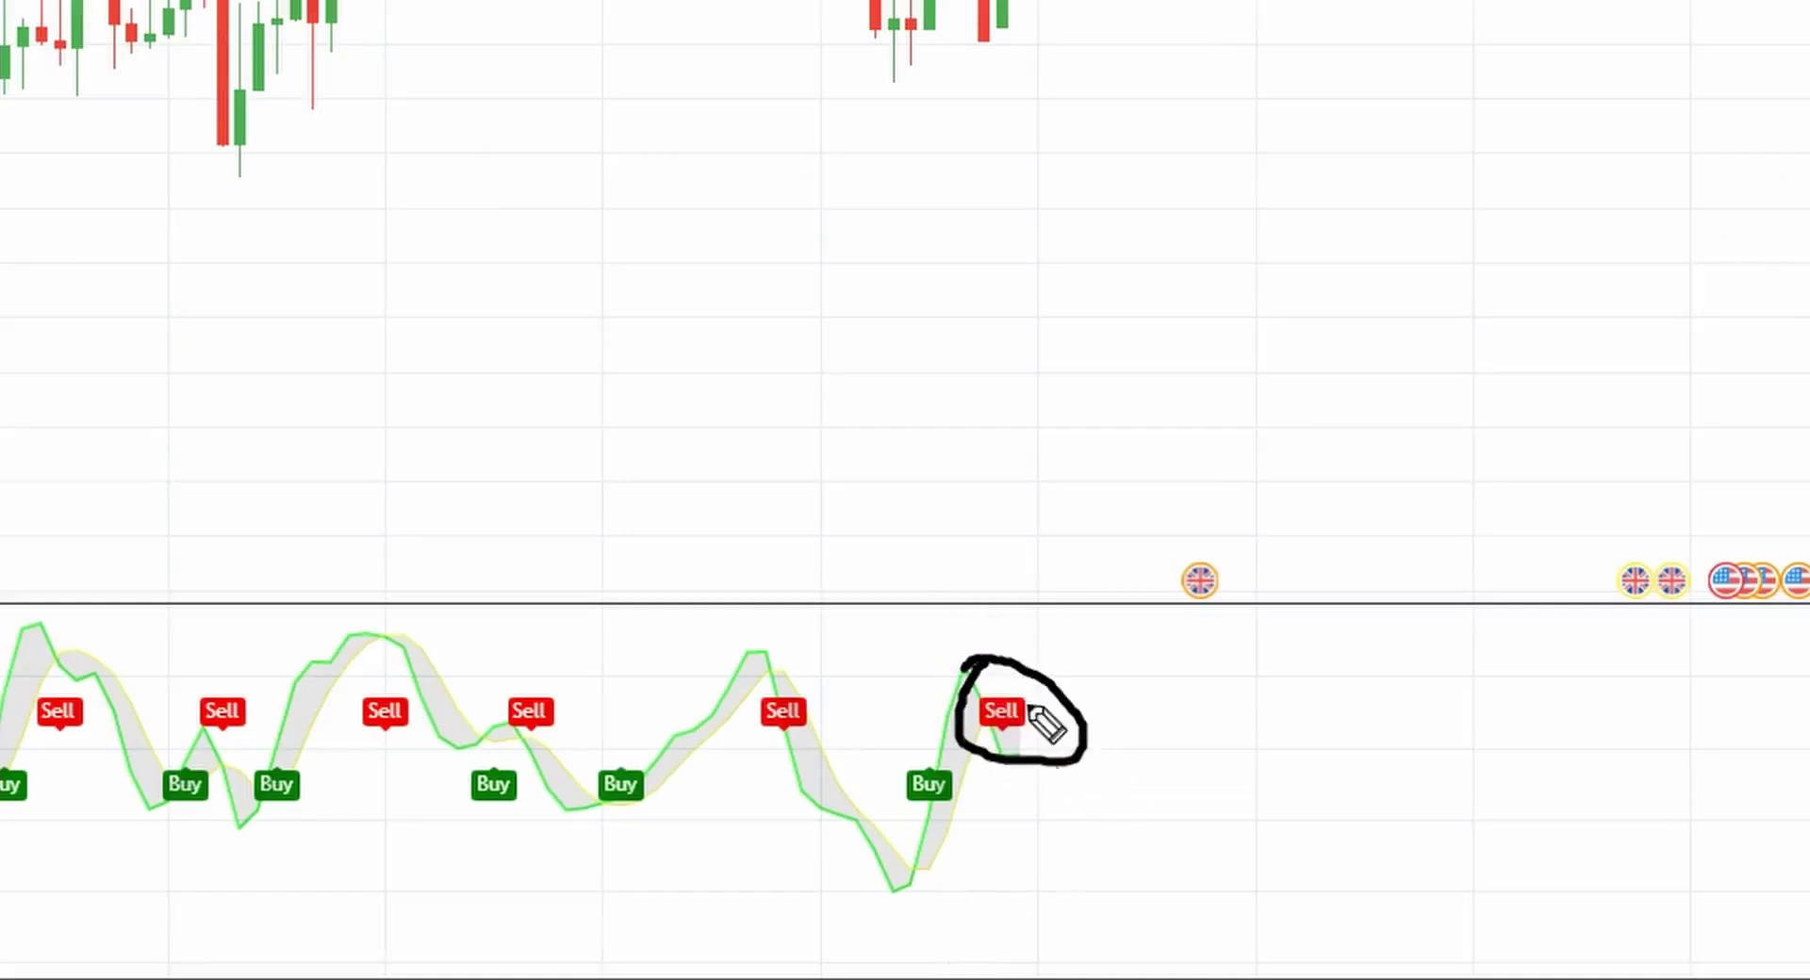
{"action": "mouse_move", "coordinate": [942, 752]}
{"action": "left_mouse_down"}
{"action": "mouse_move", "coordinate": [893, 751]}
{"action": "mouse_move", "coordinate": [961, 820]}
{"action": "mouse_move", "coordinate": [948, 752]}
{"action": "left_mouse_up"}
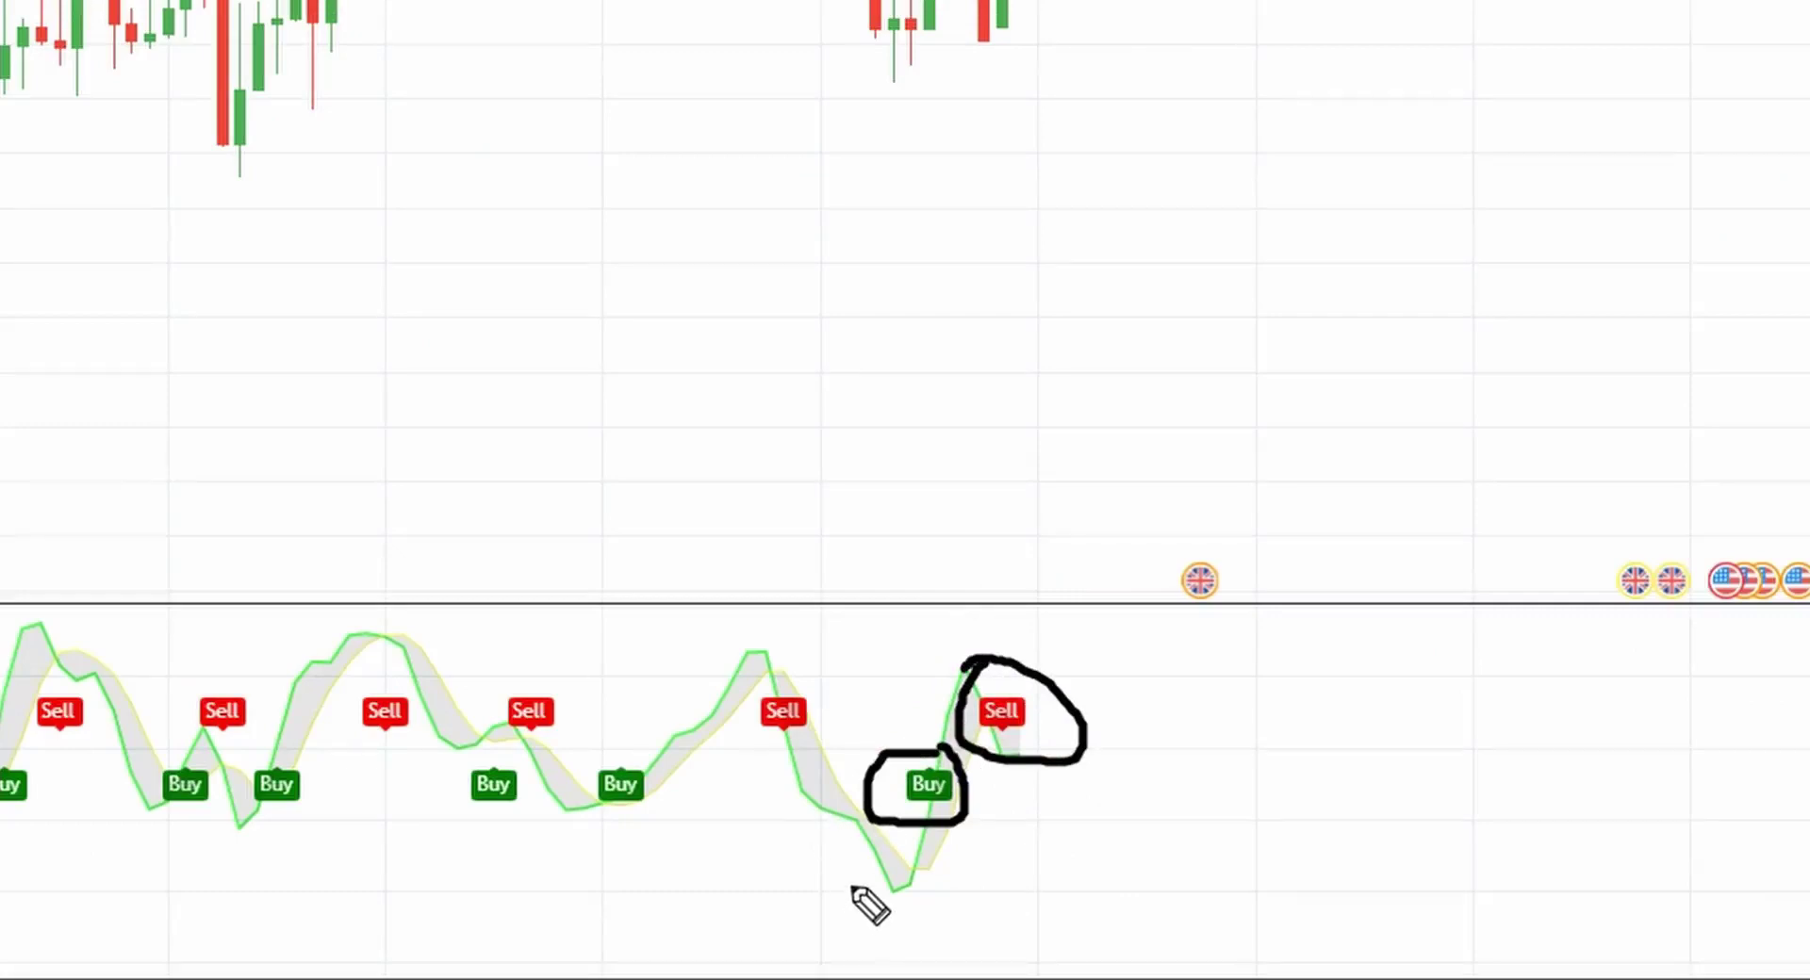
{"action": "key", "text": "Escape"}
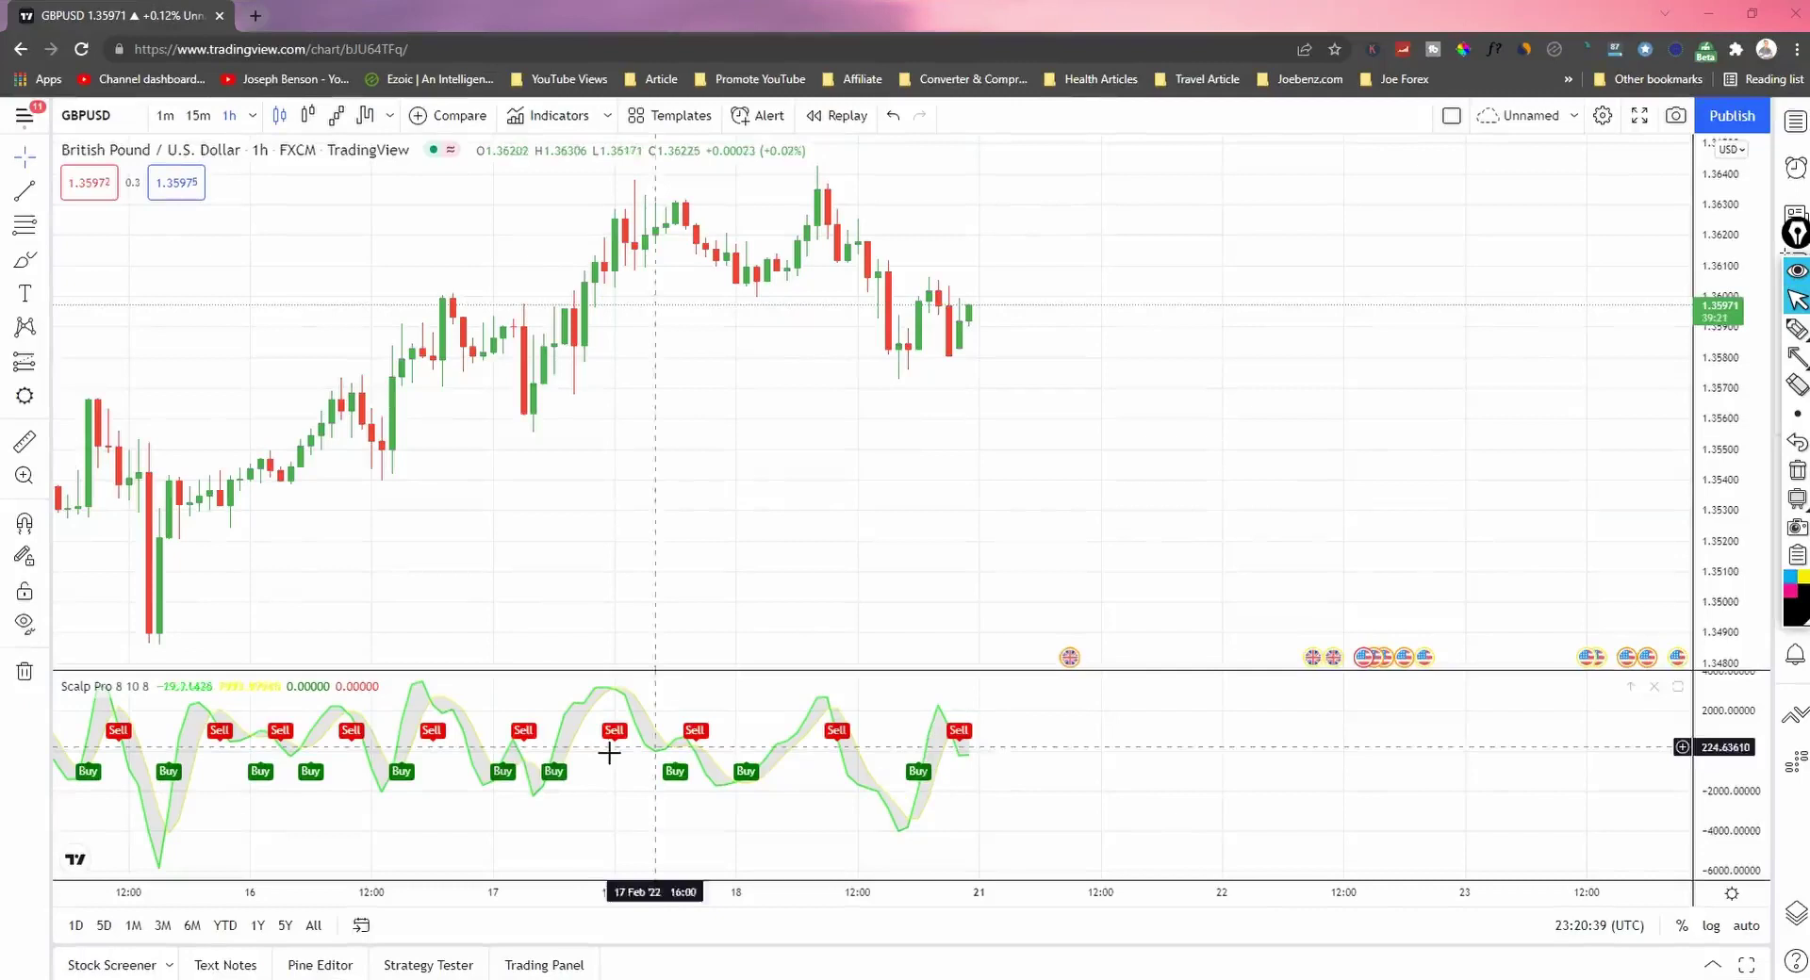
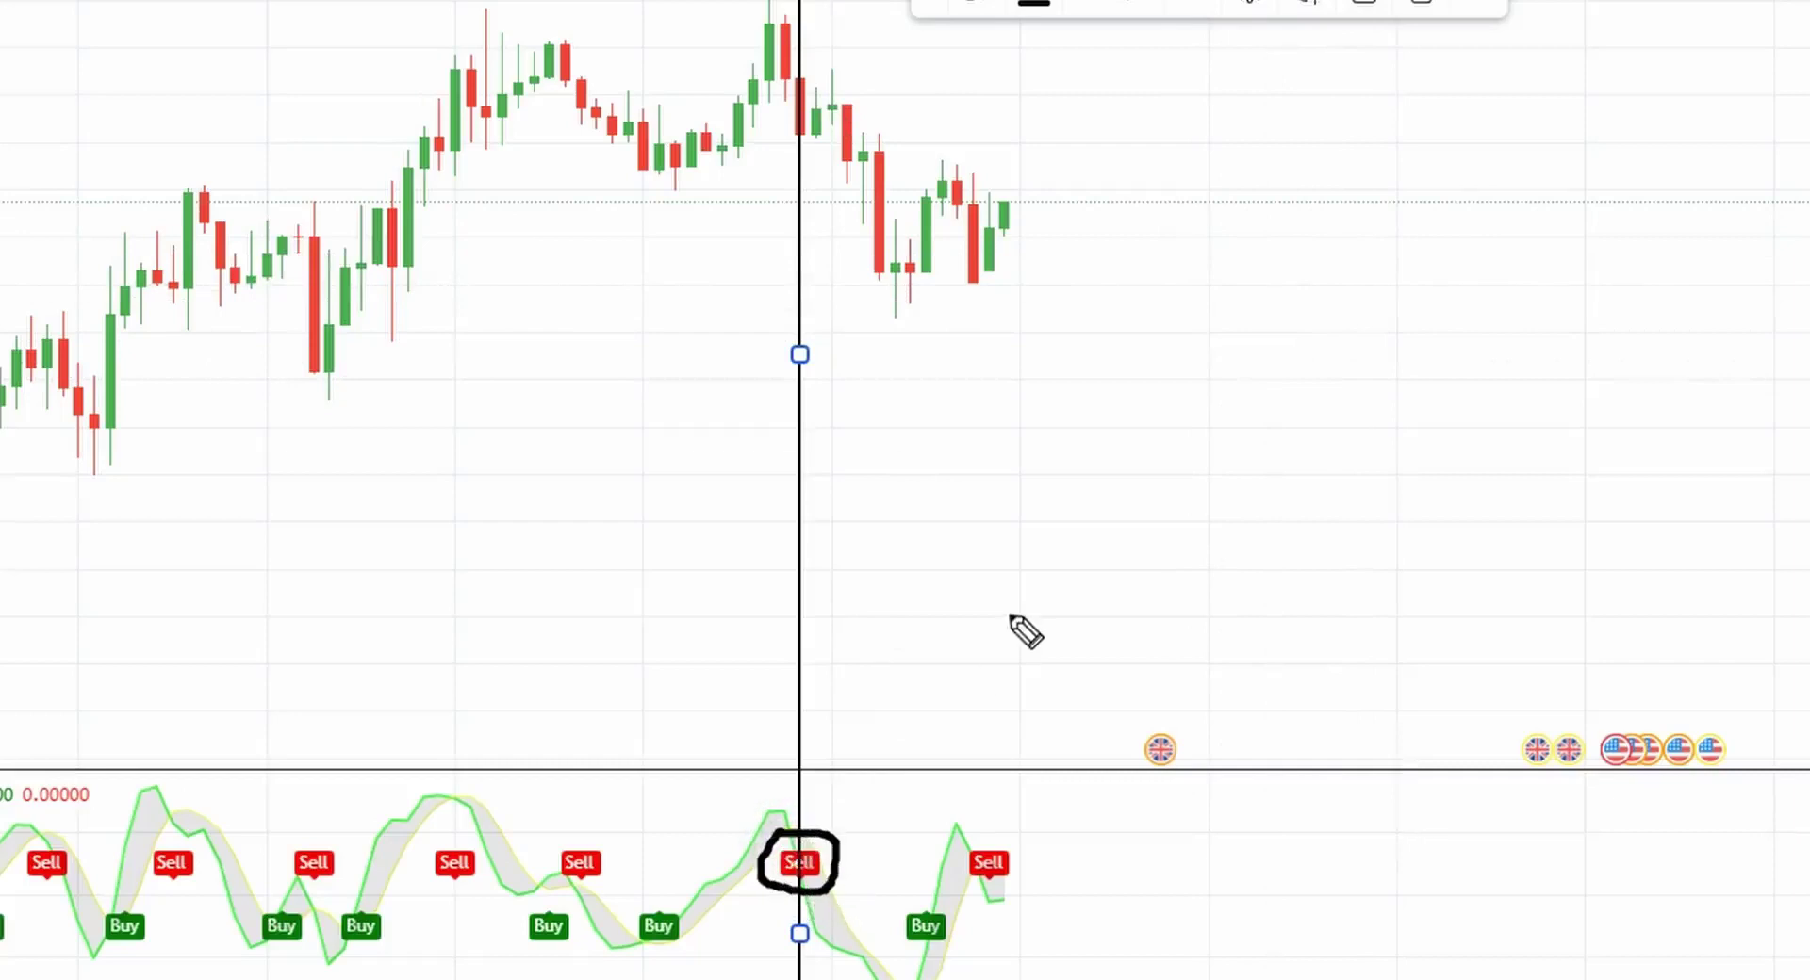
Step: Mark the 18 Feb Sell signal candle and the next one, underline the following price low, and erase the pen marks
{"action": "left_click", "coordinate": [801, 89]}
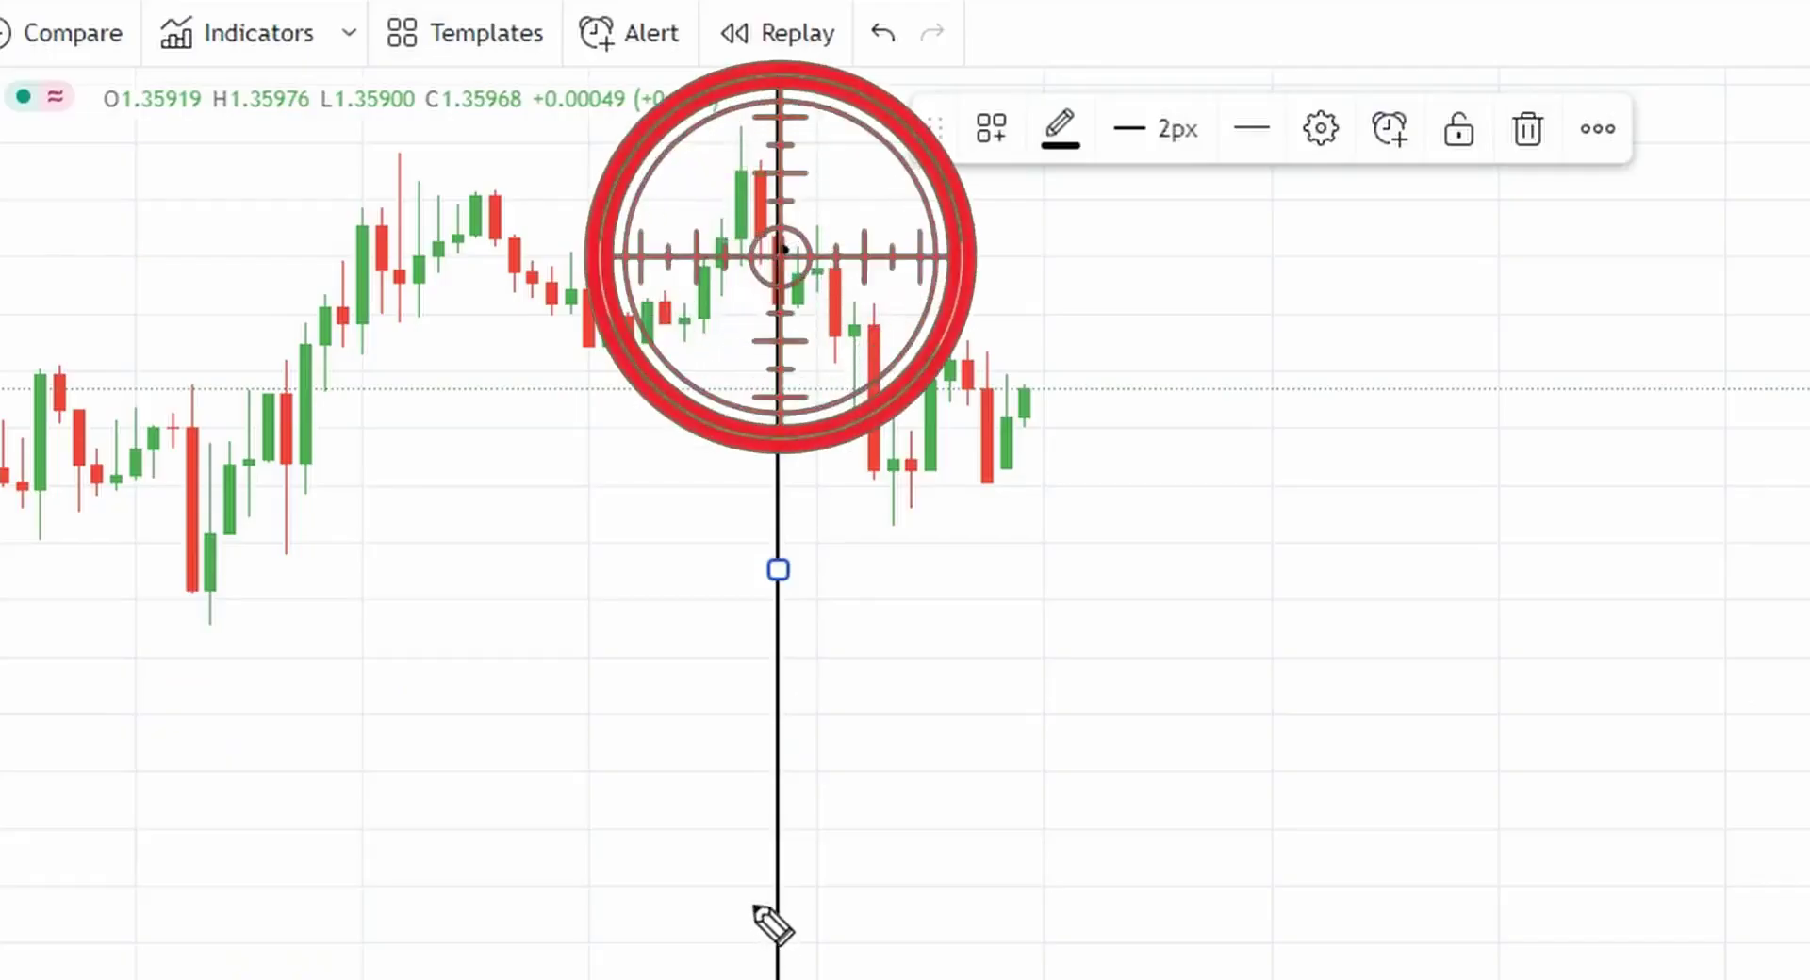
{"action": "left_click", "coordinate": [801, 288]}
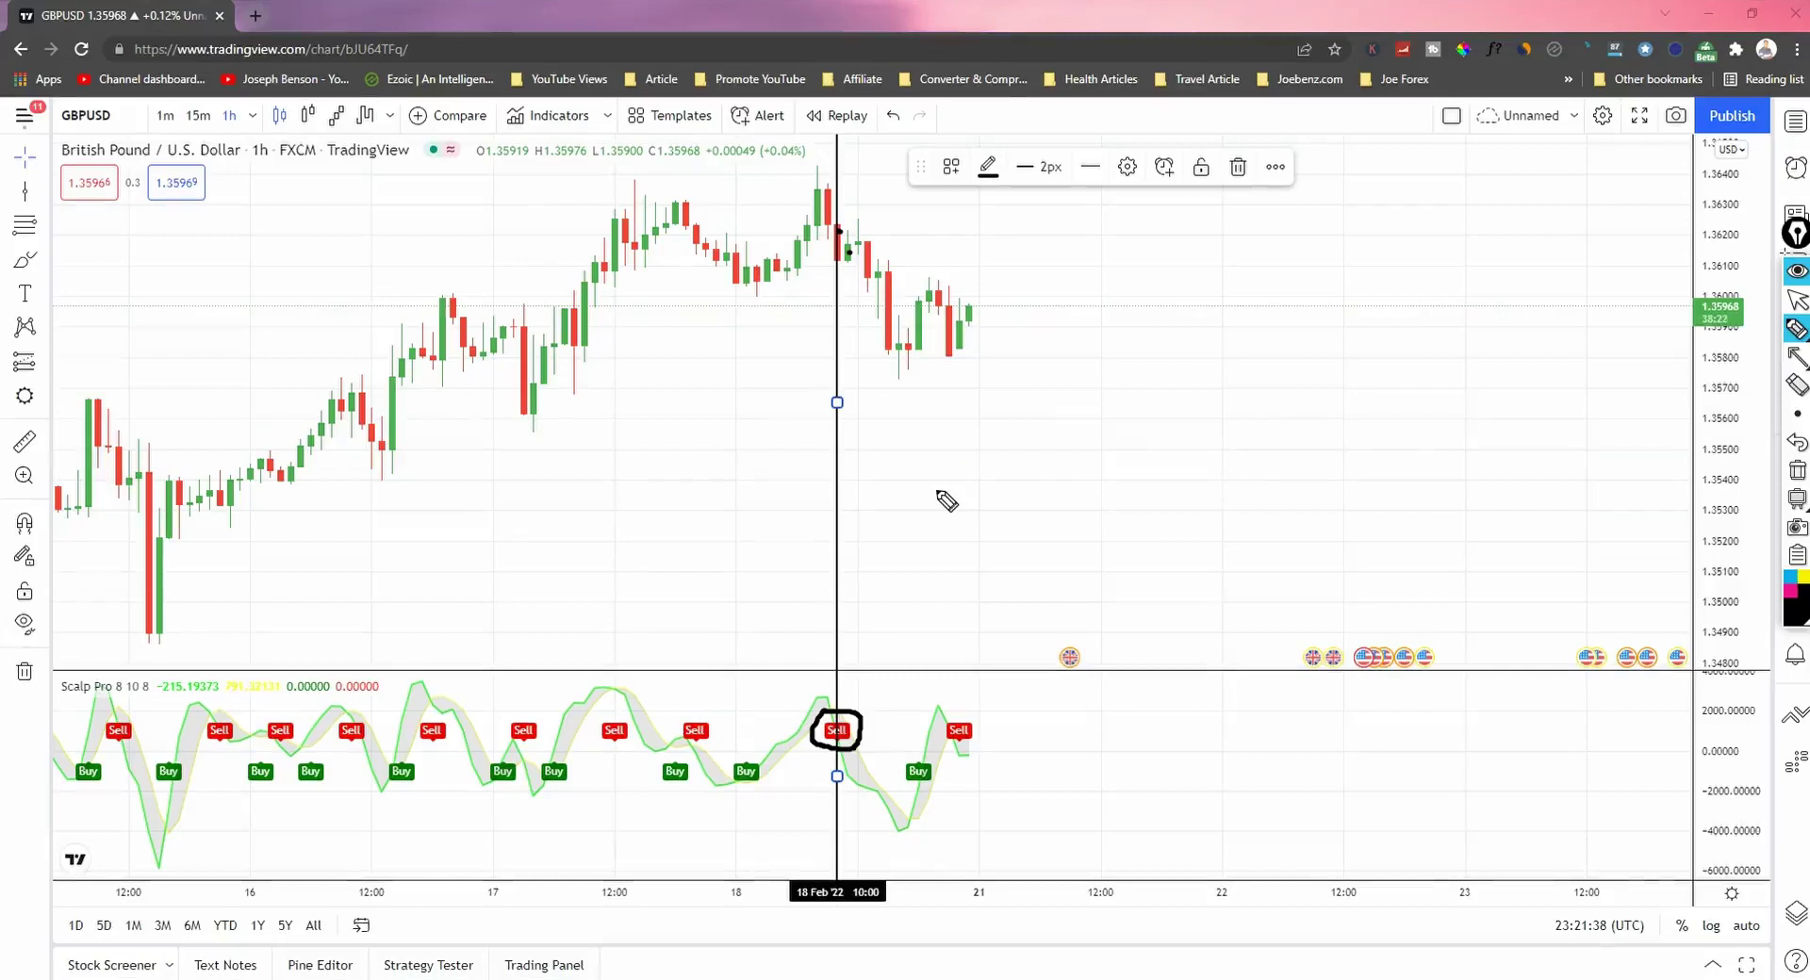
{"action": "left_click", "coordinate": [869, 364]}
{"action": "left_click_drag", "start_coordinate": [869, 364], "coordinate": [966, 356]}
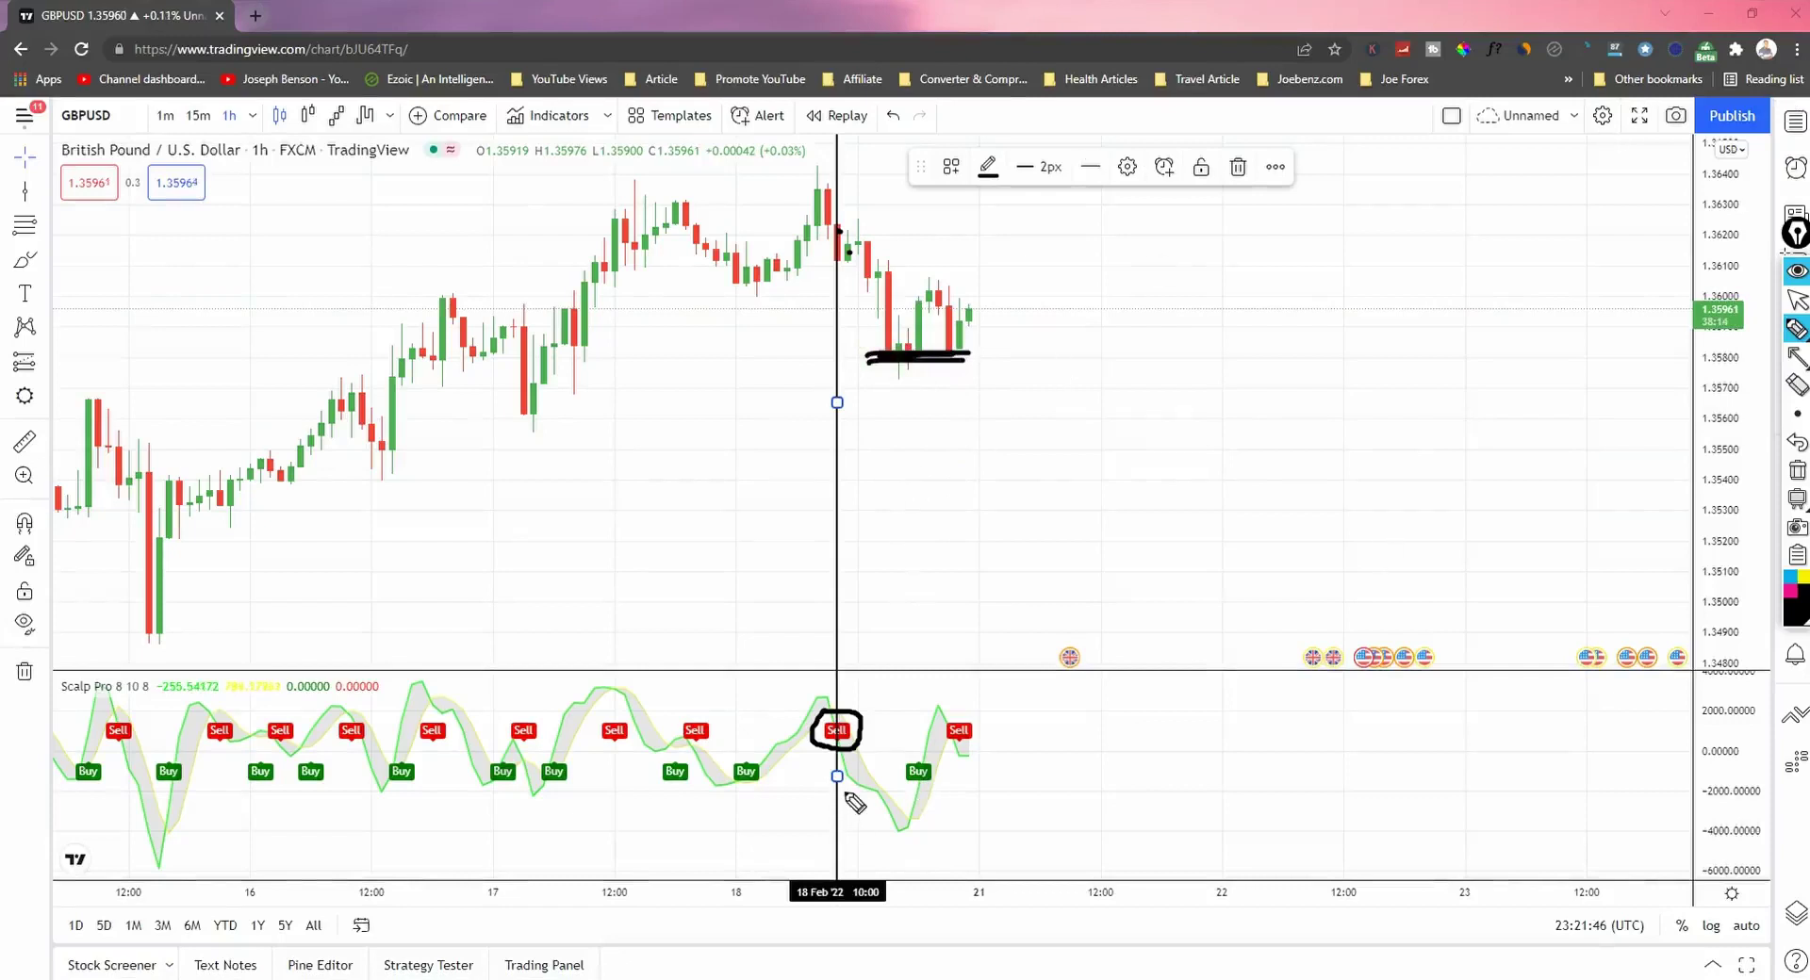
{"action": "key", "text": "Delete"}
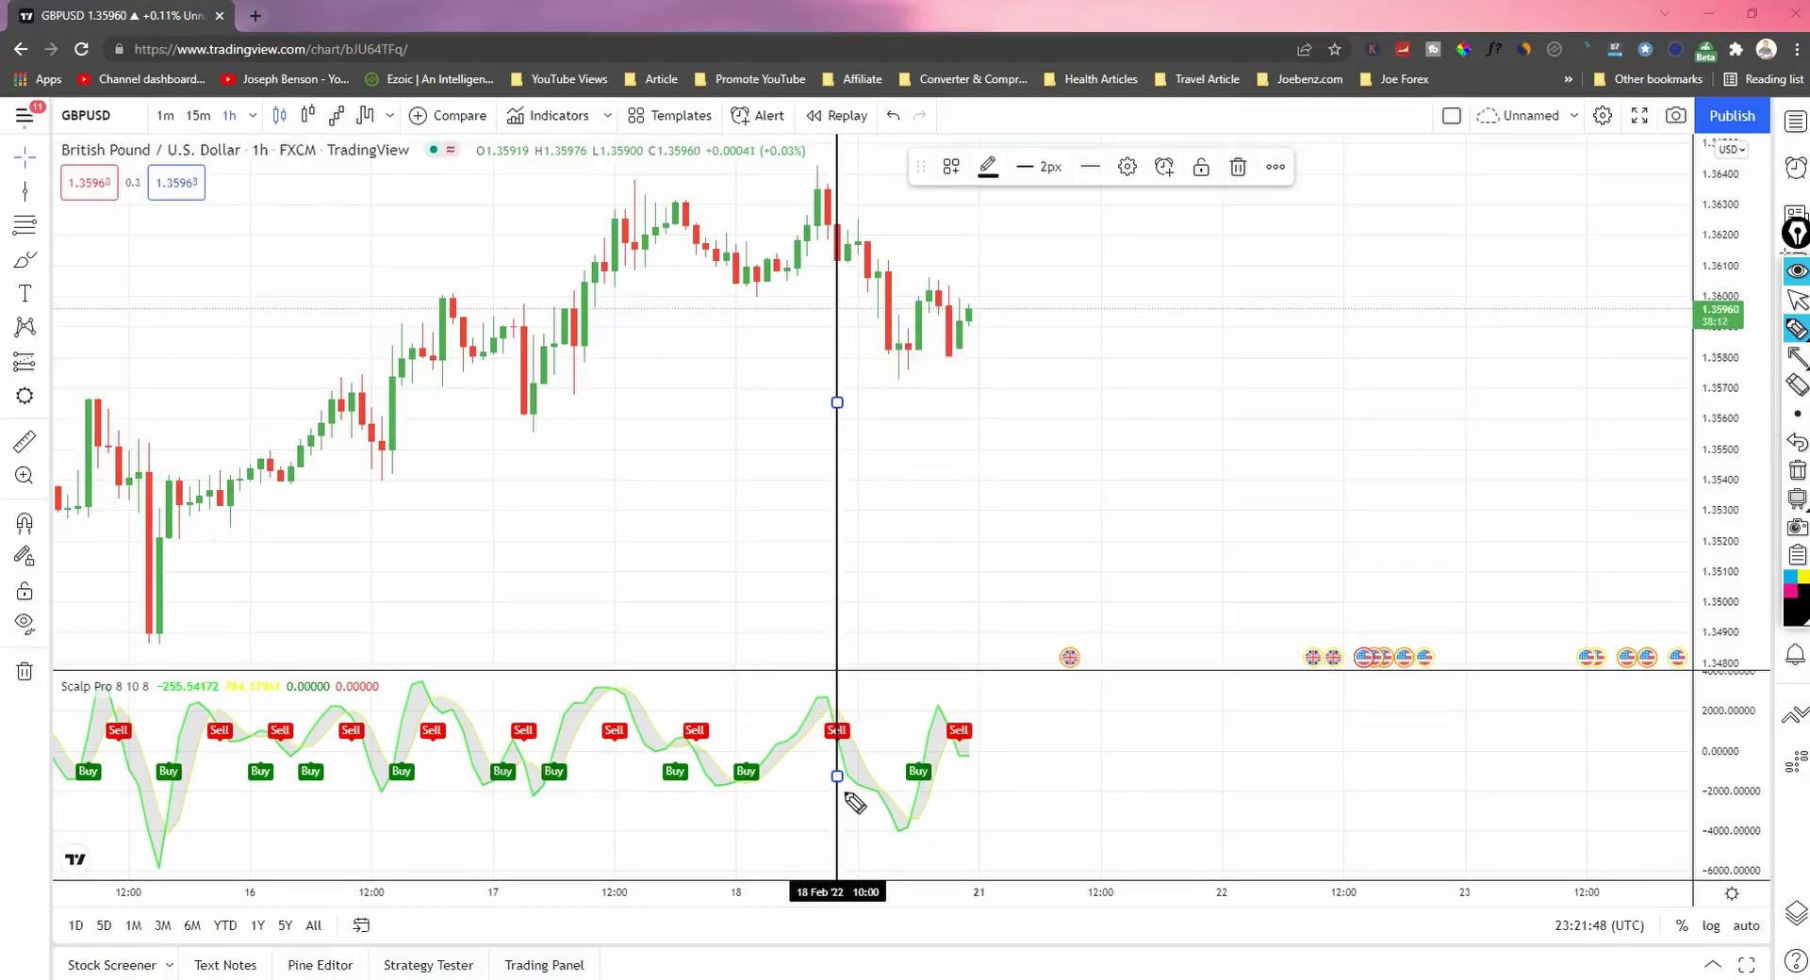
Step: Place a vertical line through the Scalp Pro Buy signal at 18 Feb 01:00
{"action": "key", "text": "ctrl+shift+c"}
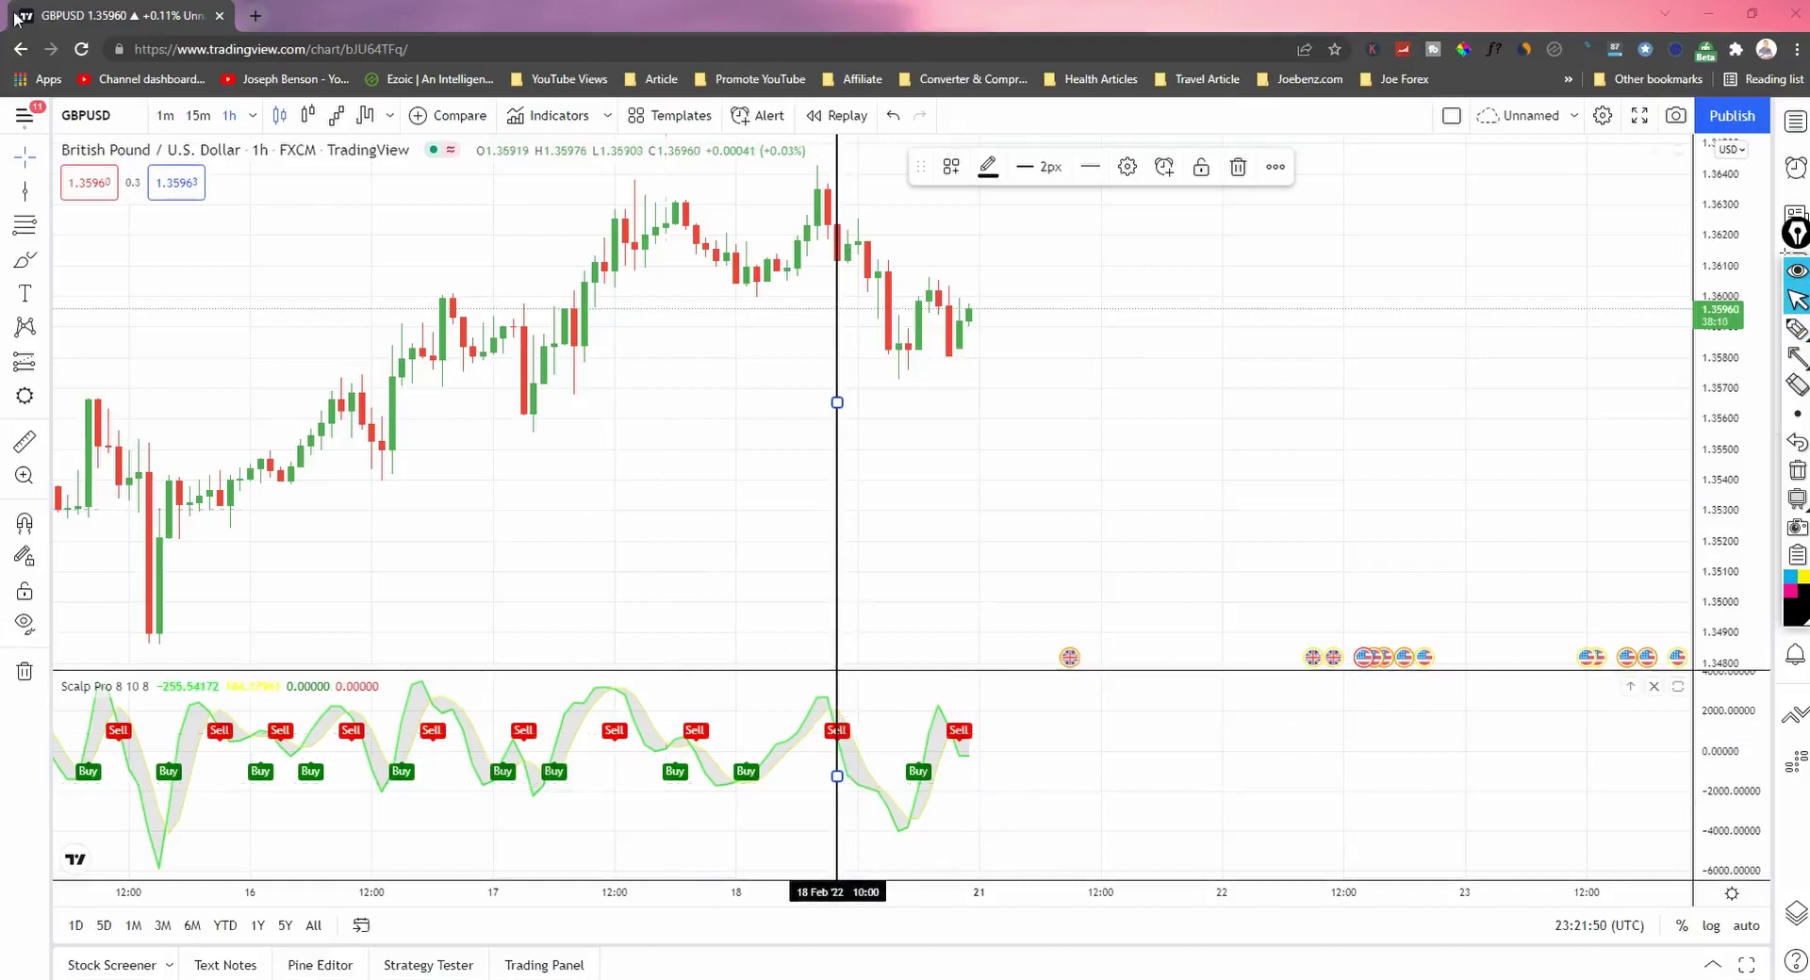
{"action": "left_click", "coordinate": [26, 193]}
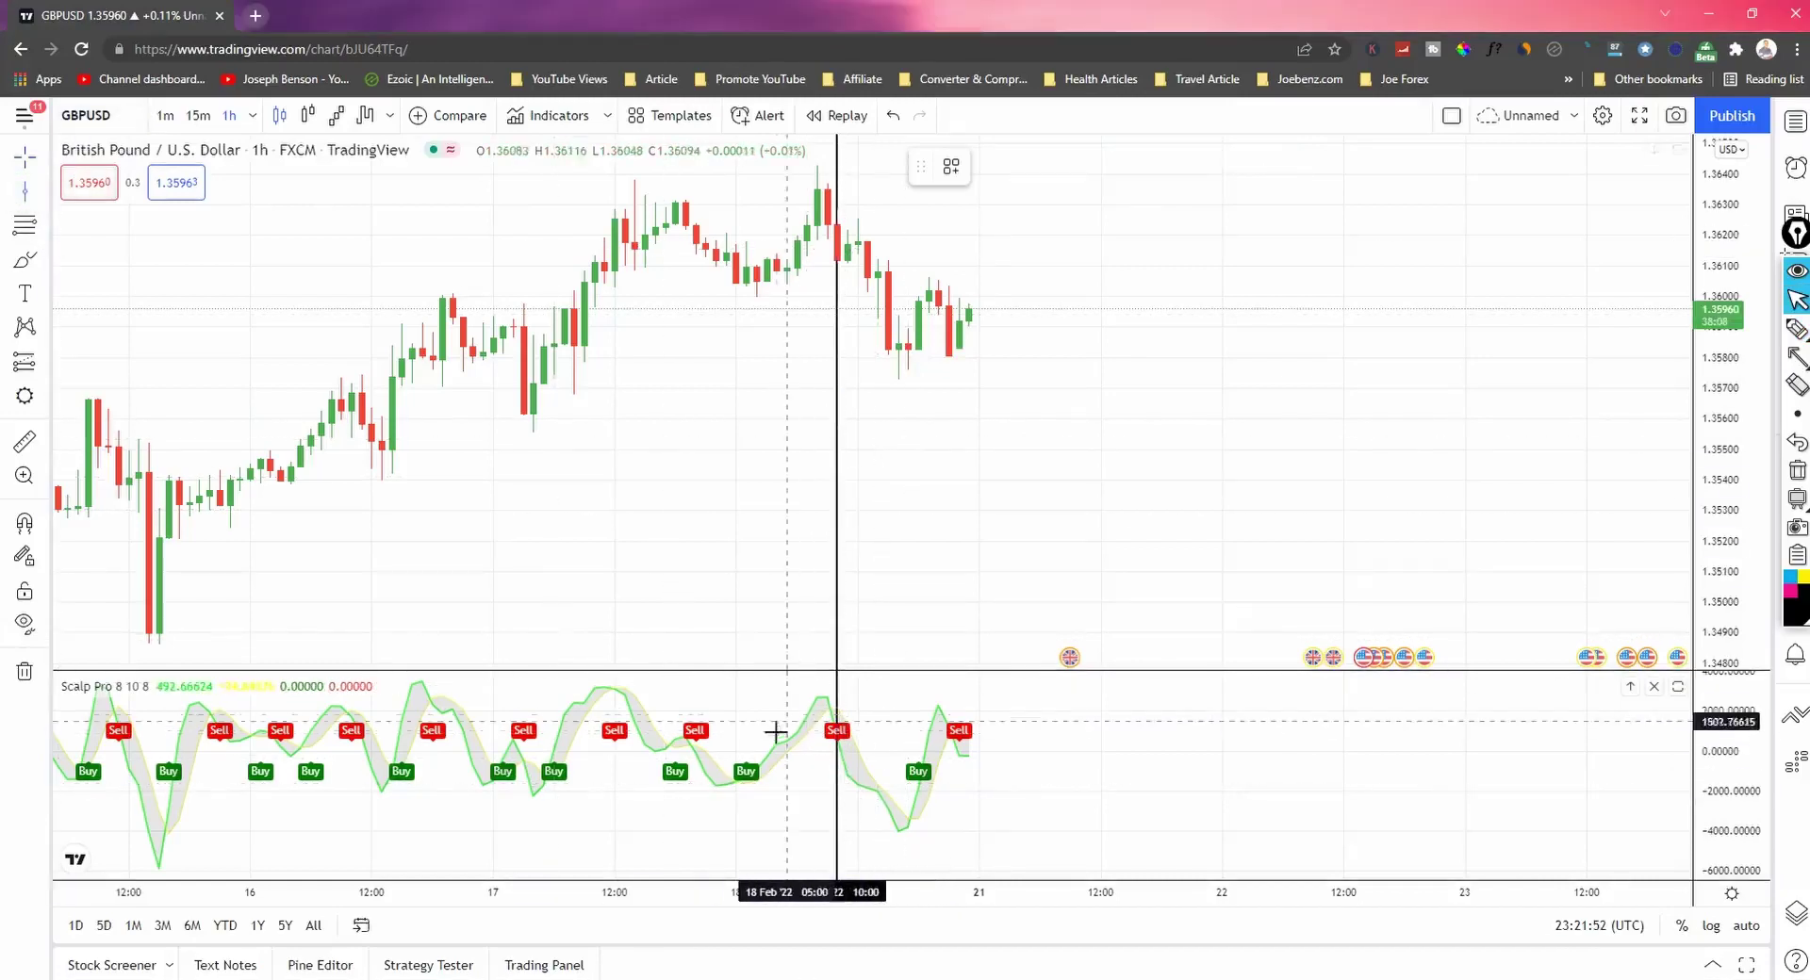
{"action": "left_click", "coordinate": [745, 773]}
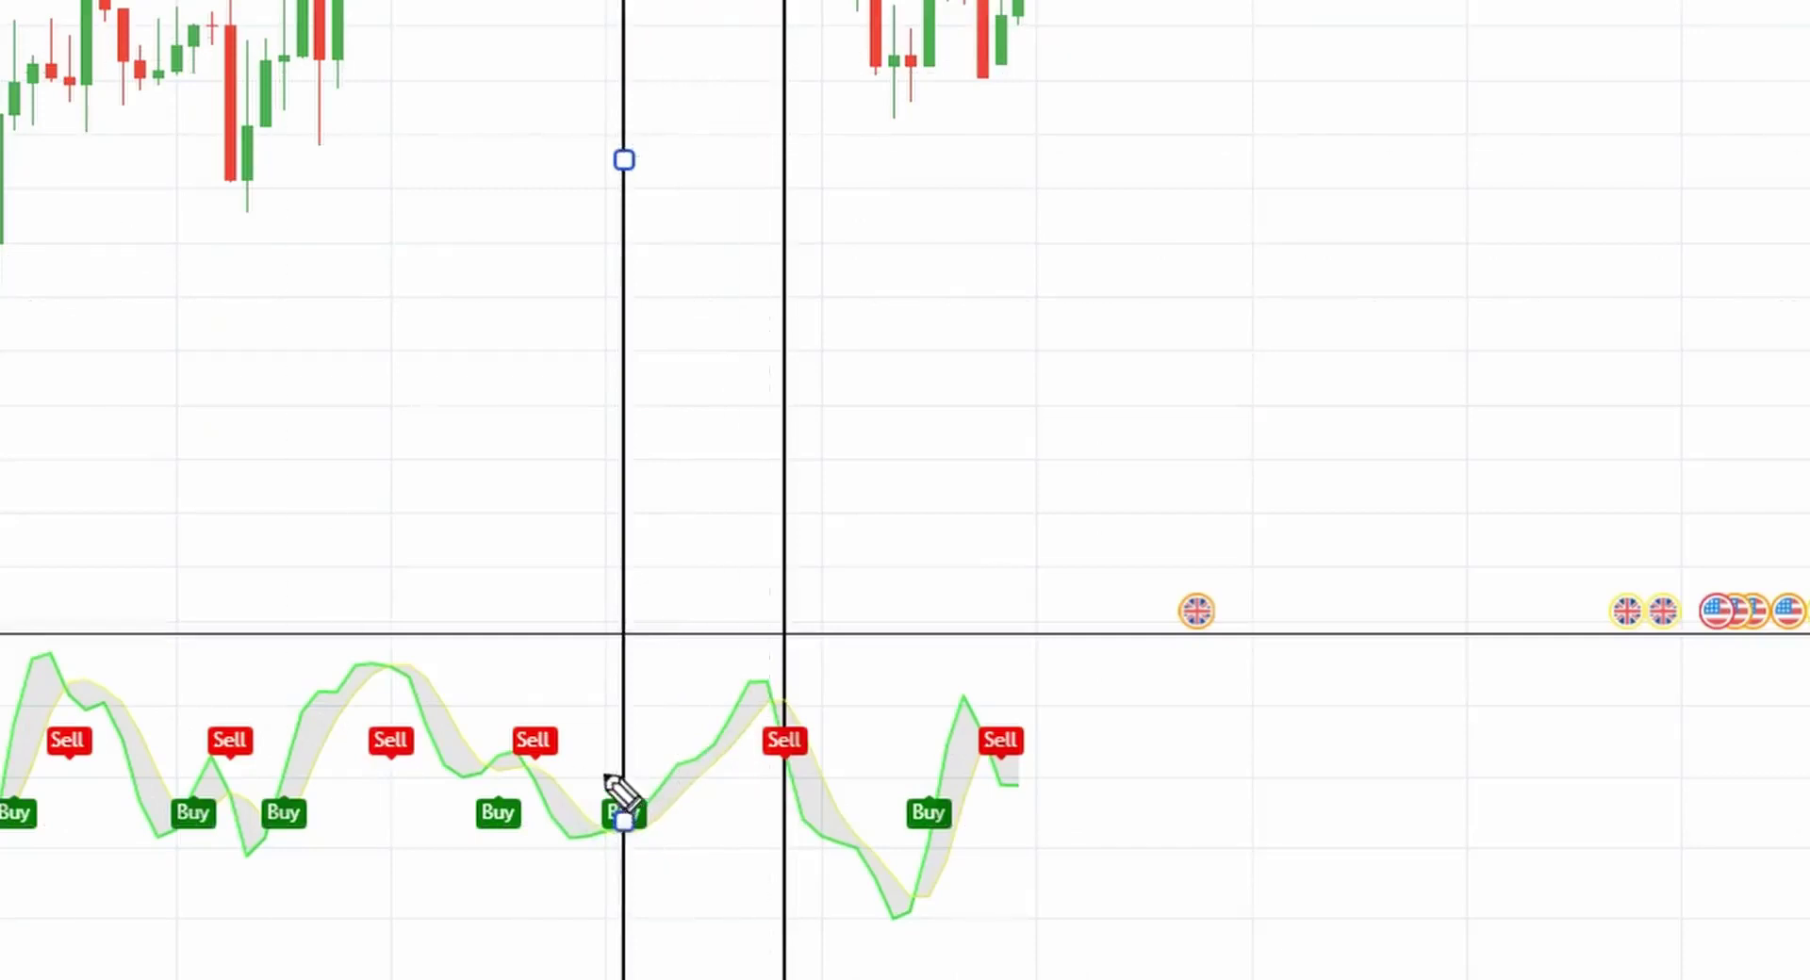
Step: Annotate the 18 Feb Buy signal, its entry candles and the rise and fall after it with pen marks and arrows, and erase them
{"action": "mouse_move", "coordinate": [604, 774]}
{"action": "left_mouse_down"}
{"action": "mouse_move", "coordinate": [594, 827]}
{"action": "mouse_move", "coordinate": [660, 848]}
{"action": "mouse_move", "coordinate": [660, 775]}
{"action": "mouse_move", "coordinate": [601, 763]}
{"action": "left_mouse_up"}
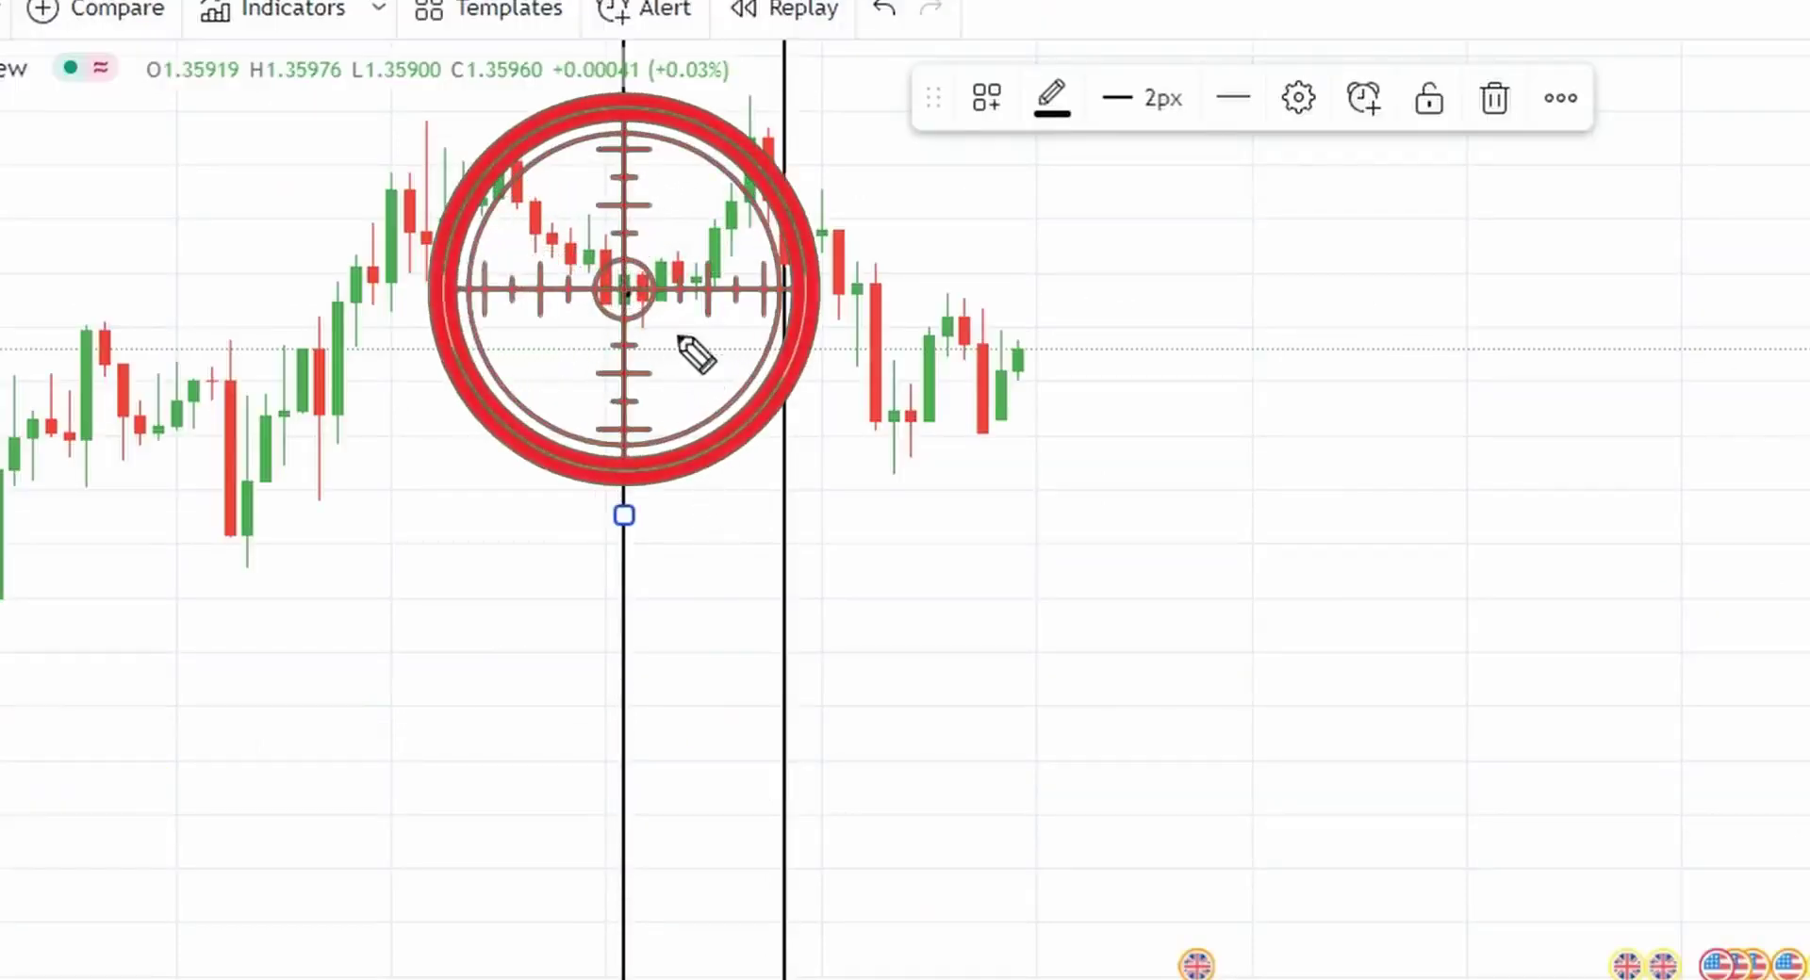
{"action": "left_click", "coordinate": [644, 290]}
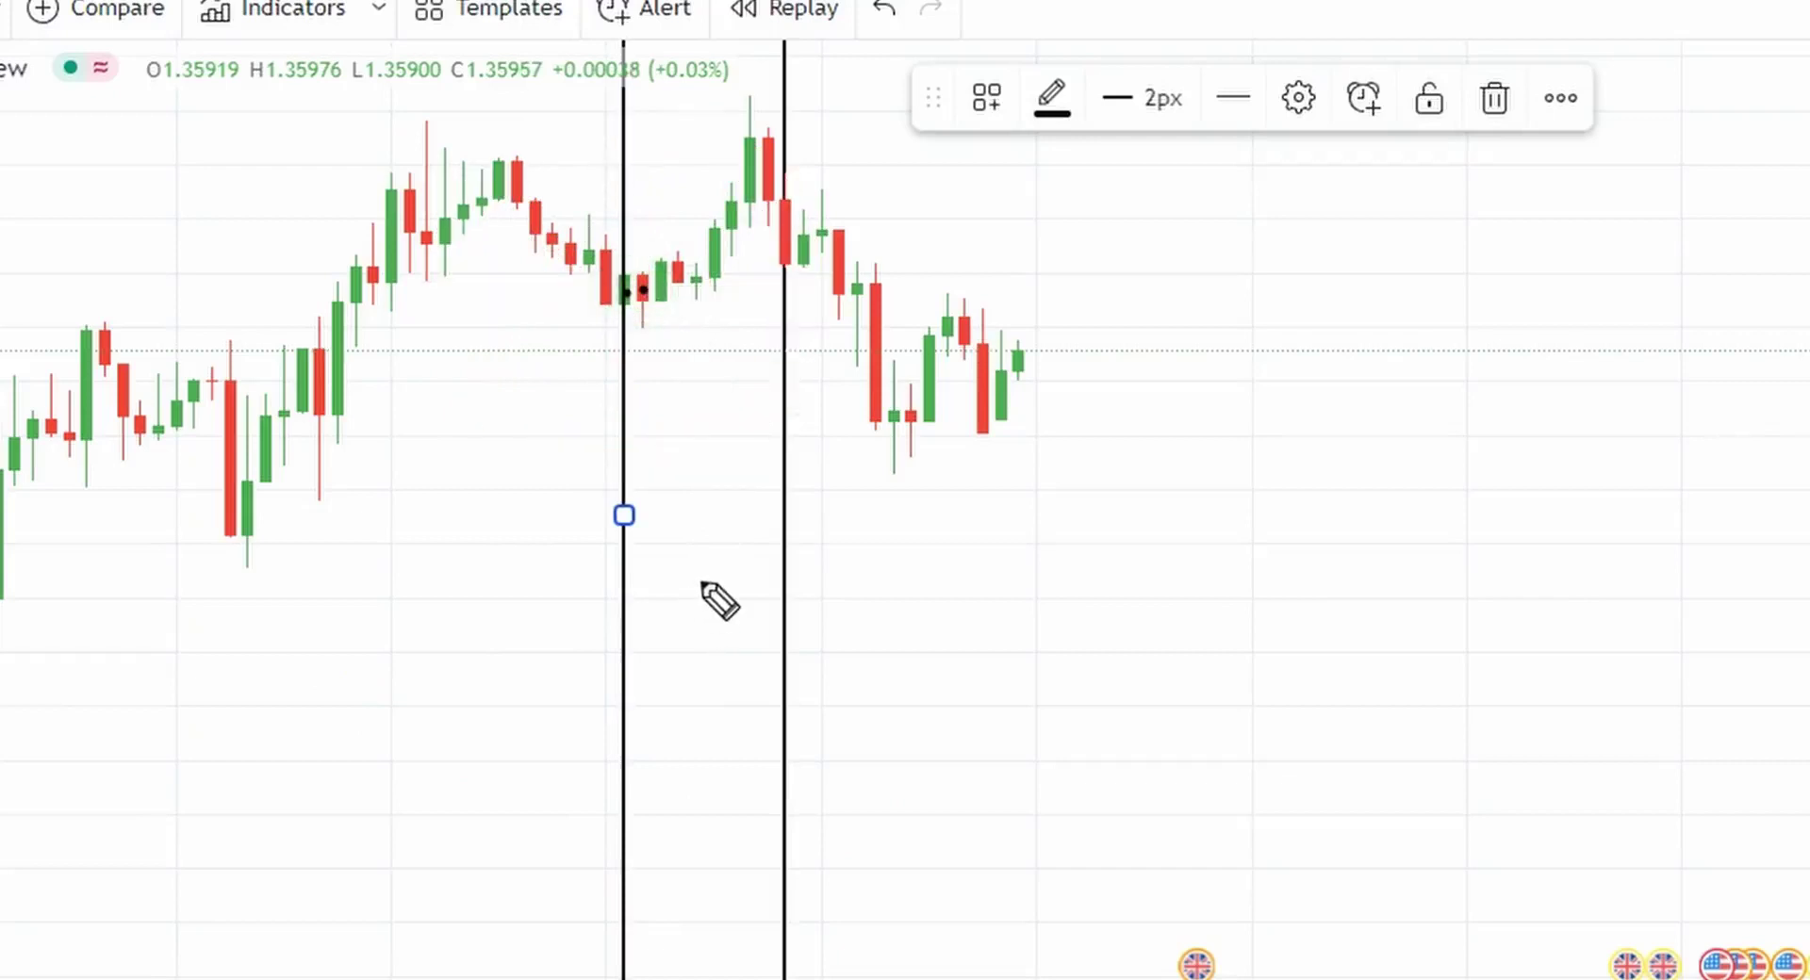
{"action": "left_click_drag", "start_coordinate": [637, 279], "coordinate": [750, 105]}
{"action": "mouse_move", "coordinate": [793, 188]}
{"action": "left_mouse_down"}
{"action": "mouse_move", "coordinate": [929, 426]}
{"action": "mouse_move", "coordinate": [895, 419]}
{"action": "left_mouse_up"}
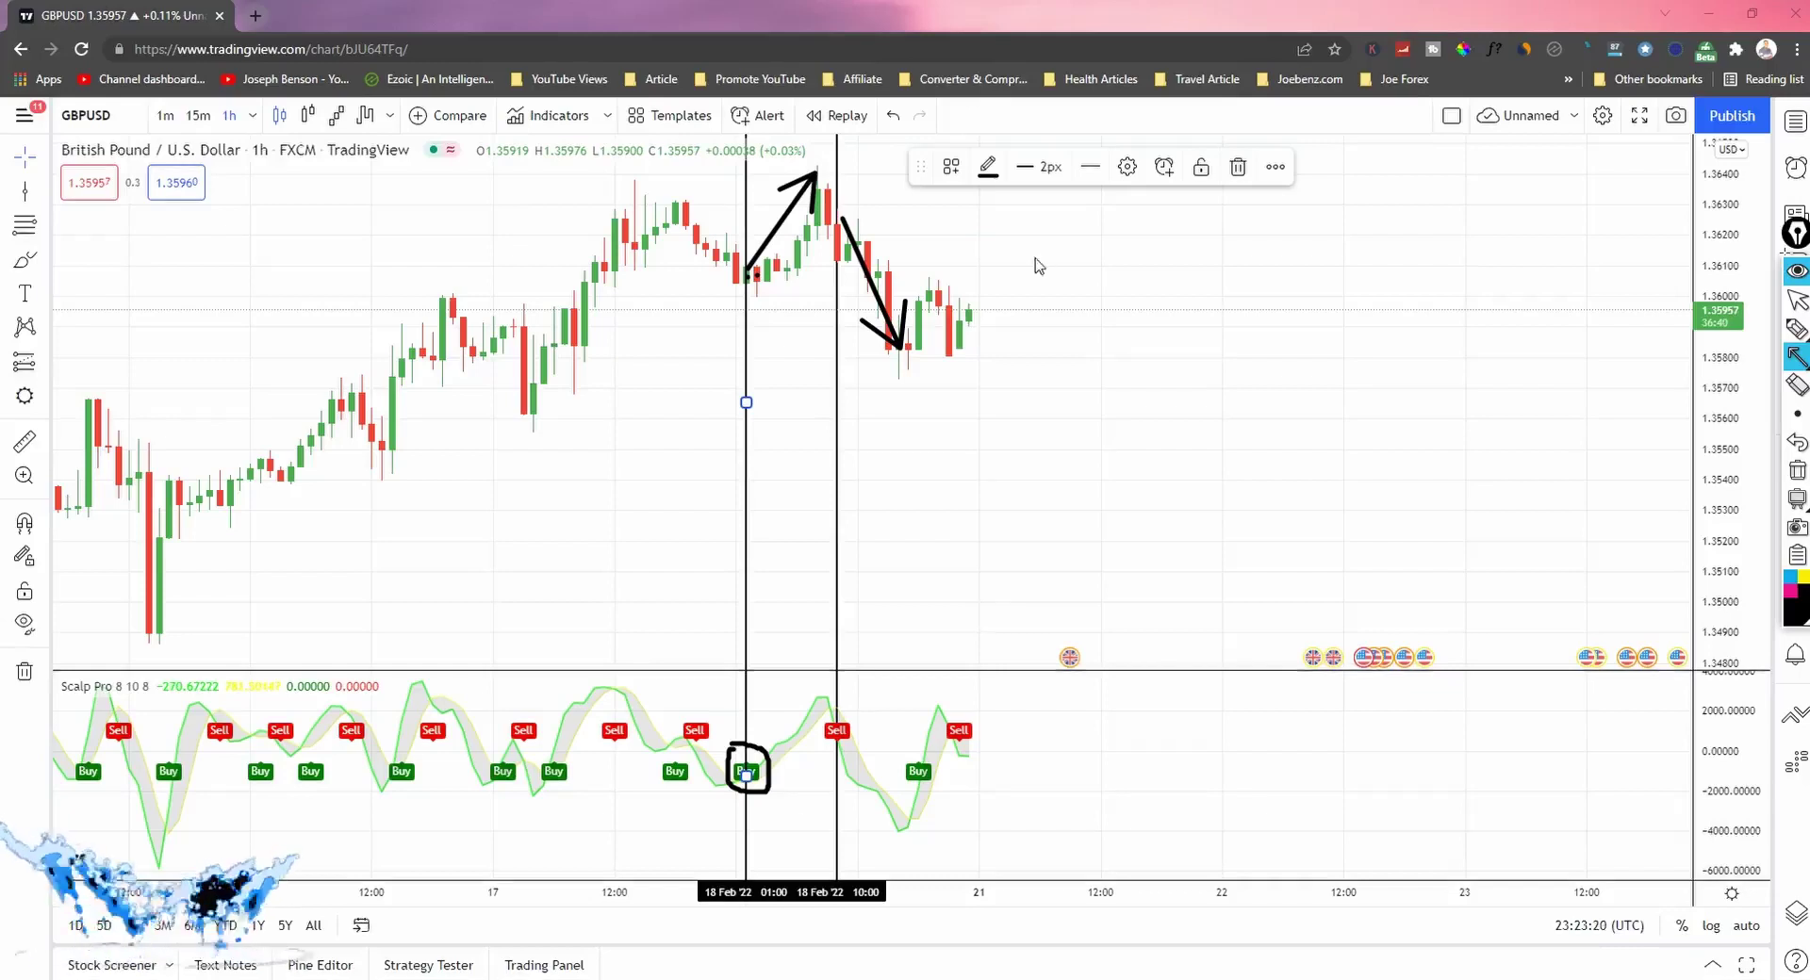
{"action": "key", "text": "e"}
{"action": "key", "text": "Delete"}
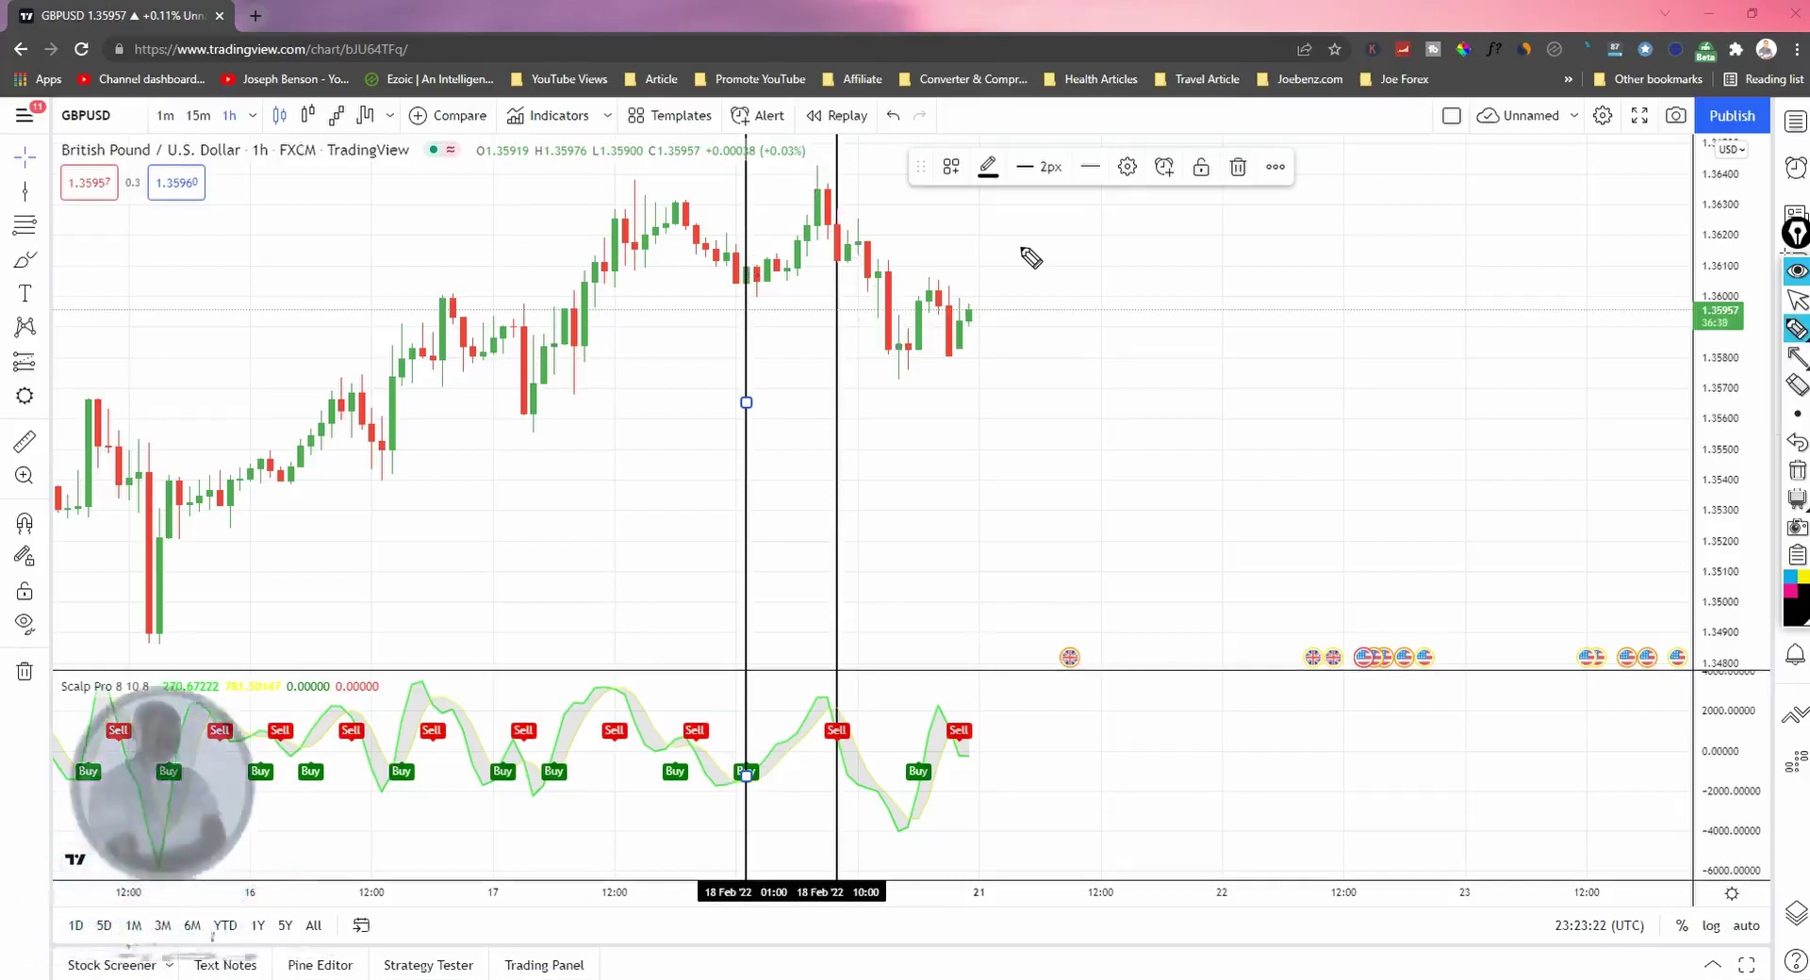
Step: Place a vertical line through the Scalp Pro Sell signal at 17 Feb 20:00
{"action": "key", "text": "Escape"}
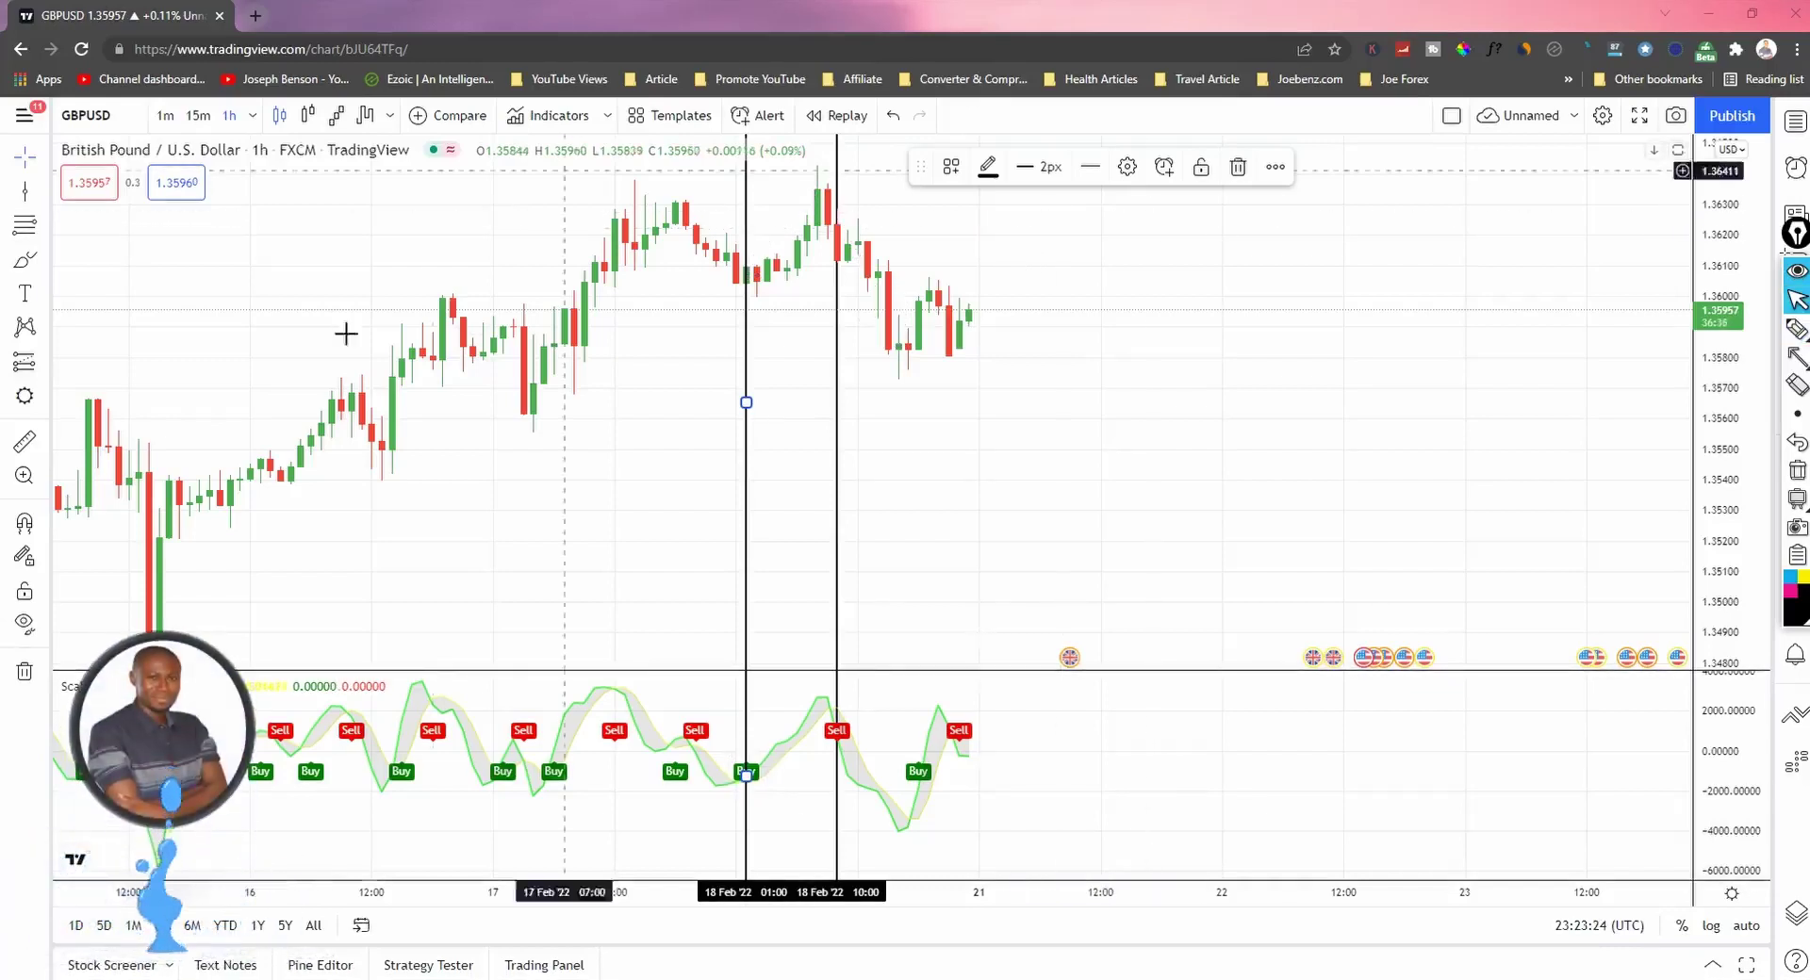
{"action": "left_click", "coordinate": [823, 538]}
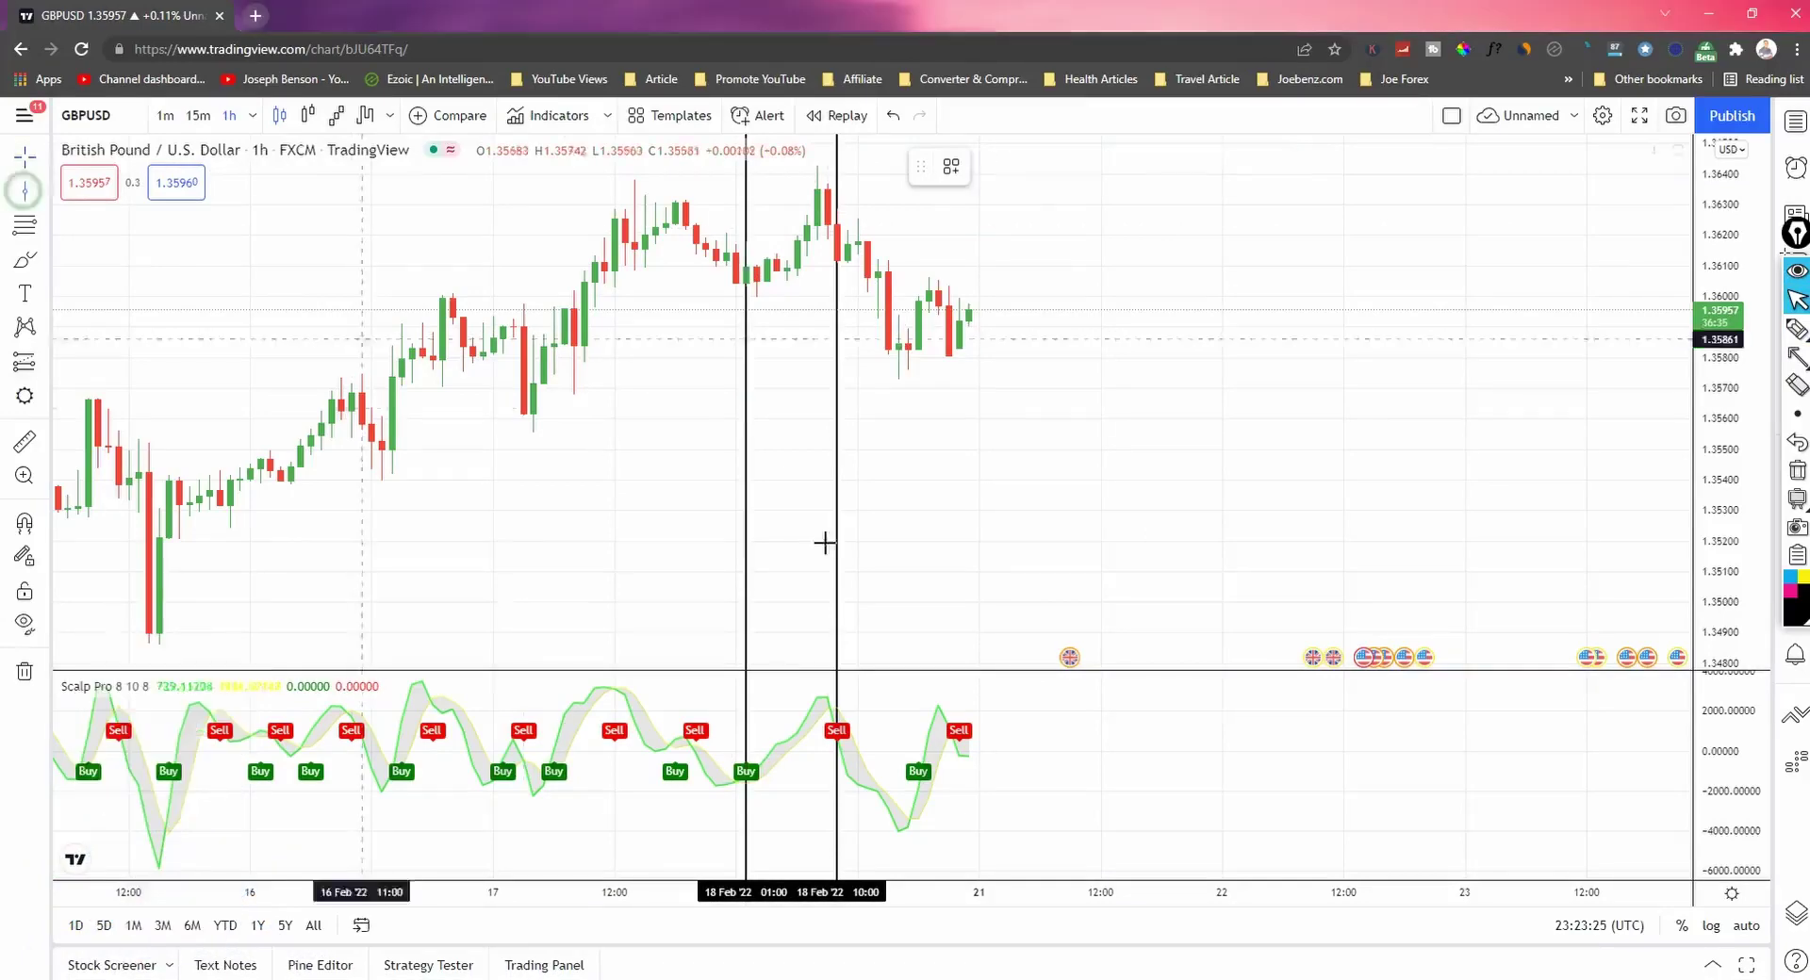
{"action": "left_click", "coordinate": [693, 716]}
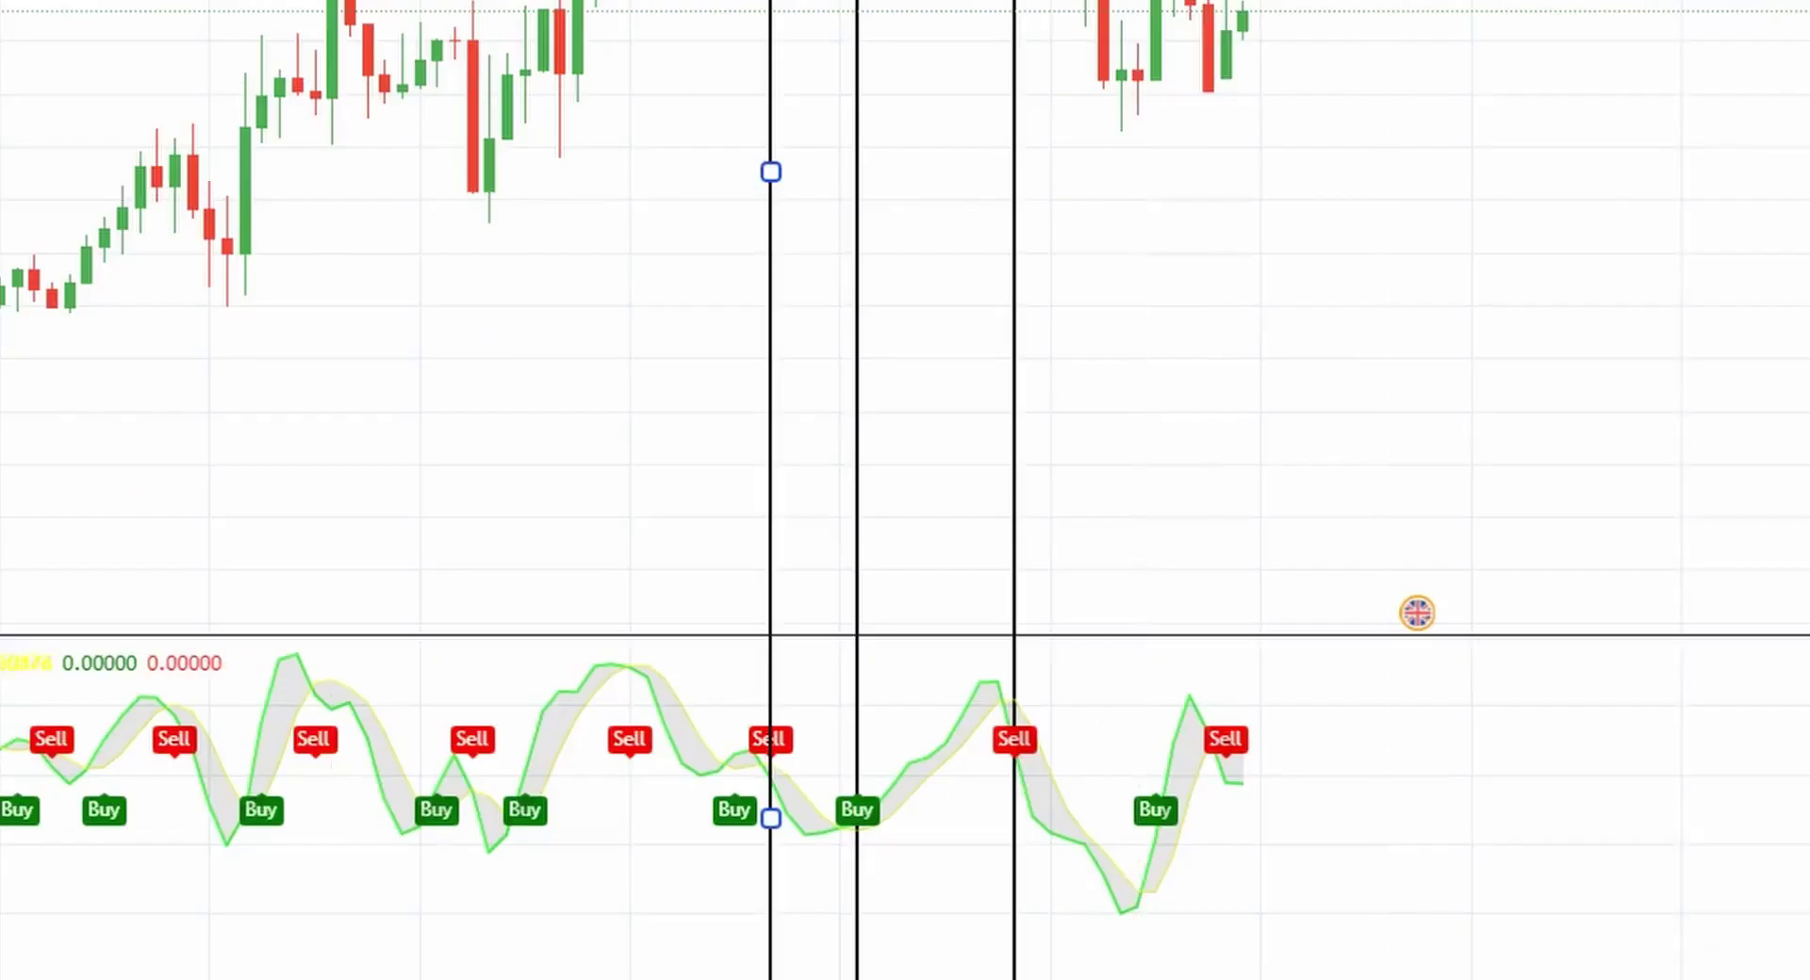
Step: Mark the 17 Feb Sell signal candle and the next one, underline the low near the Buy line, and erase the marks
{"action": "mouse_move", "coordinate": [751, 703]}
{"action": "left_mouse_down"}
{"action": "mouse_move", "coordinate": [778, 787]}
{"action": "mouse_move", "coordinate": [806, 735]}
{"action": "mouse_move", "coordinate": [756, 705]}
{"action": "left_mouse_up"}
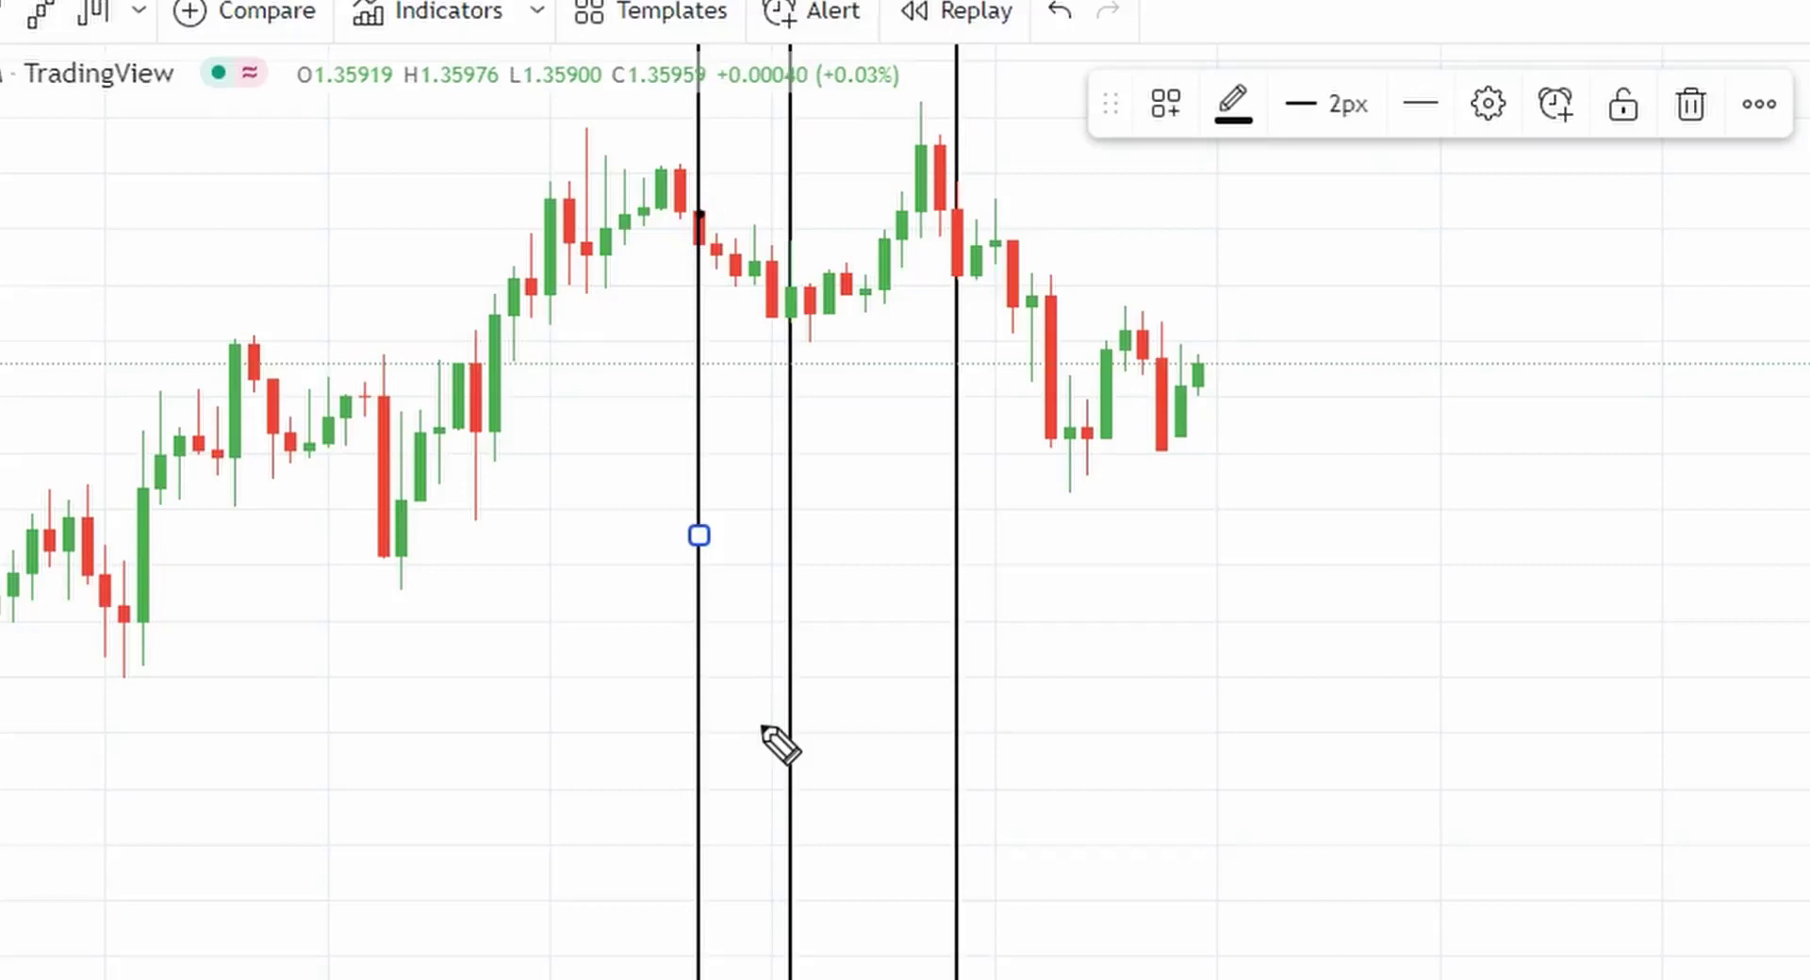
{"action": "left_click", "coordinate": [716, 250]}
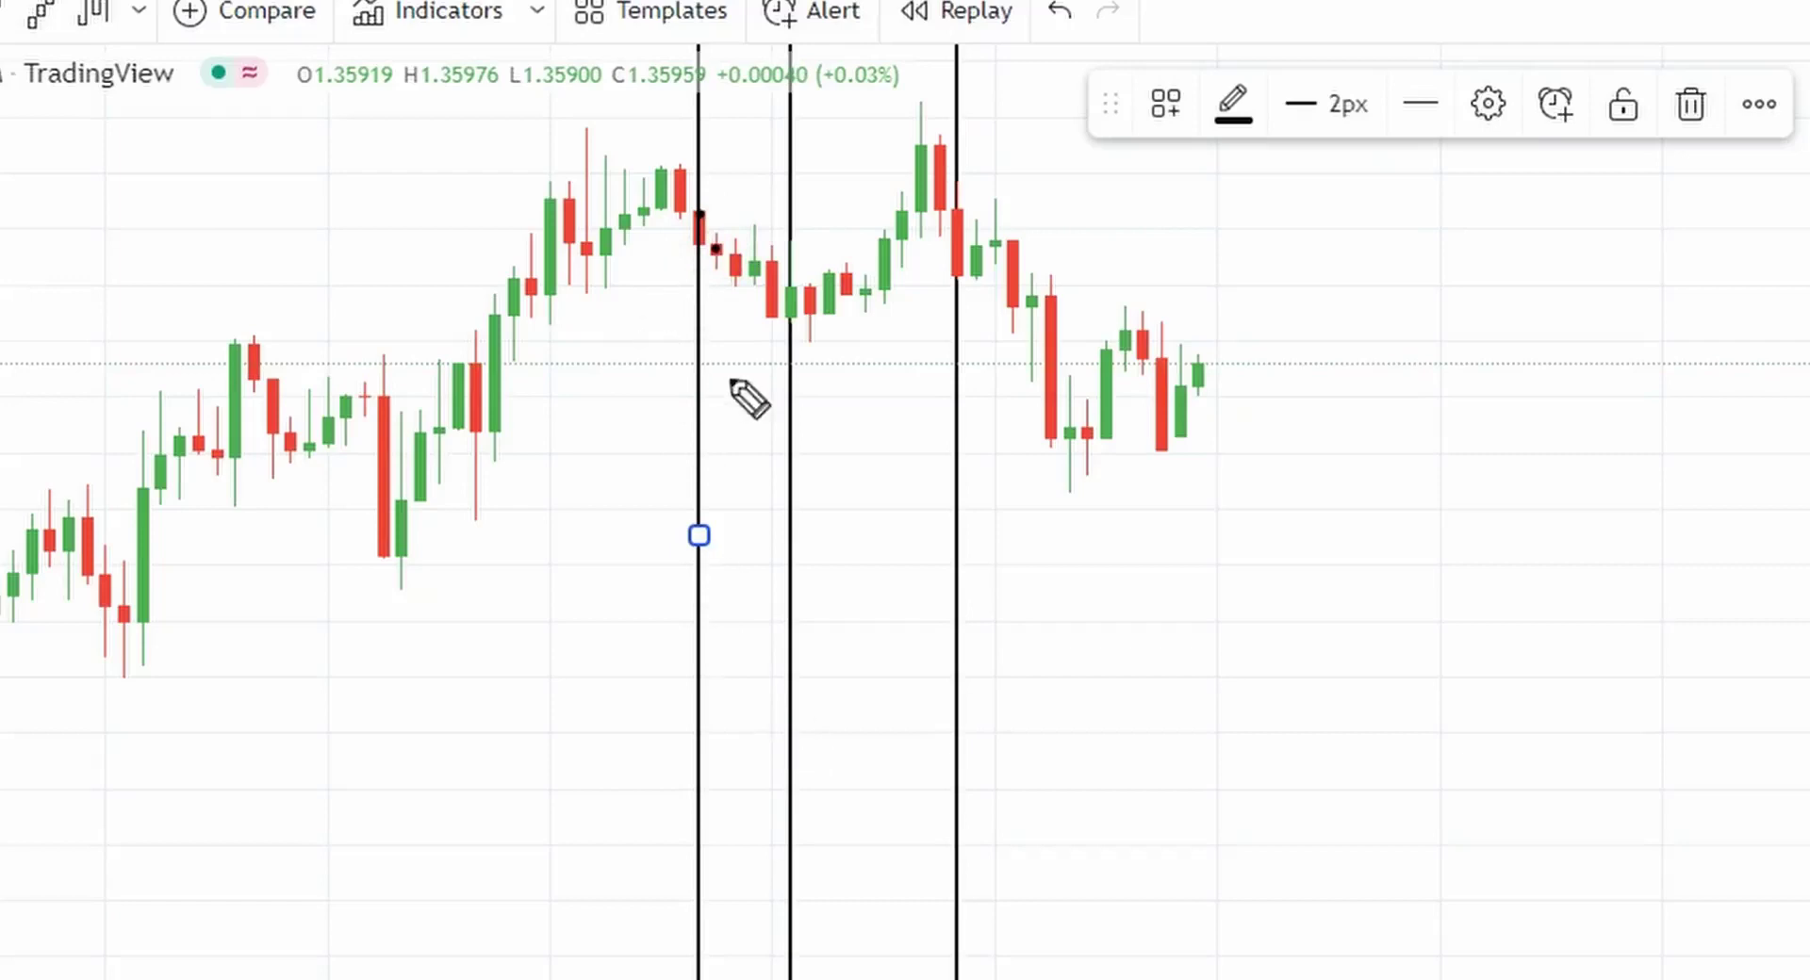
{"action": "left_click_drag", "start_coordinate": [754, 311], "coordinate": [848, 332]}
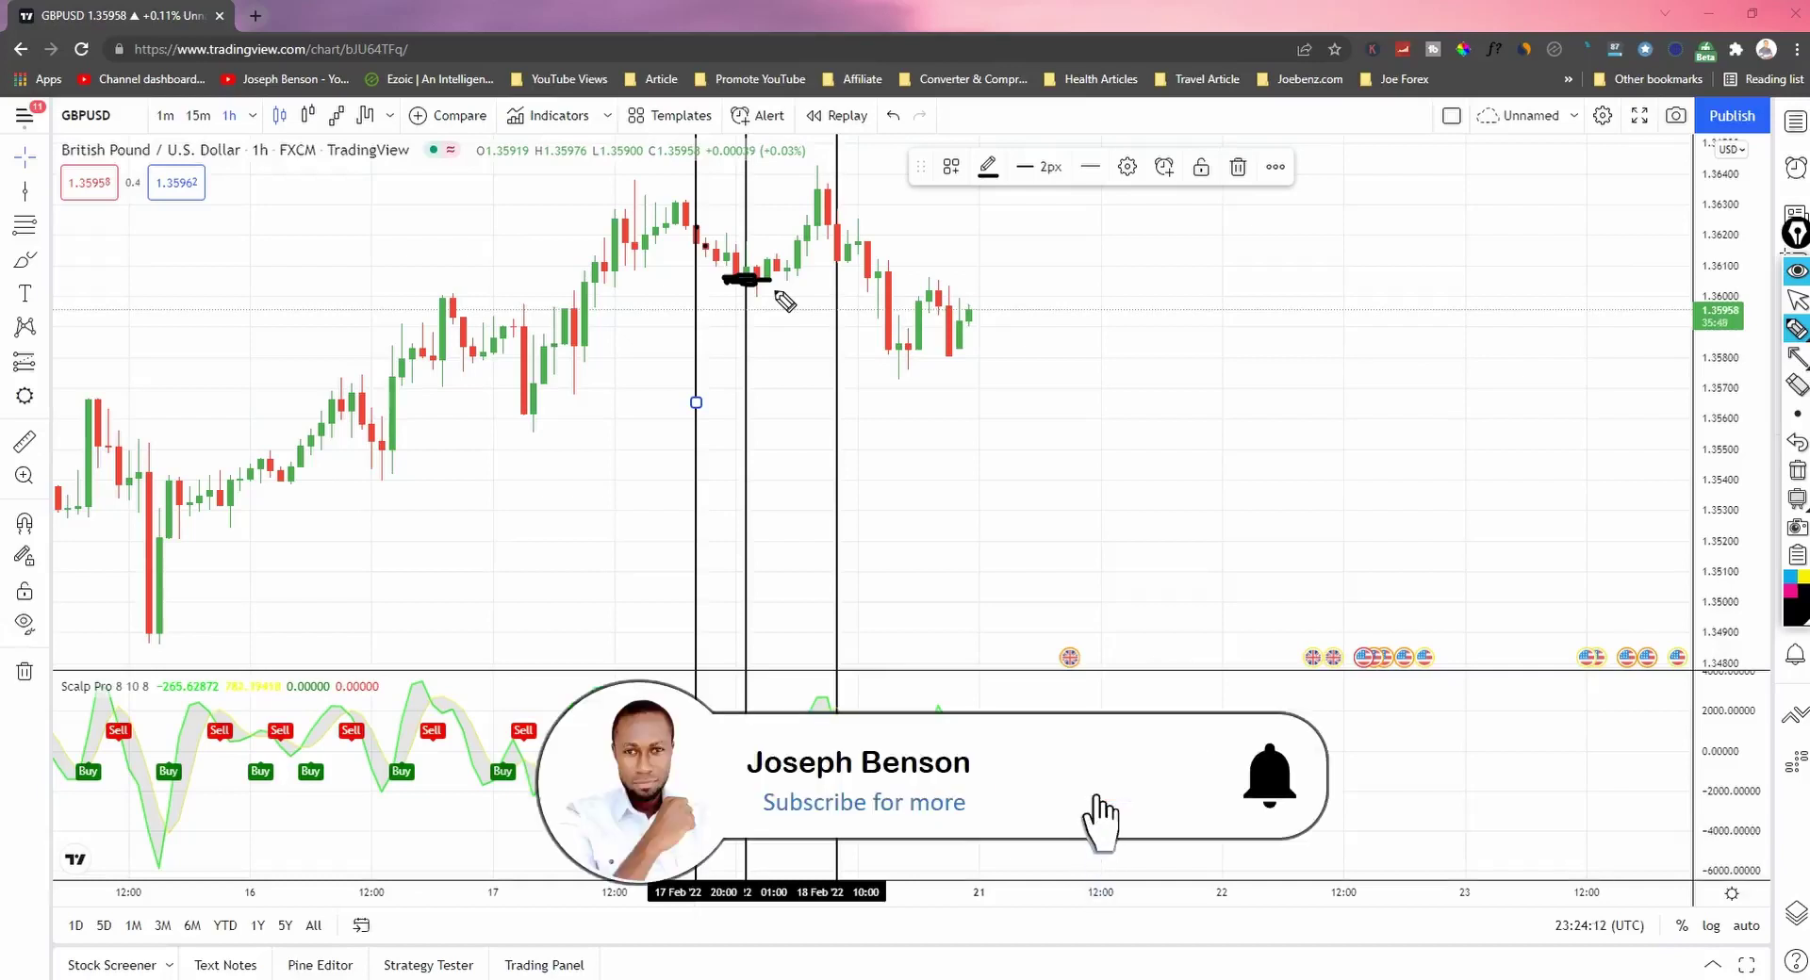
{"action": "left_click", "coordinate": [778, 294]}
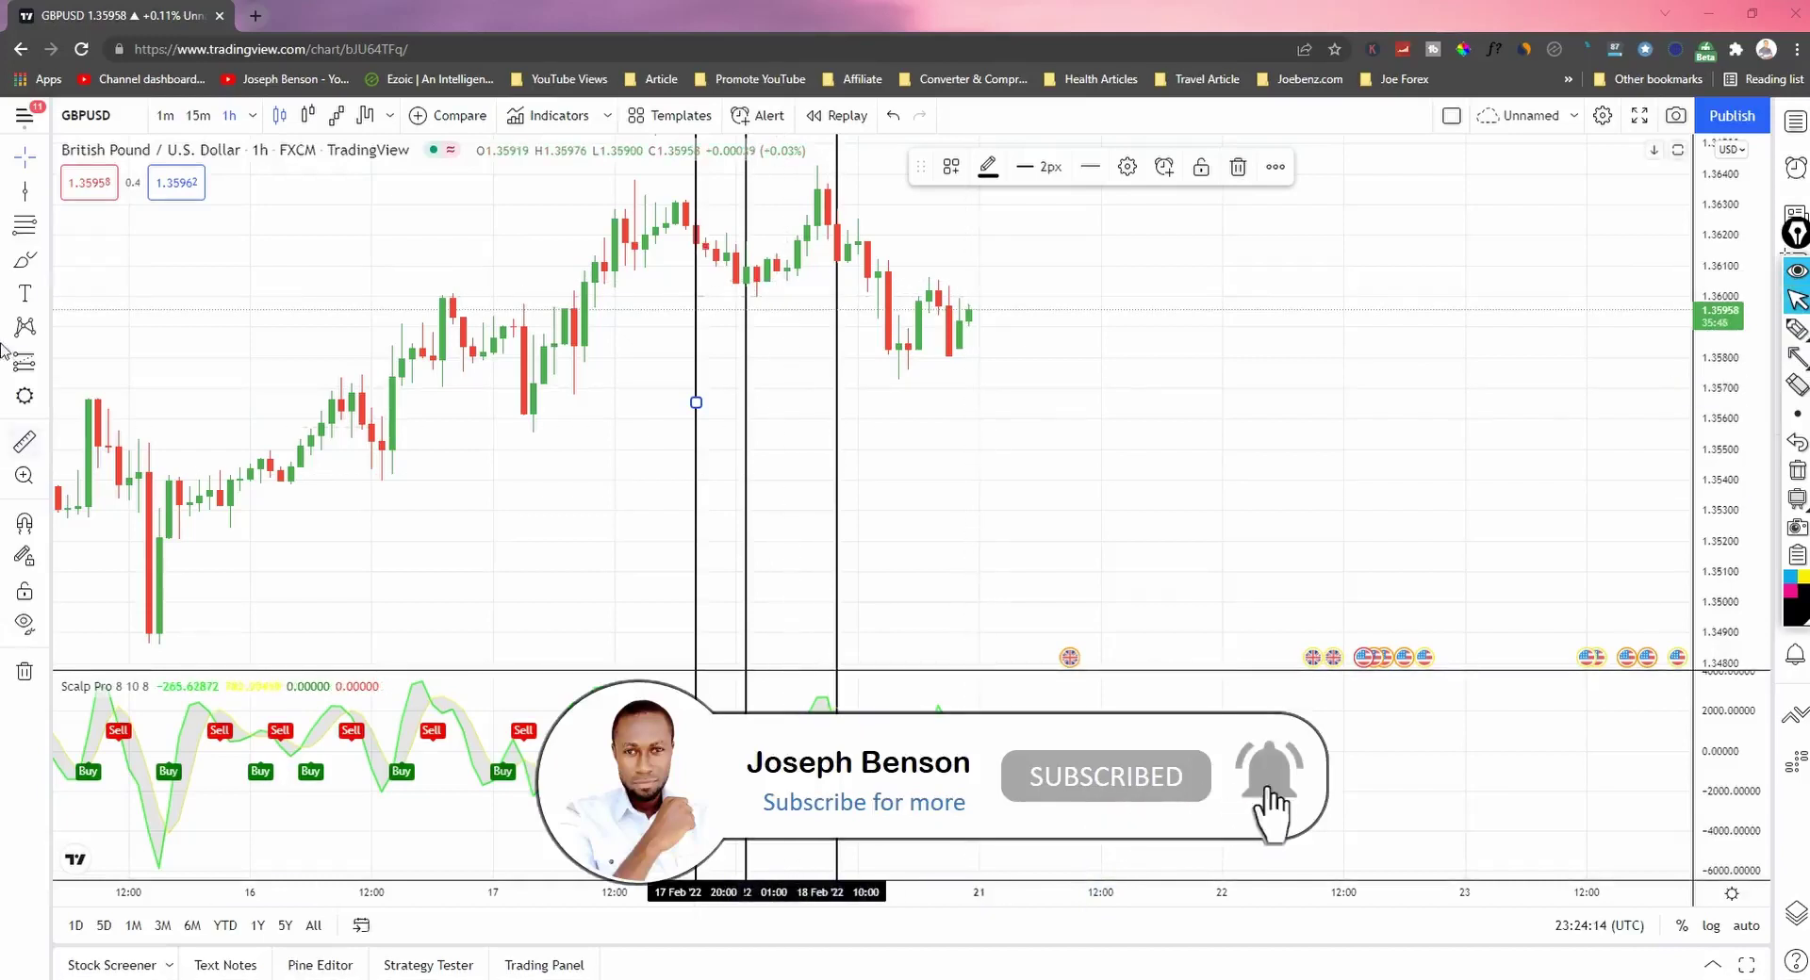
Step: Place a short position at the 17 Feb Sell signal with a 0.00127 target, ending just before the Buy signal line
{"action": "left_click", "coordinate": [45, 367]}
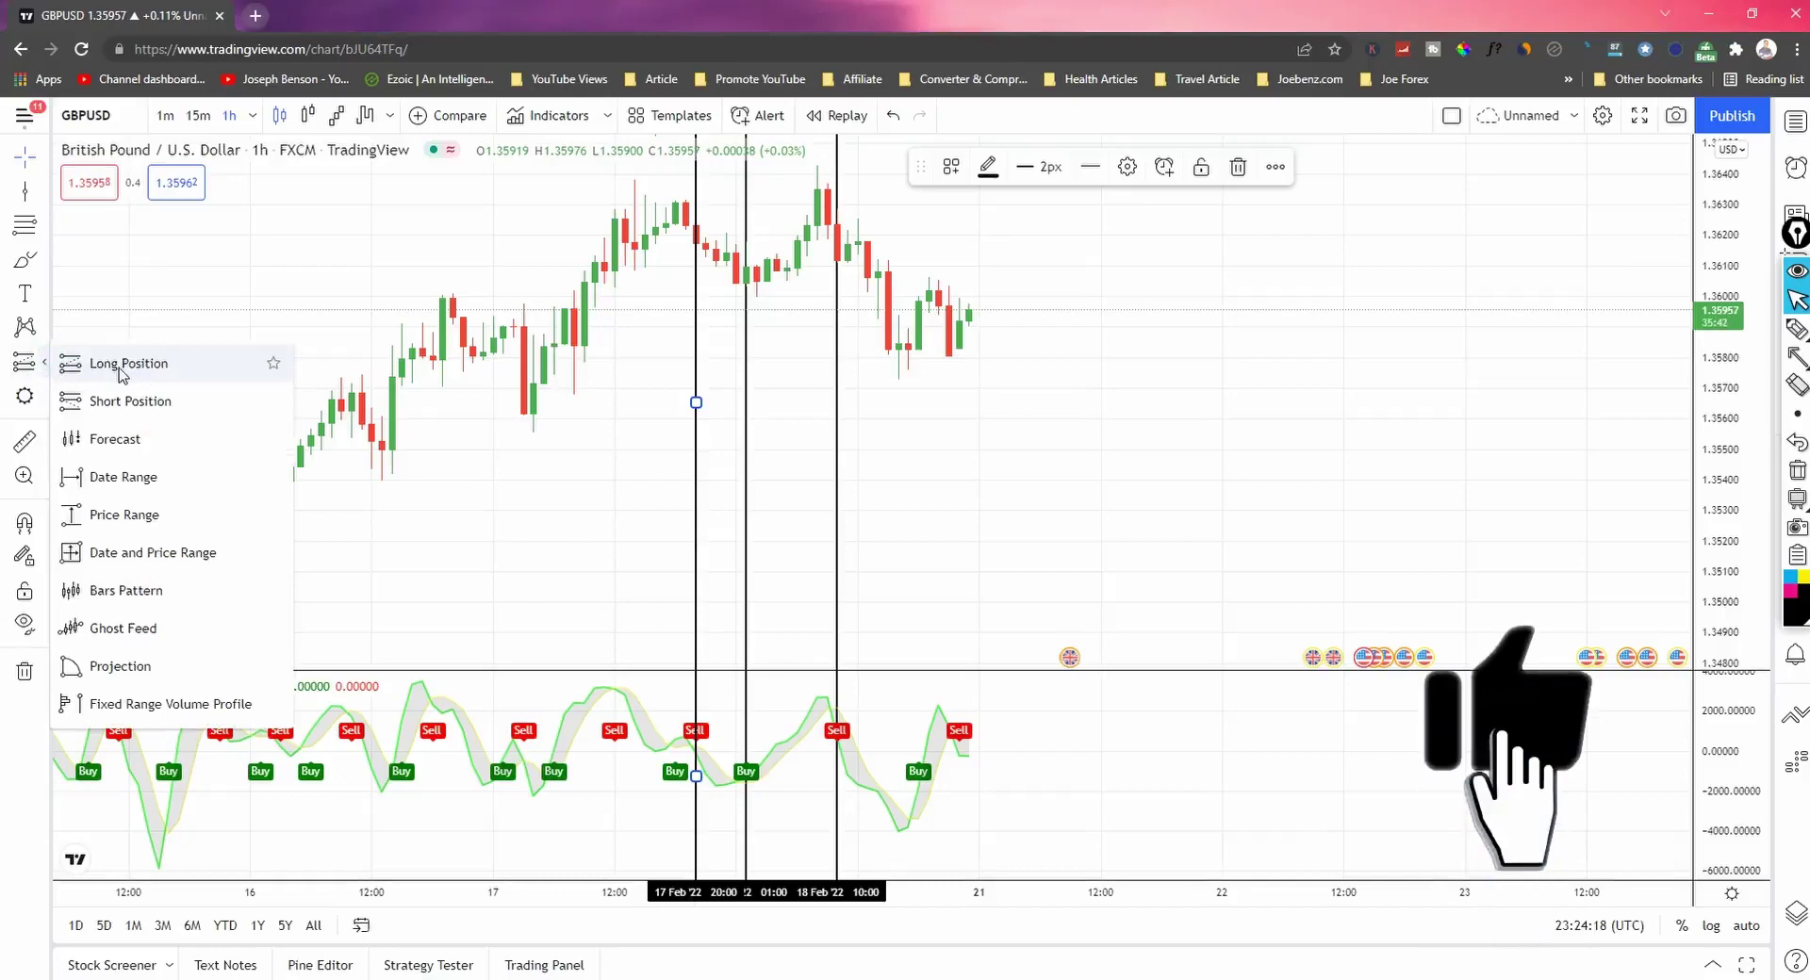
{"action": "left_click", "coordinate": [130, 403]}
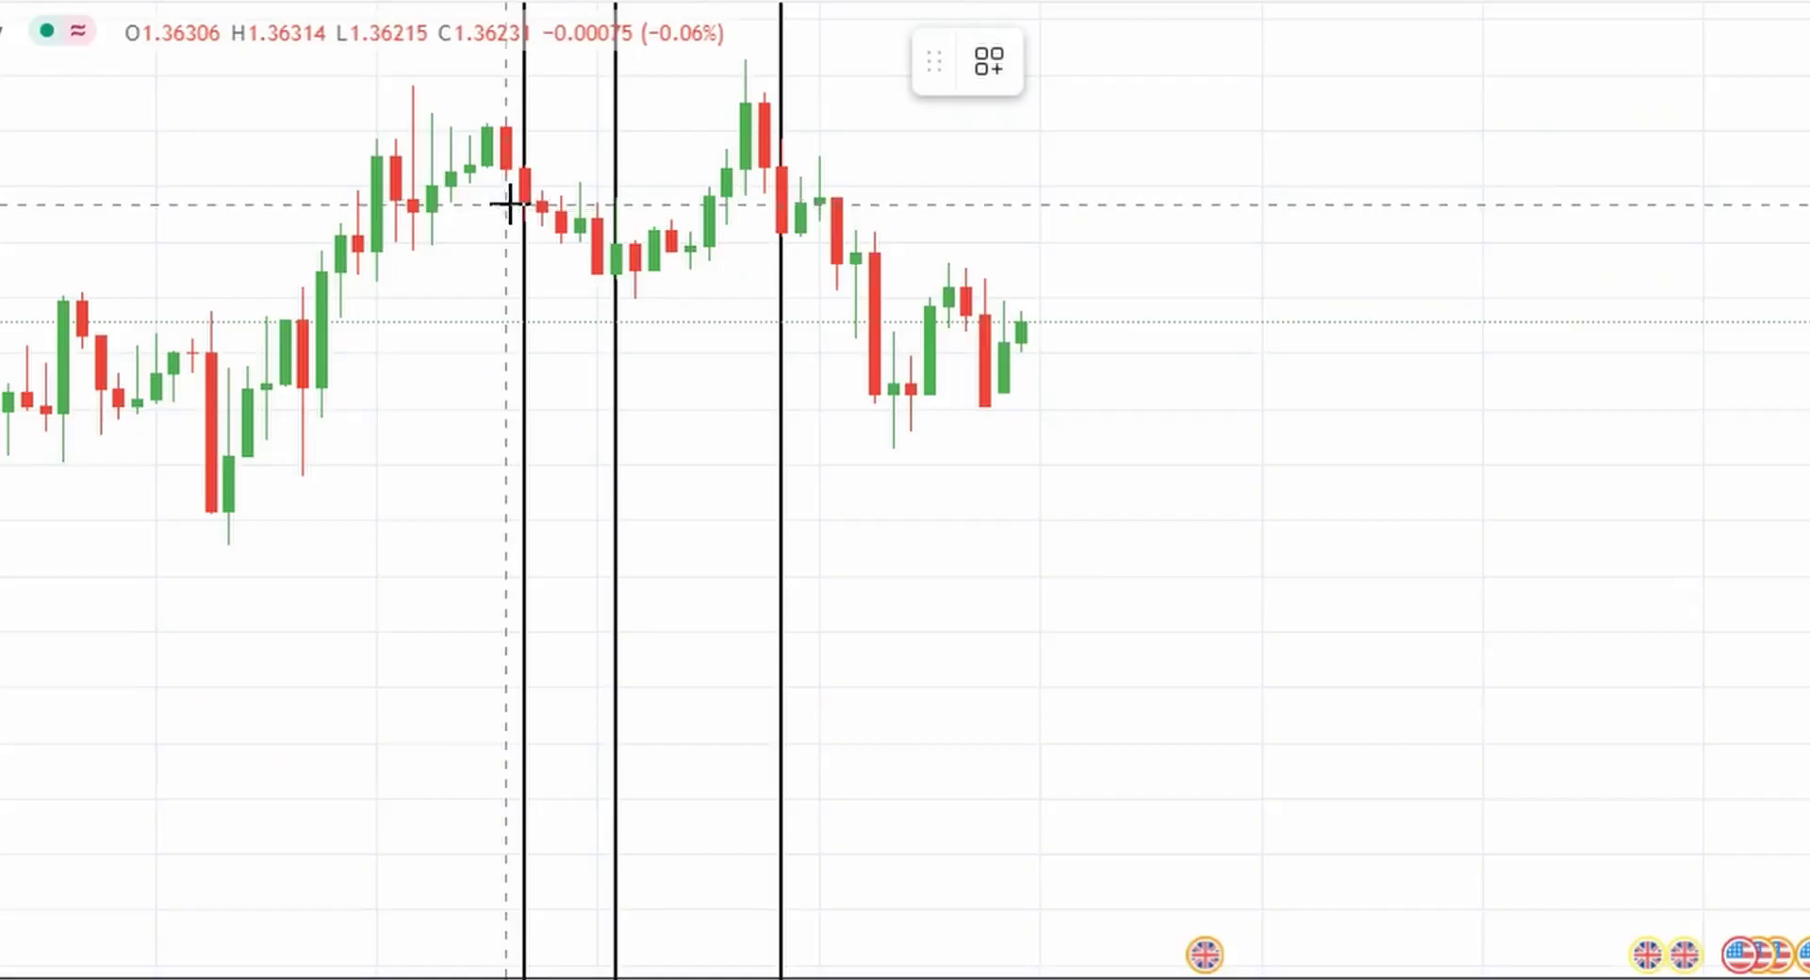
{"action": "left_click", "coordinate": [509, 203]}
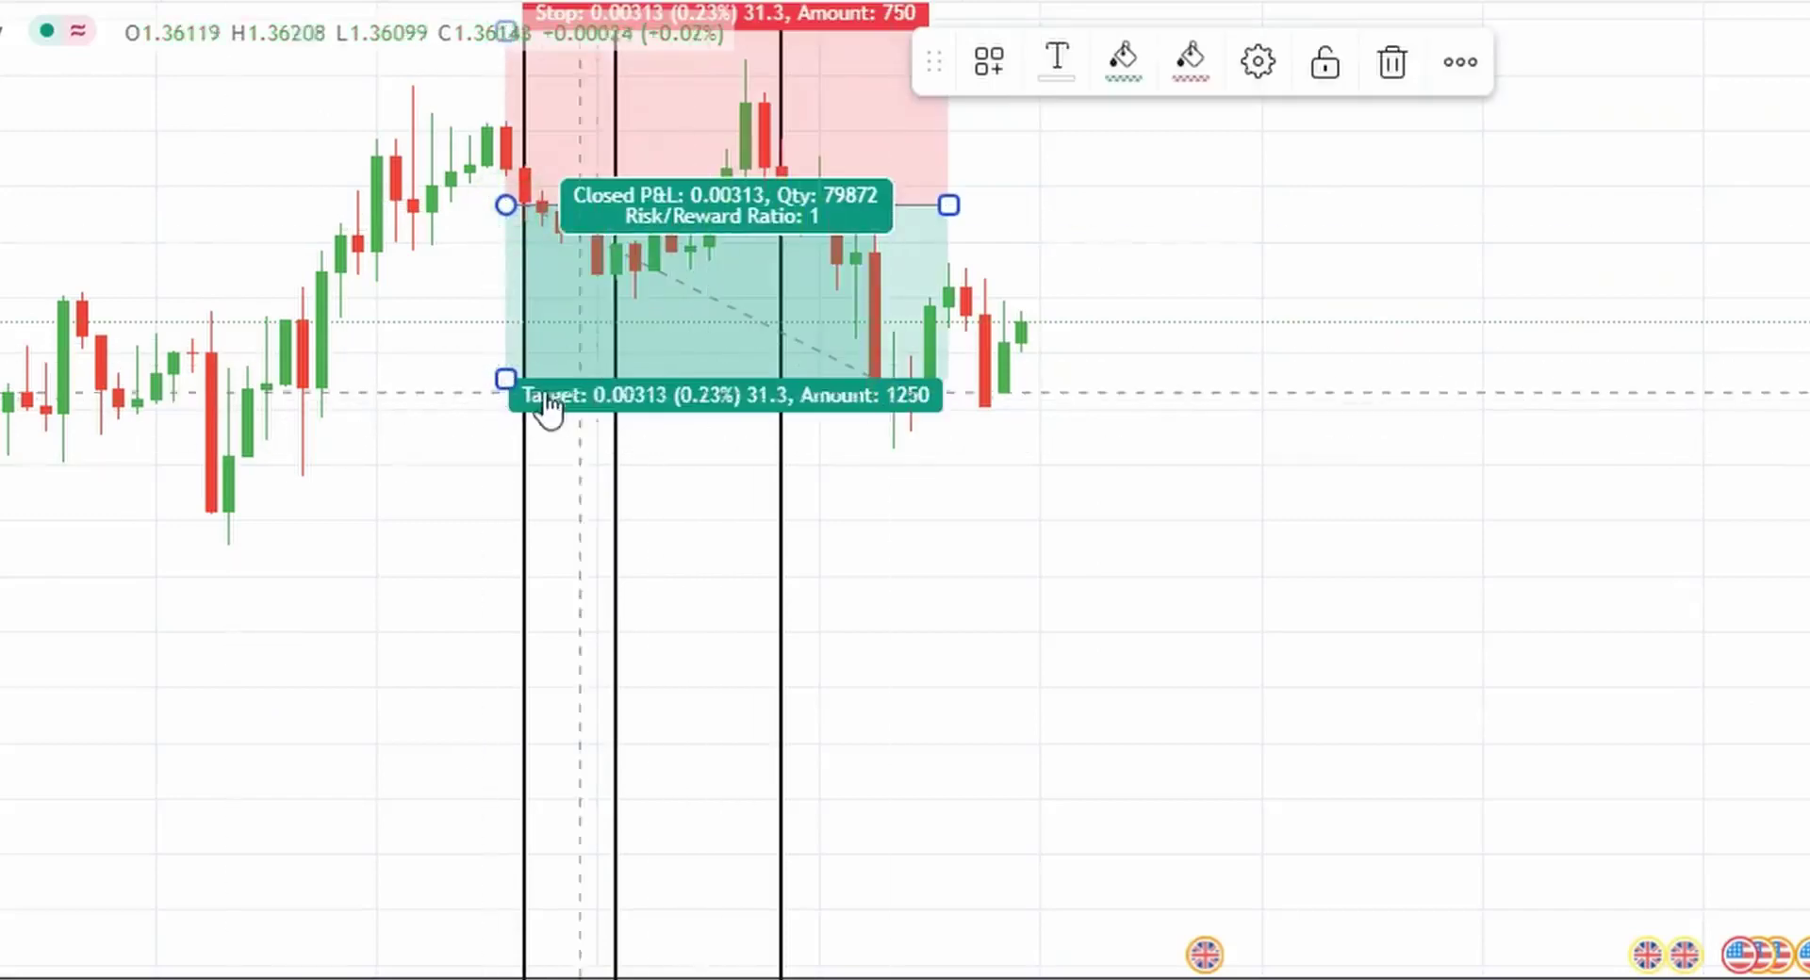
{"action": "mouse_move", "coordinate": [500, 375]}
{"action": "left_mouse_down"}
{"action": "mouse_move", "coordinate": [490, 306]}
{"action": "mouse_move", "coordinate": [422, 275]}
{"action": "left_mouse_up"}
{"action": "left_click_drag", "start_coordinate": [948, 204], "coordinate": [589, 230]}
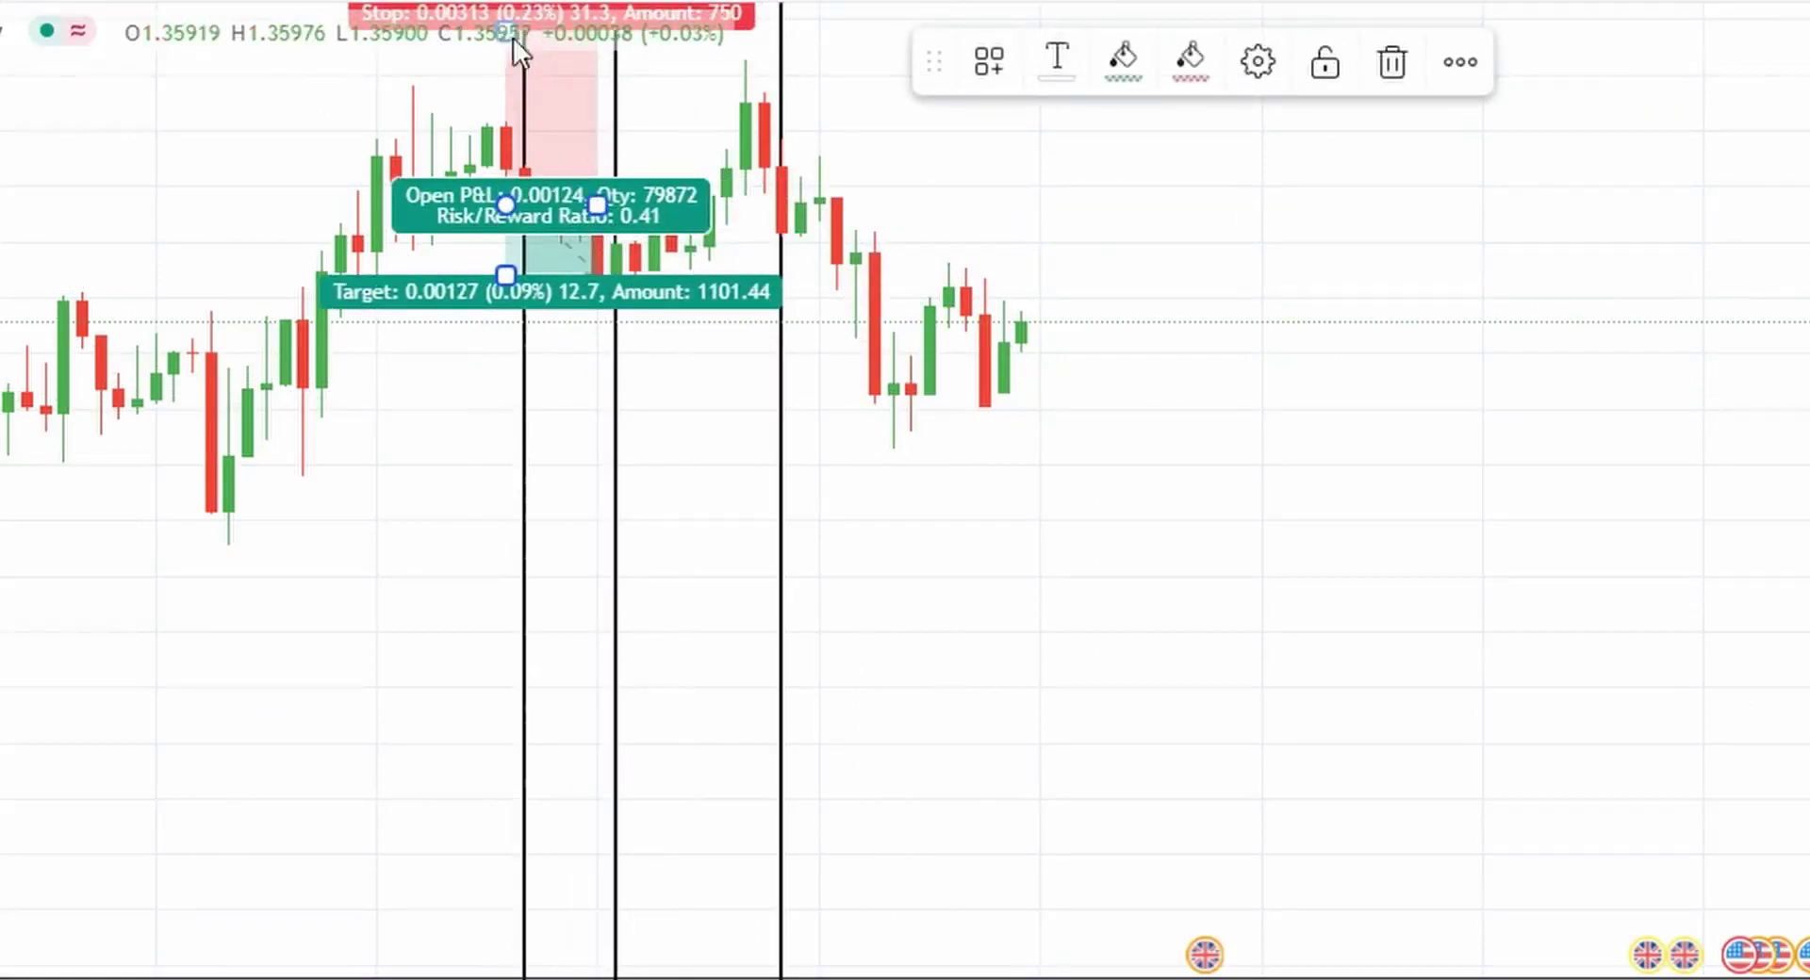
Step: Tighten the short position's stop to 0.00133 and deselect the position
{"action": "scroll", "coordinate": [1128, 493], "scroll_direction": "up", "scroll_amount": 1}
{"action": "left_click_drag", "start_coordinate": [911, 490], "coordinate": [1014, 622]}
{"action": "left_click", "coordinate": [416, 325]}
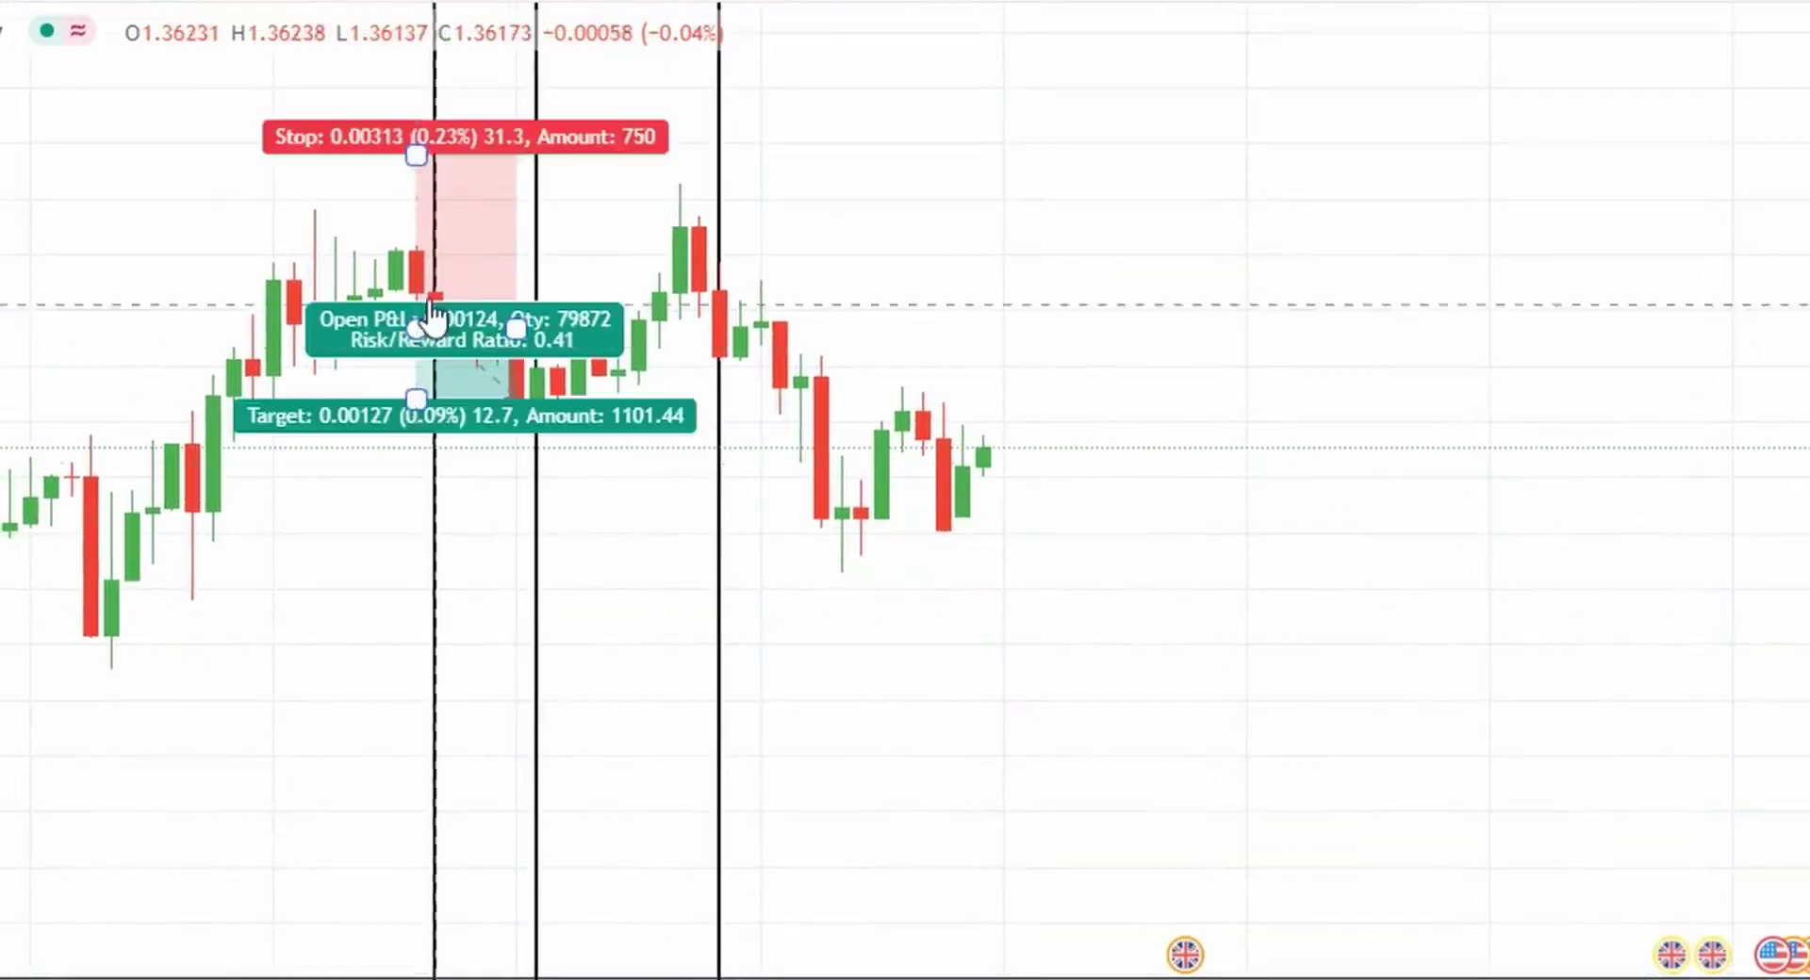
{"action": "left_click_drag", "start_coordinate": [416, 154], "coordinate": [476, 256]}
{"action": "left_click", "coordinate": [950, 185]}
{"action": "left_click", "coordinate": [467, 385]}
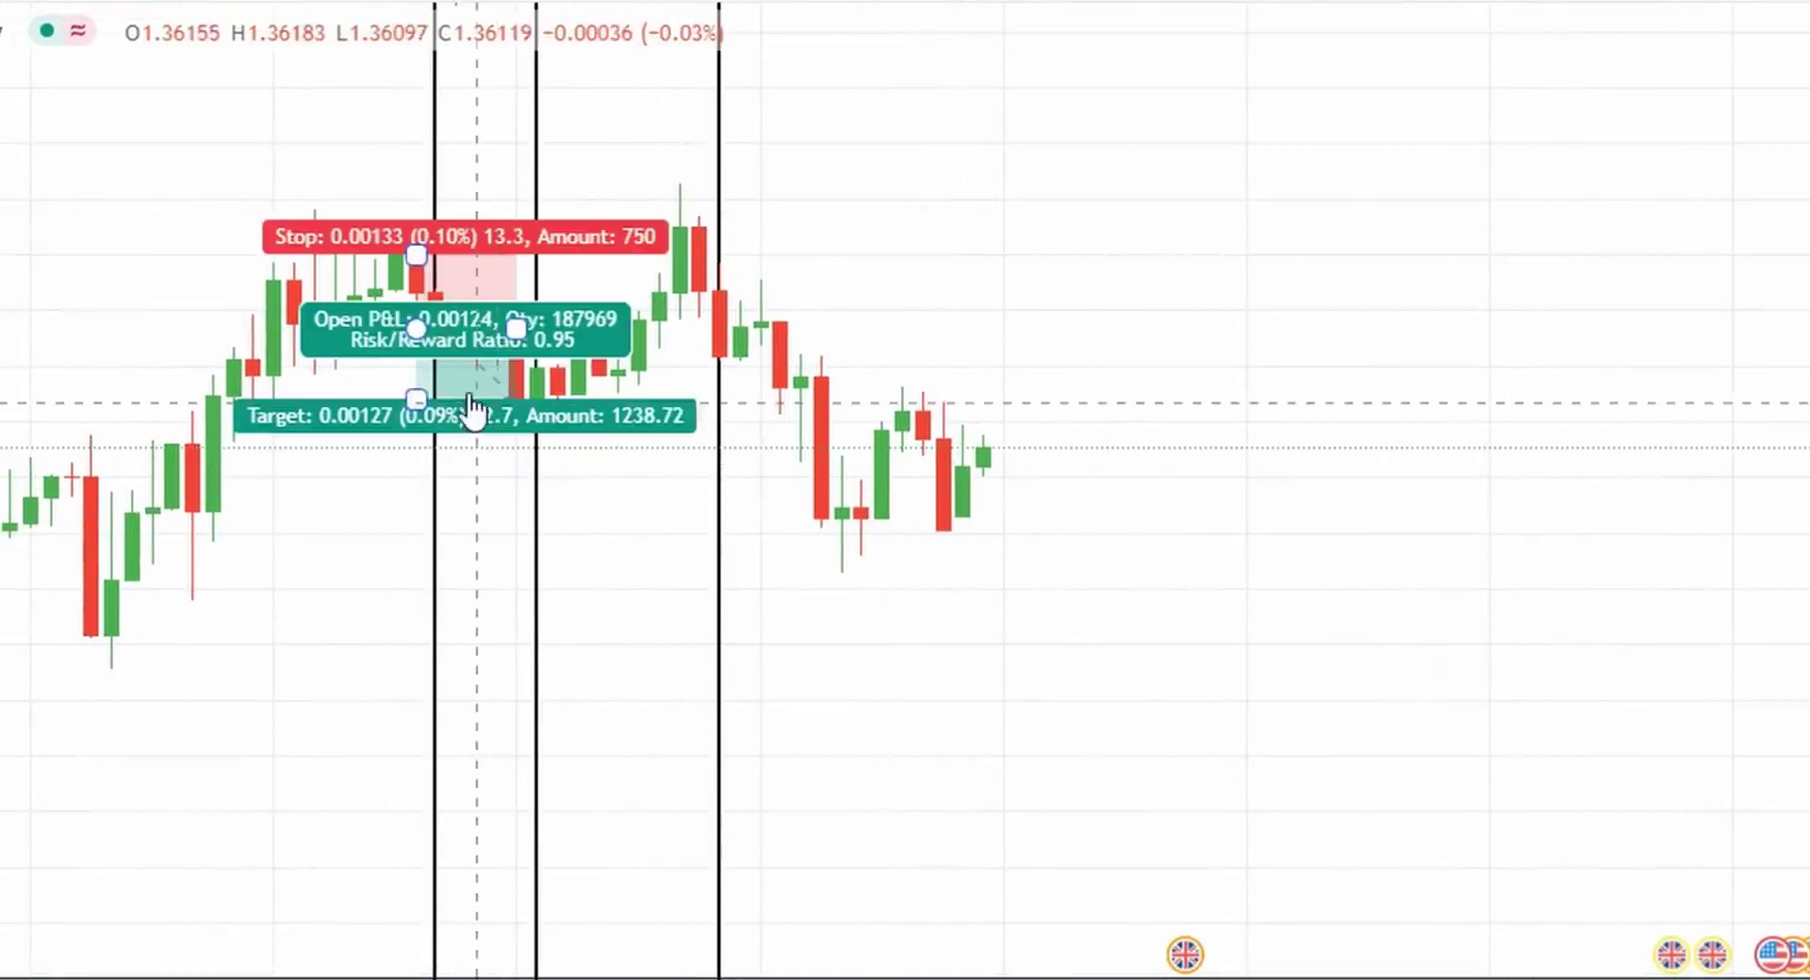
{"action": "left_click", "coordinate": [476, 415]}
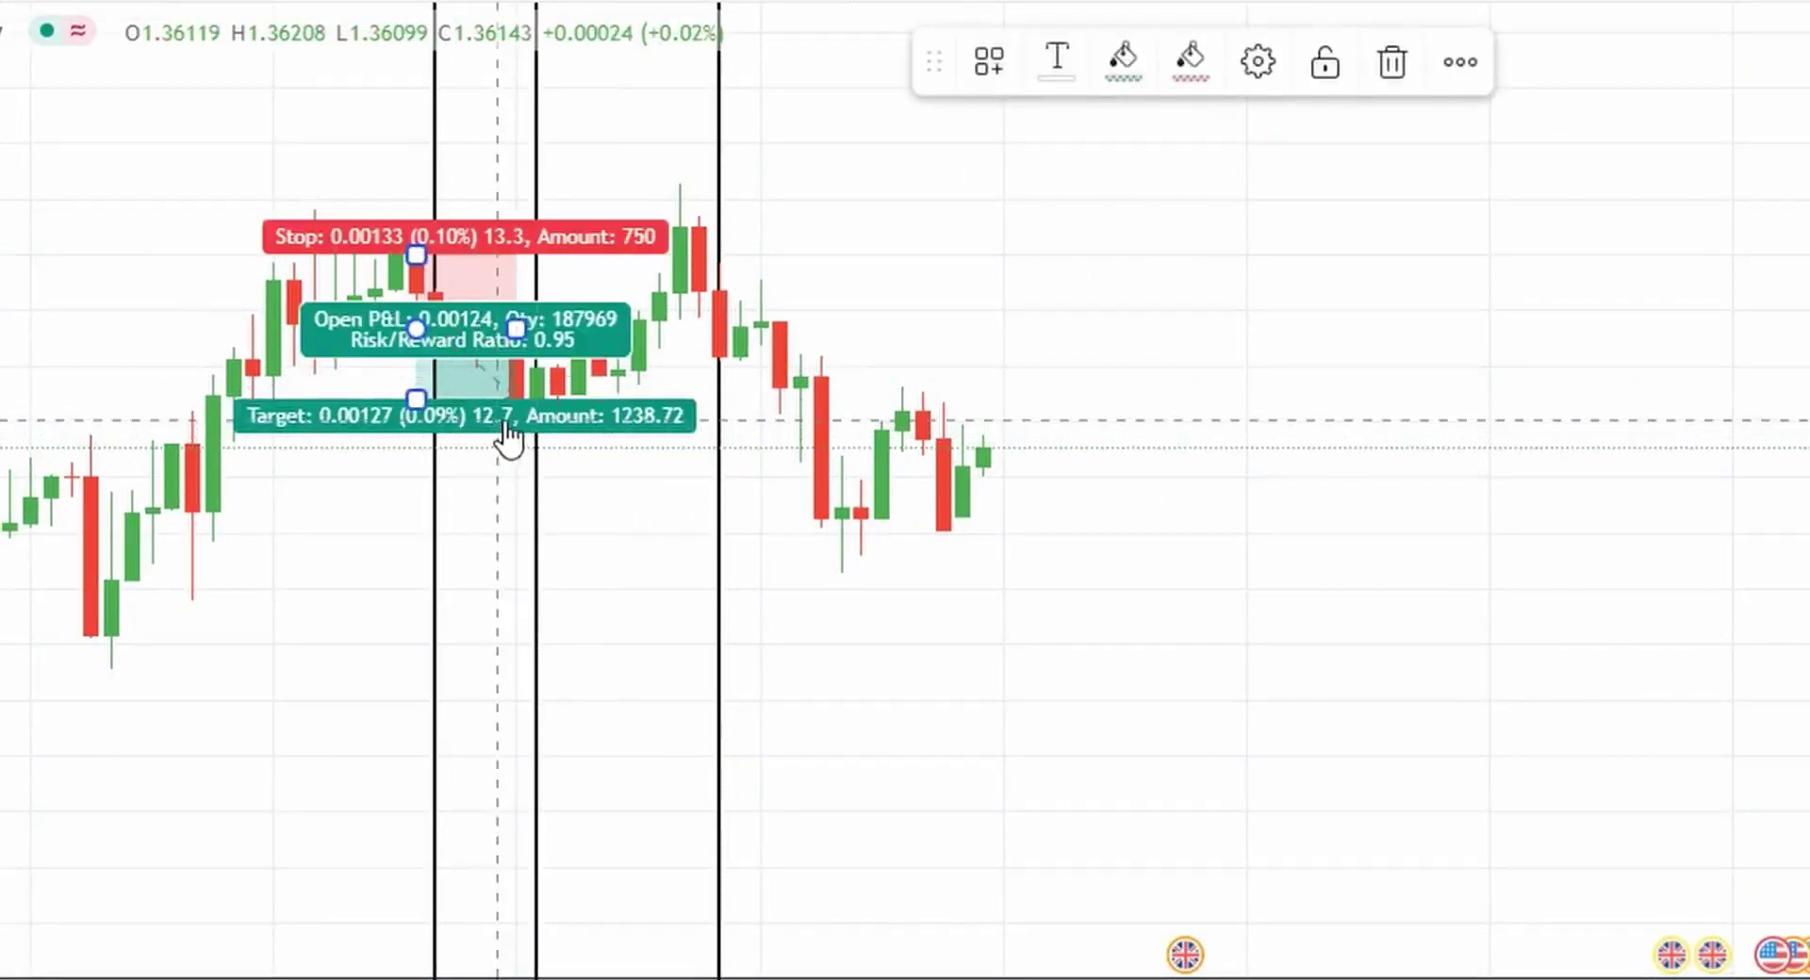
{"action": "left_click", "coordinate": [348, 617]}
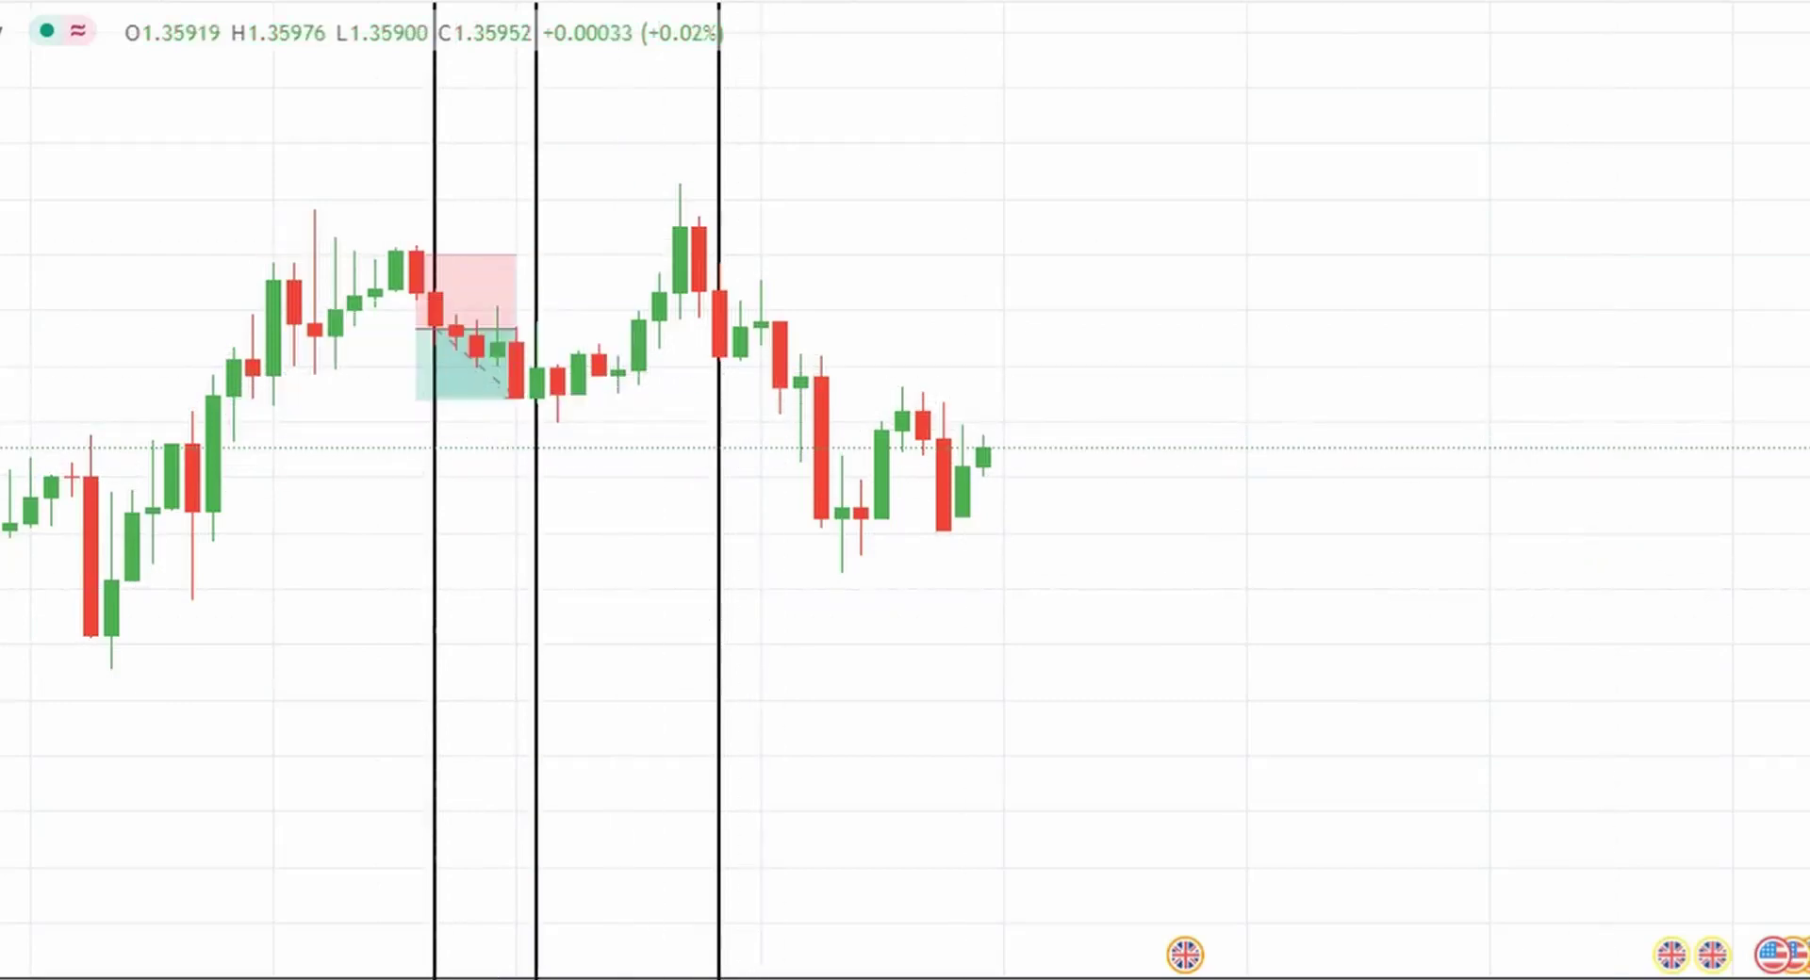
Step: Place a long position at the 18 Feb 01:00 Buy signal with a 0.00087 stop and a 0.00263 target
{"action": "left_click", "coordinate": [540, 361]}
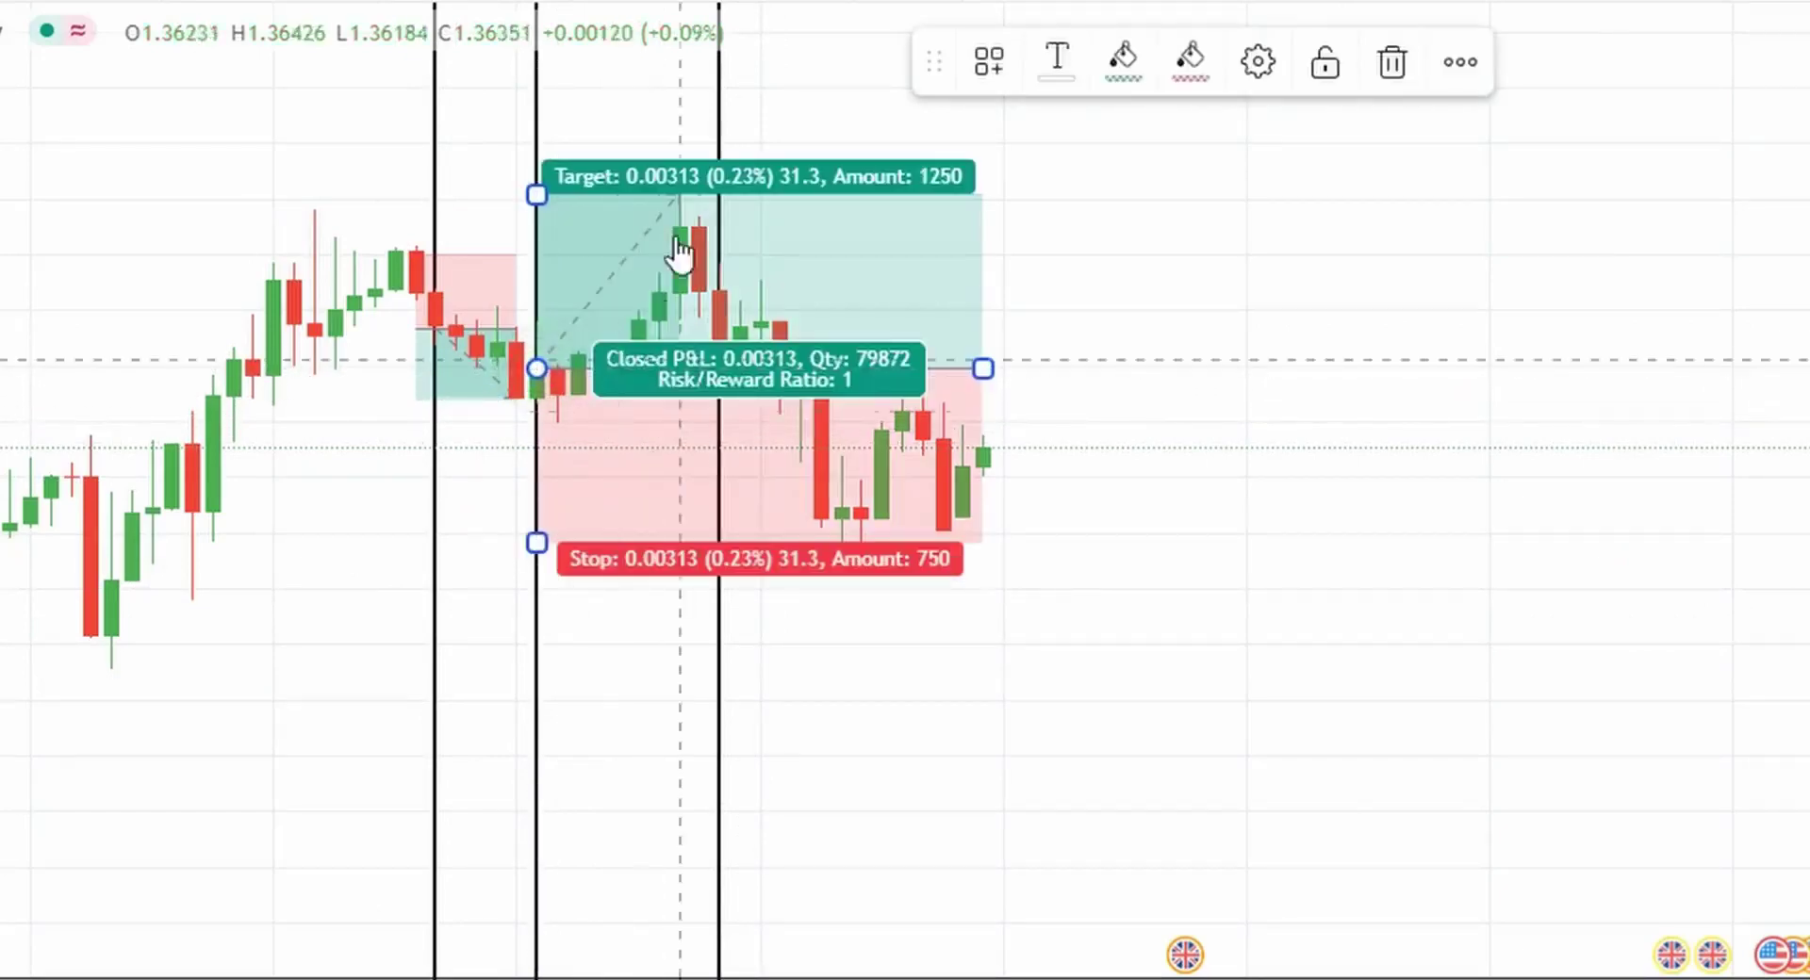
{"action": "left_click_drag", "start_coordinate": [537, 543], "coordinate": [514, 416]}
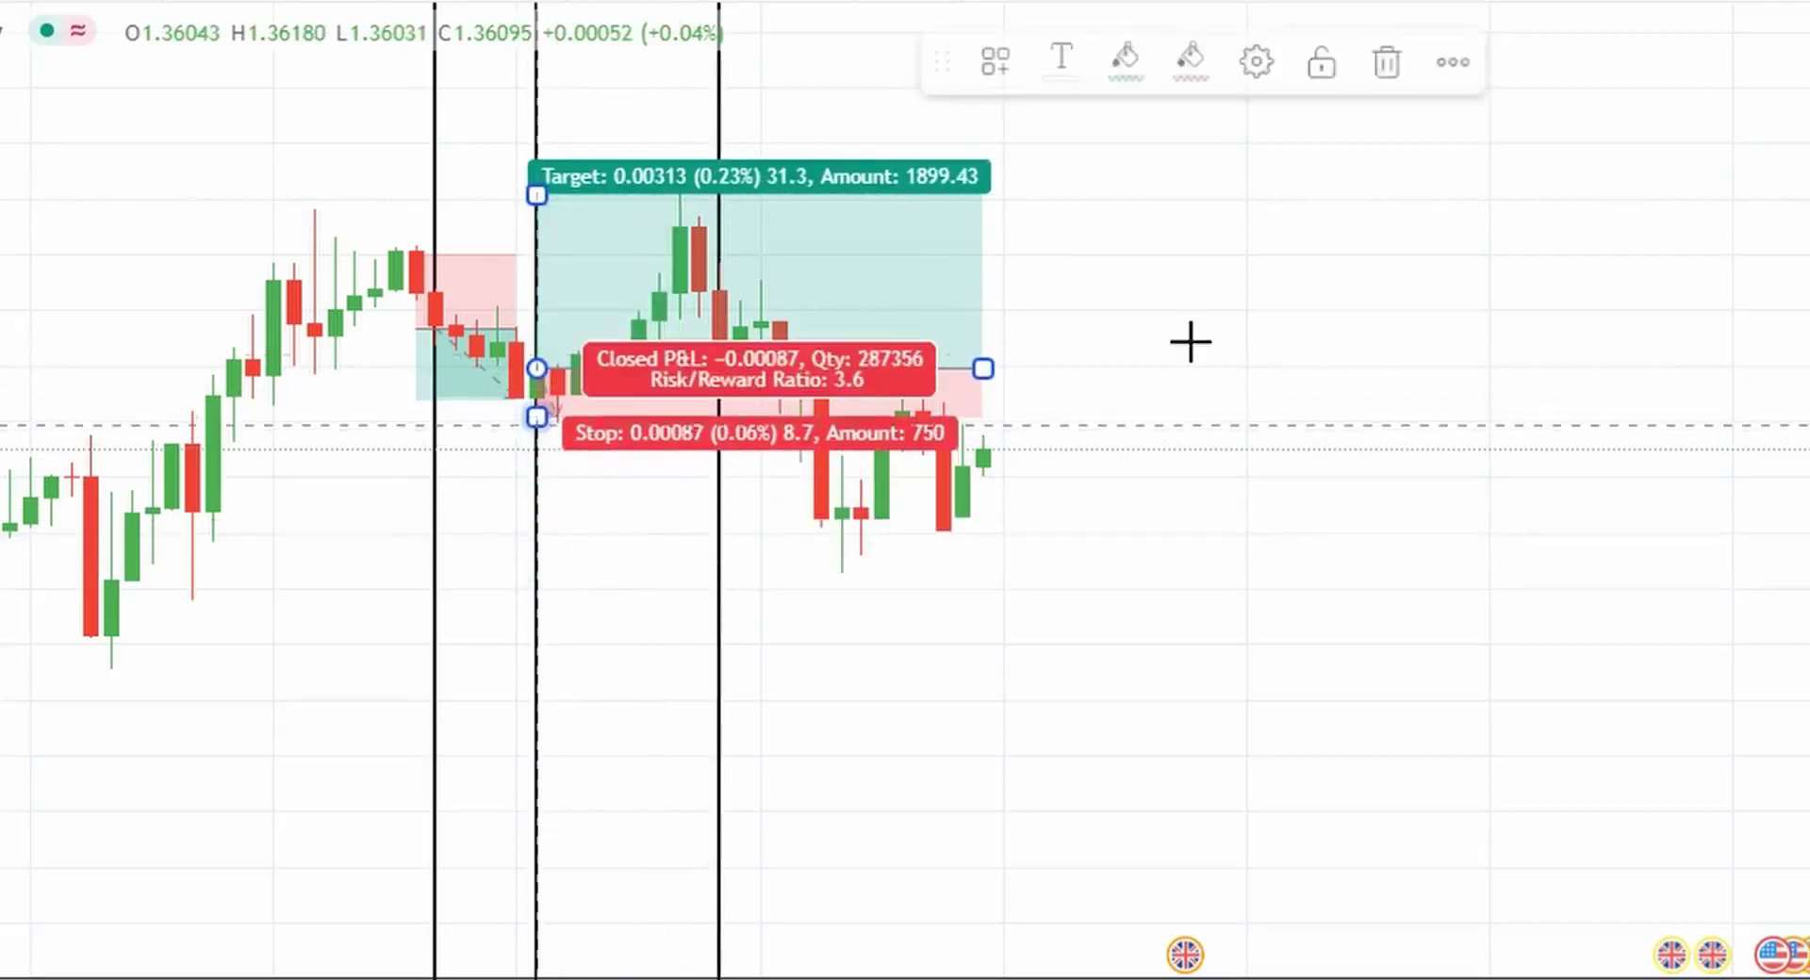
{"action": "left_click_drag", "start_coordinate": [536, 195], "coordinate": [536, 222]}
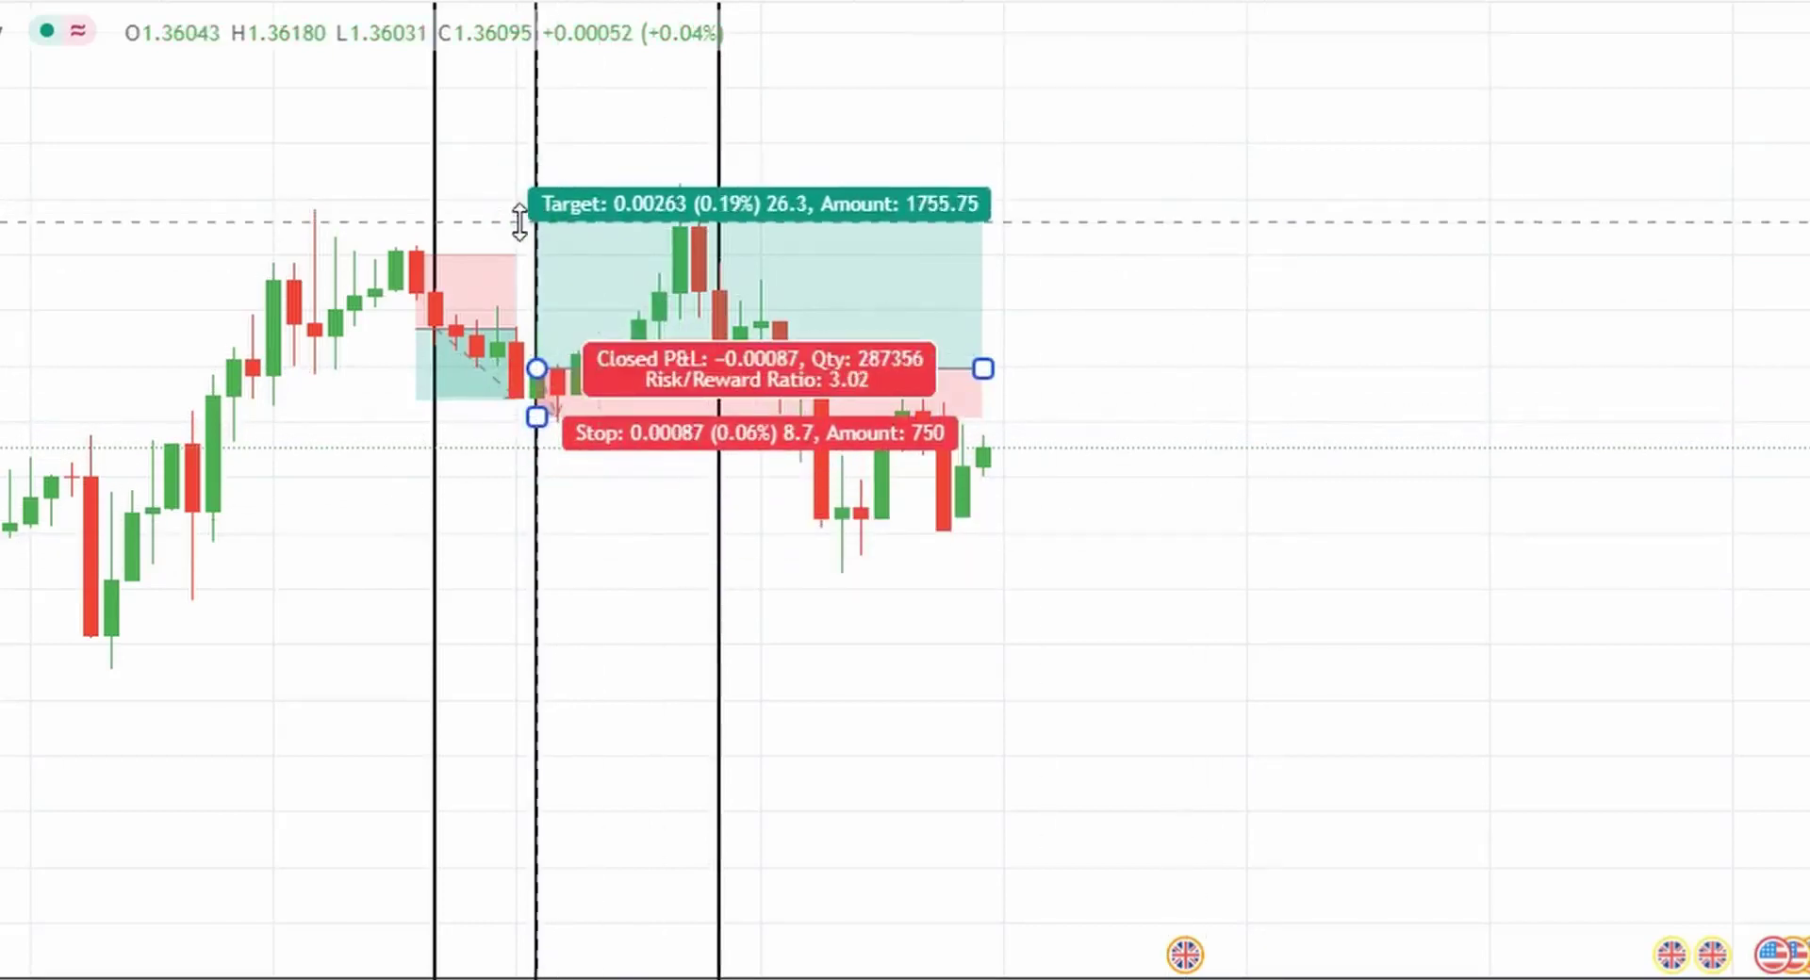
{"action": "left_click", "coordinate": [1353, 424]}
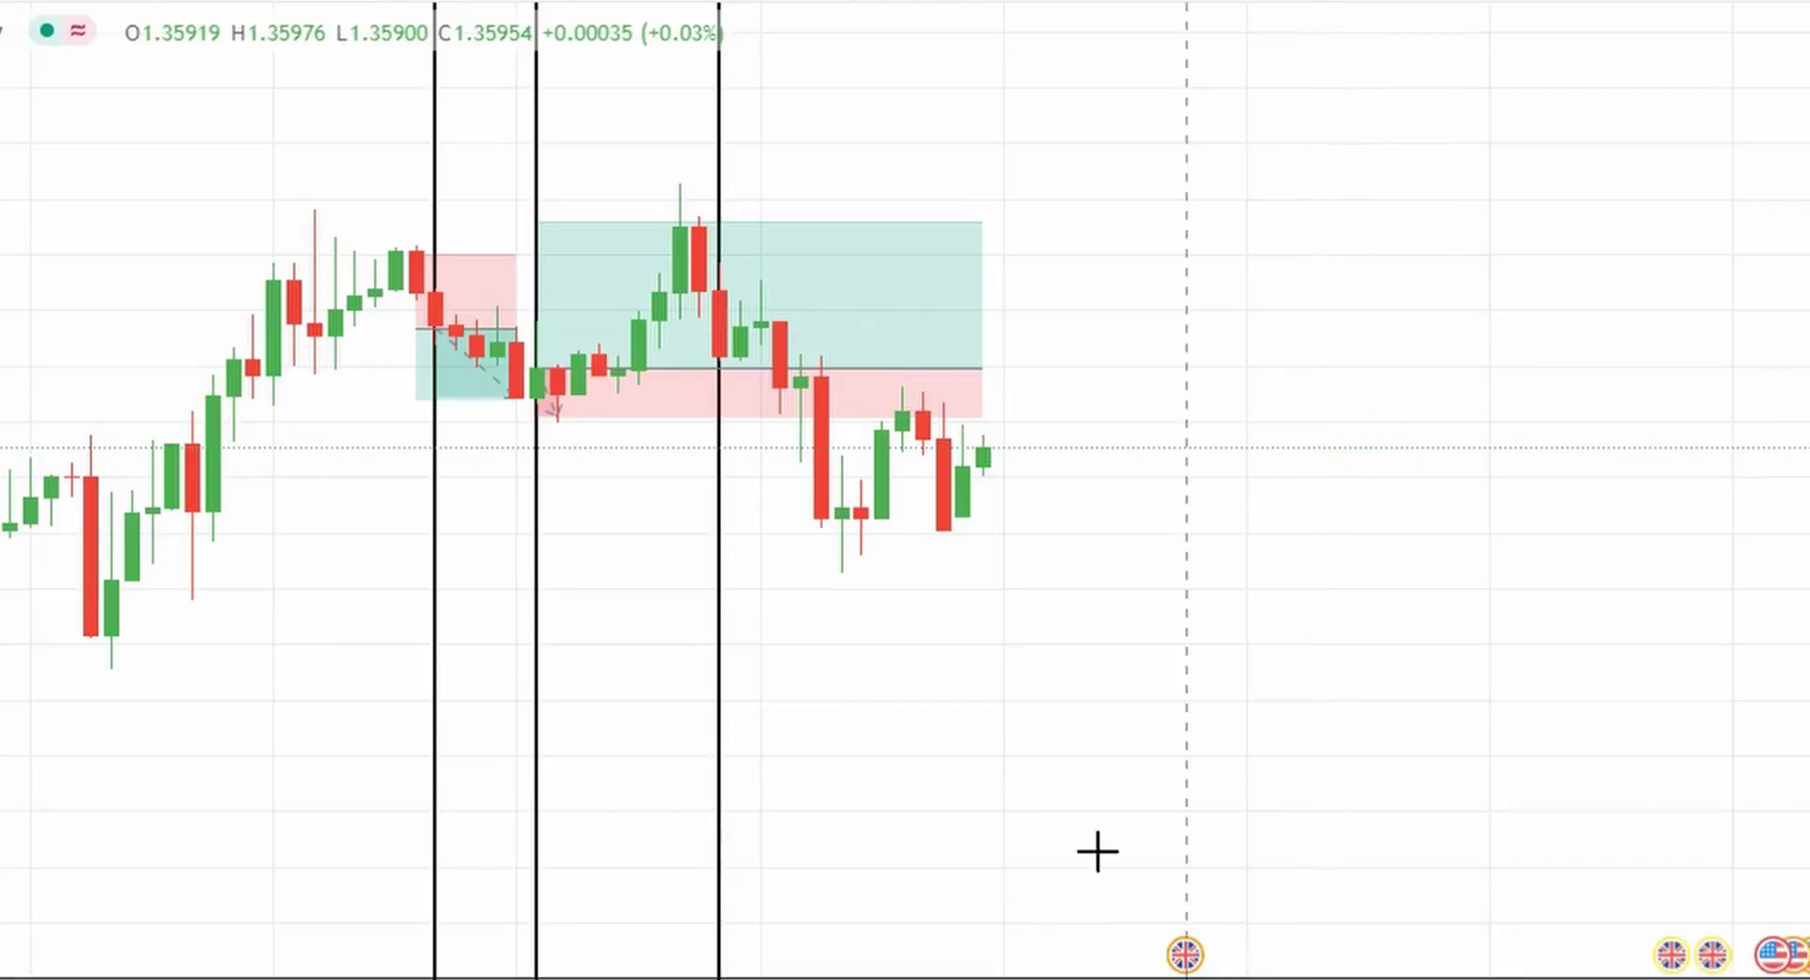
Step: Shorten the long position to end at the peak green candle just before the 18 Feb 10:00 Sell line
{"action": "left_click", "coordinate": [629, 308]}
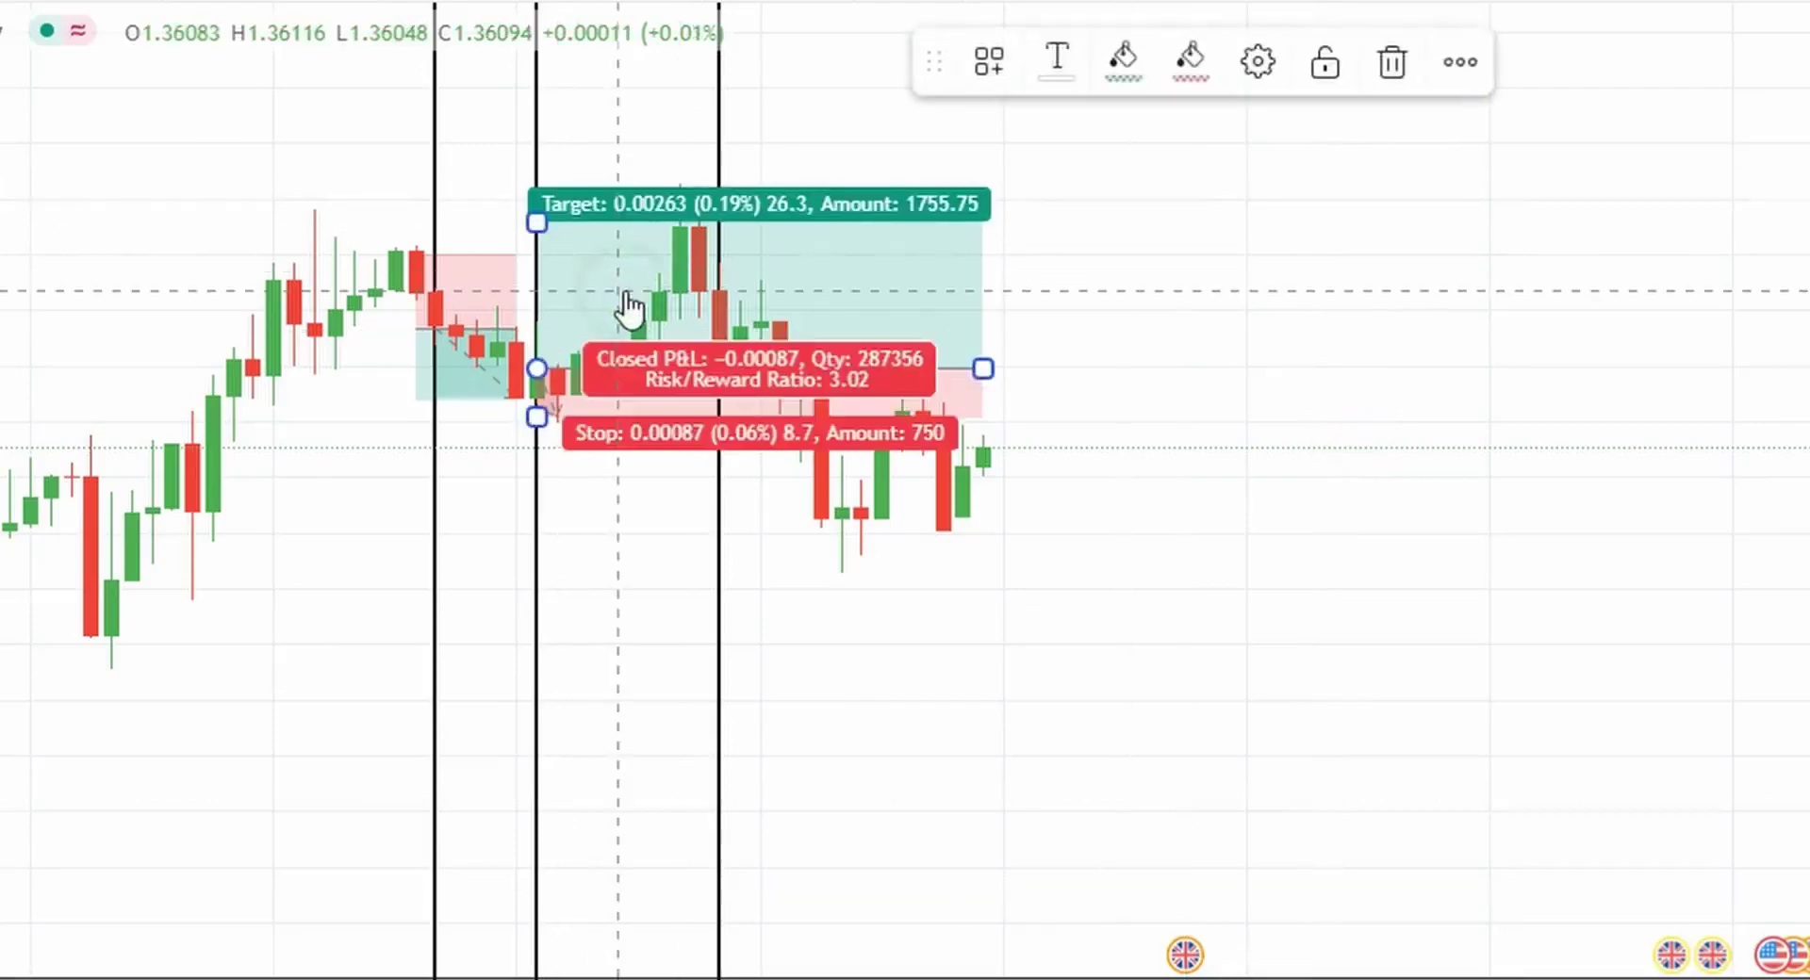
{"action": "left_click", "coordinate": [1235, 759]}
{"action": "left_click", "coordinate": [891, 256]}
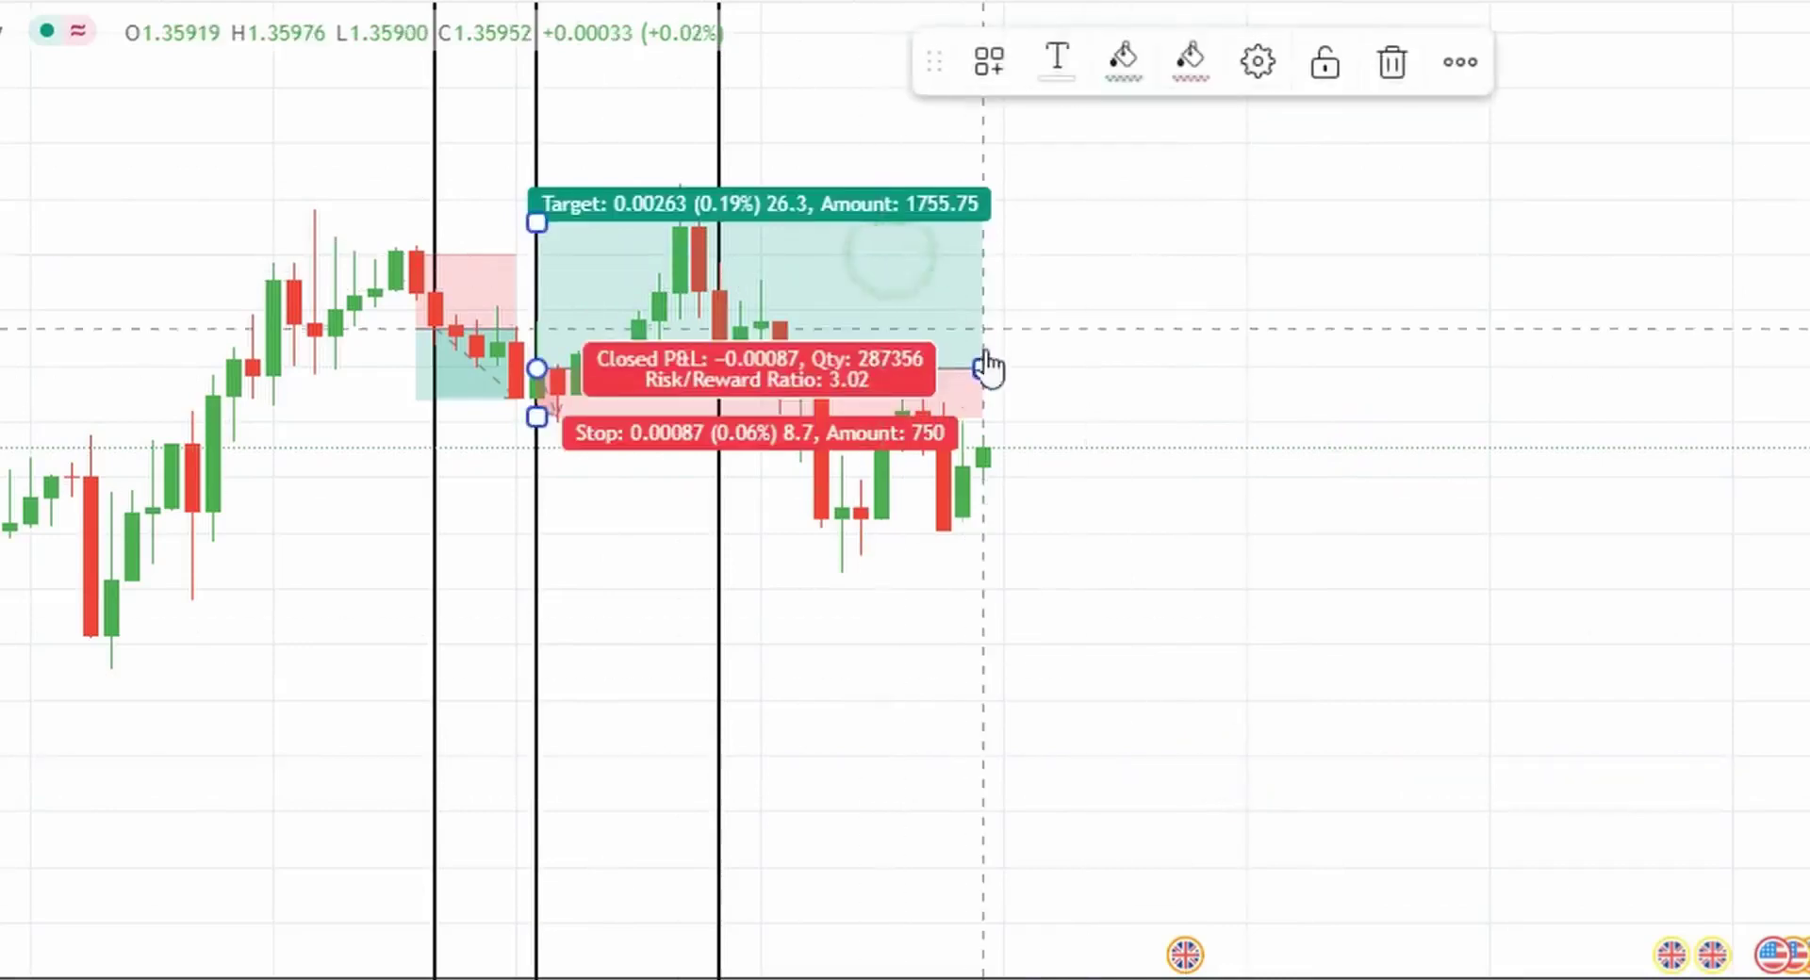
{"action": "left_click_drag", "start_coordinate": [982, 368], "coordinate": [678, 347]}
{"action": "left_click", "coordinate": [947, 198]}
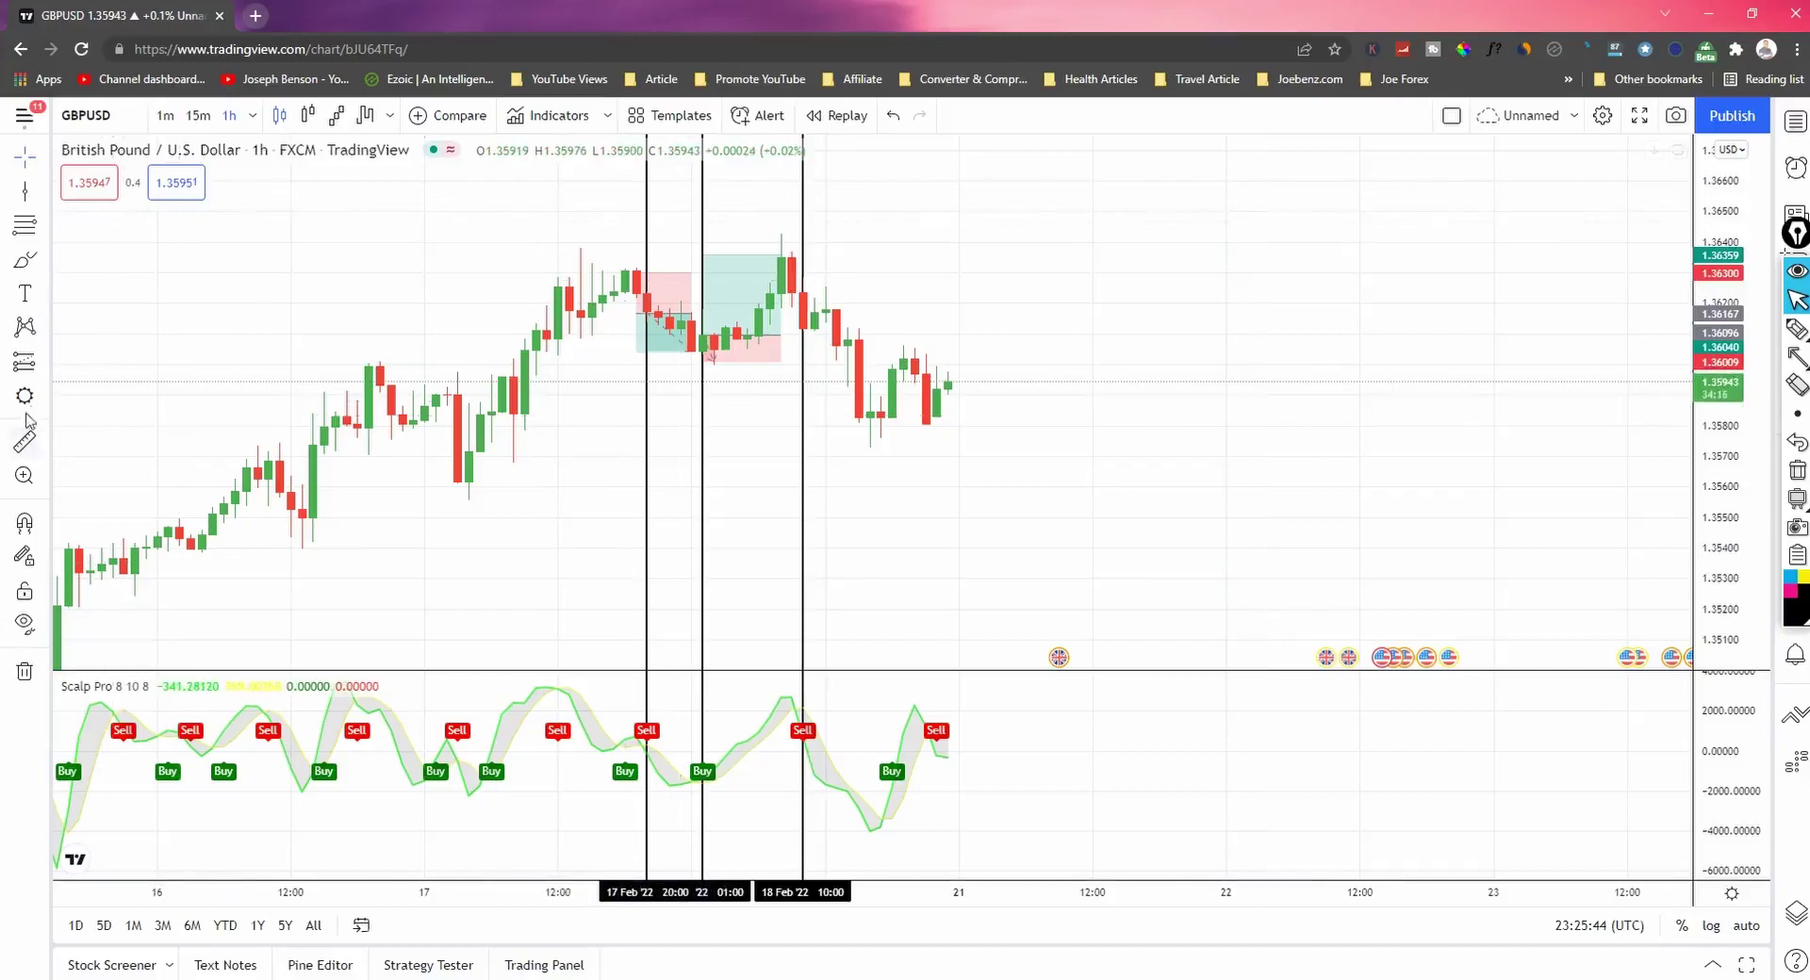
Step: Place a short position at the 18 Feb 10:00 Sell signal with a 0.00247 target and a 0.00158 stop
{"action": "left_click", "coordinate": [45, 366]}
{"action": "left_click", "coordinate": [104, 398]}
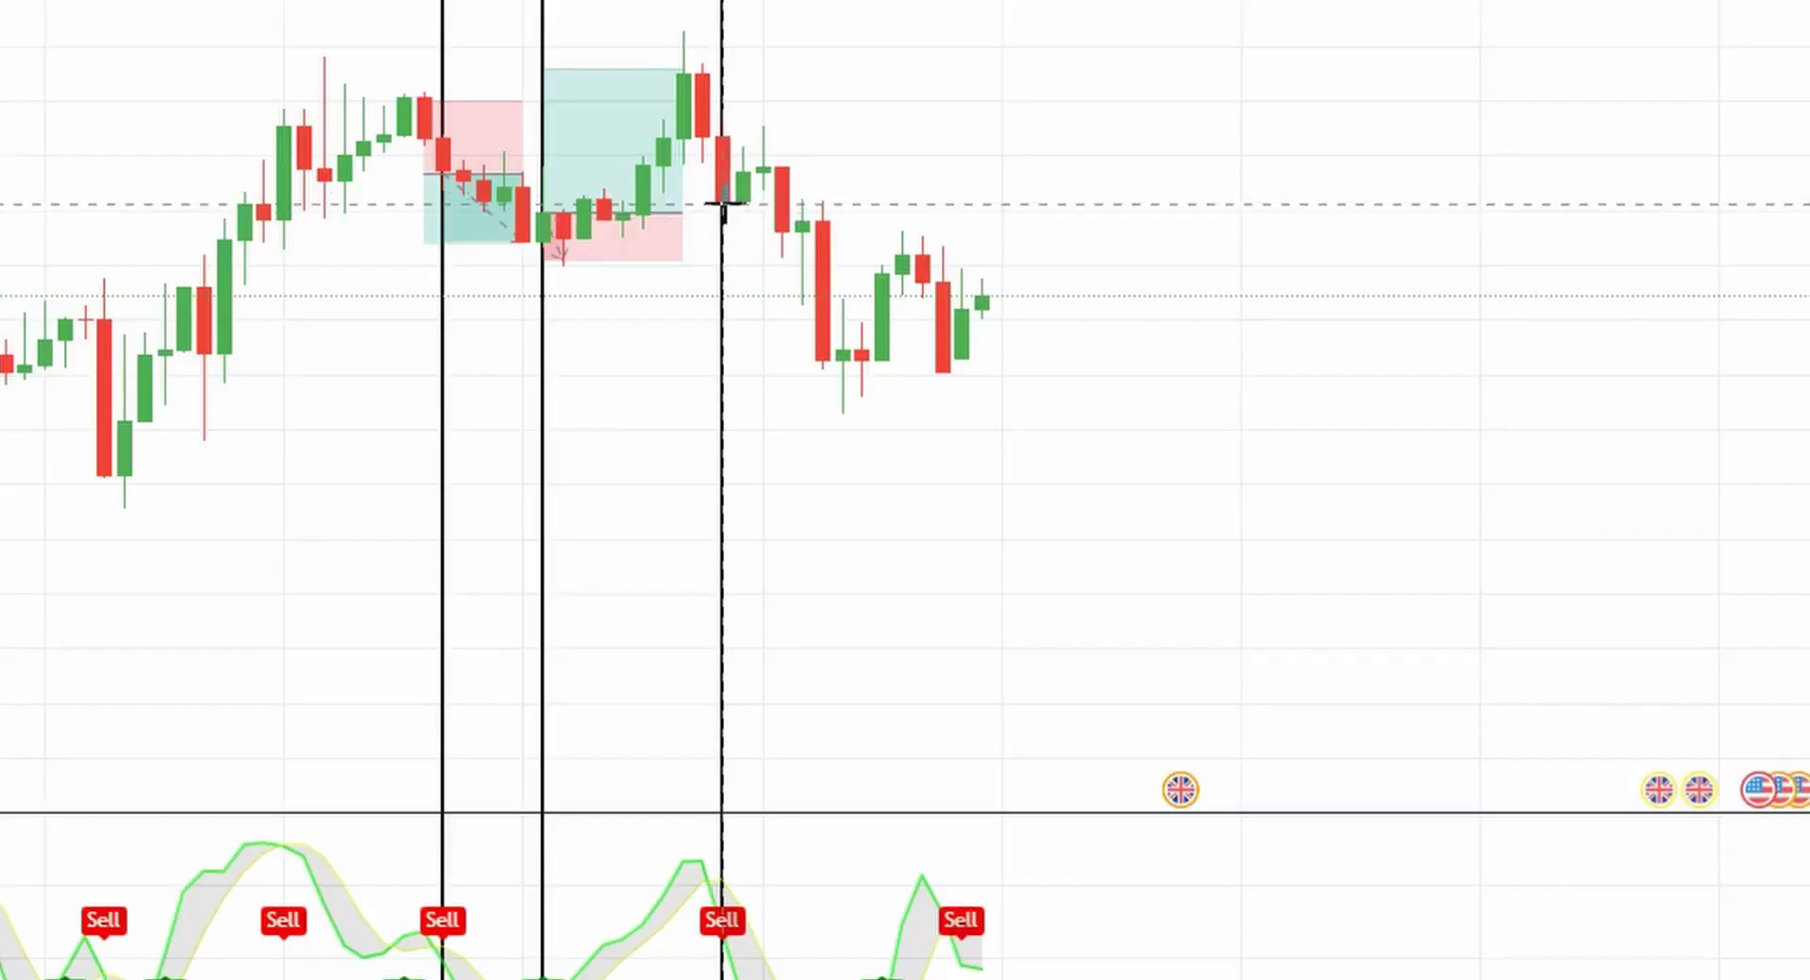
{"action": "left_click", "coordinate": [722, 204]}
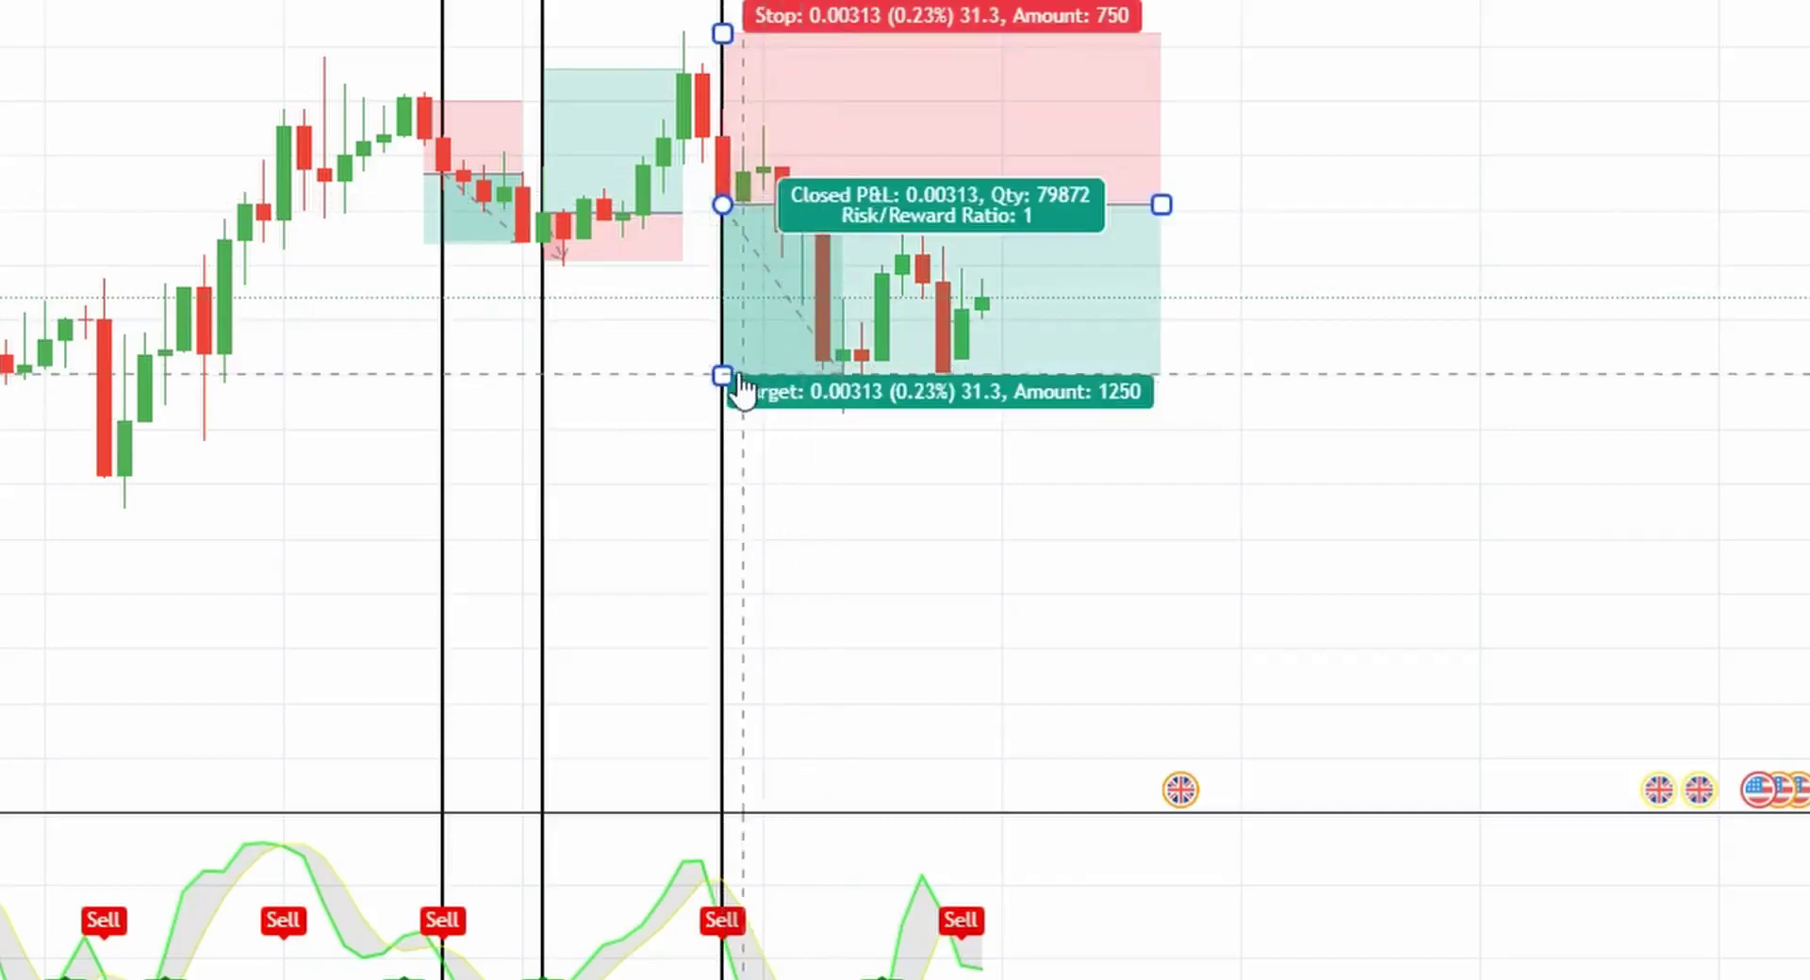
{"action": "left_click_drag", "start_coordinate": [721, 372], "coordinate": [697, 341]}
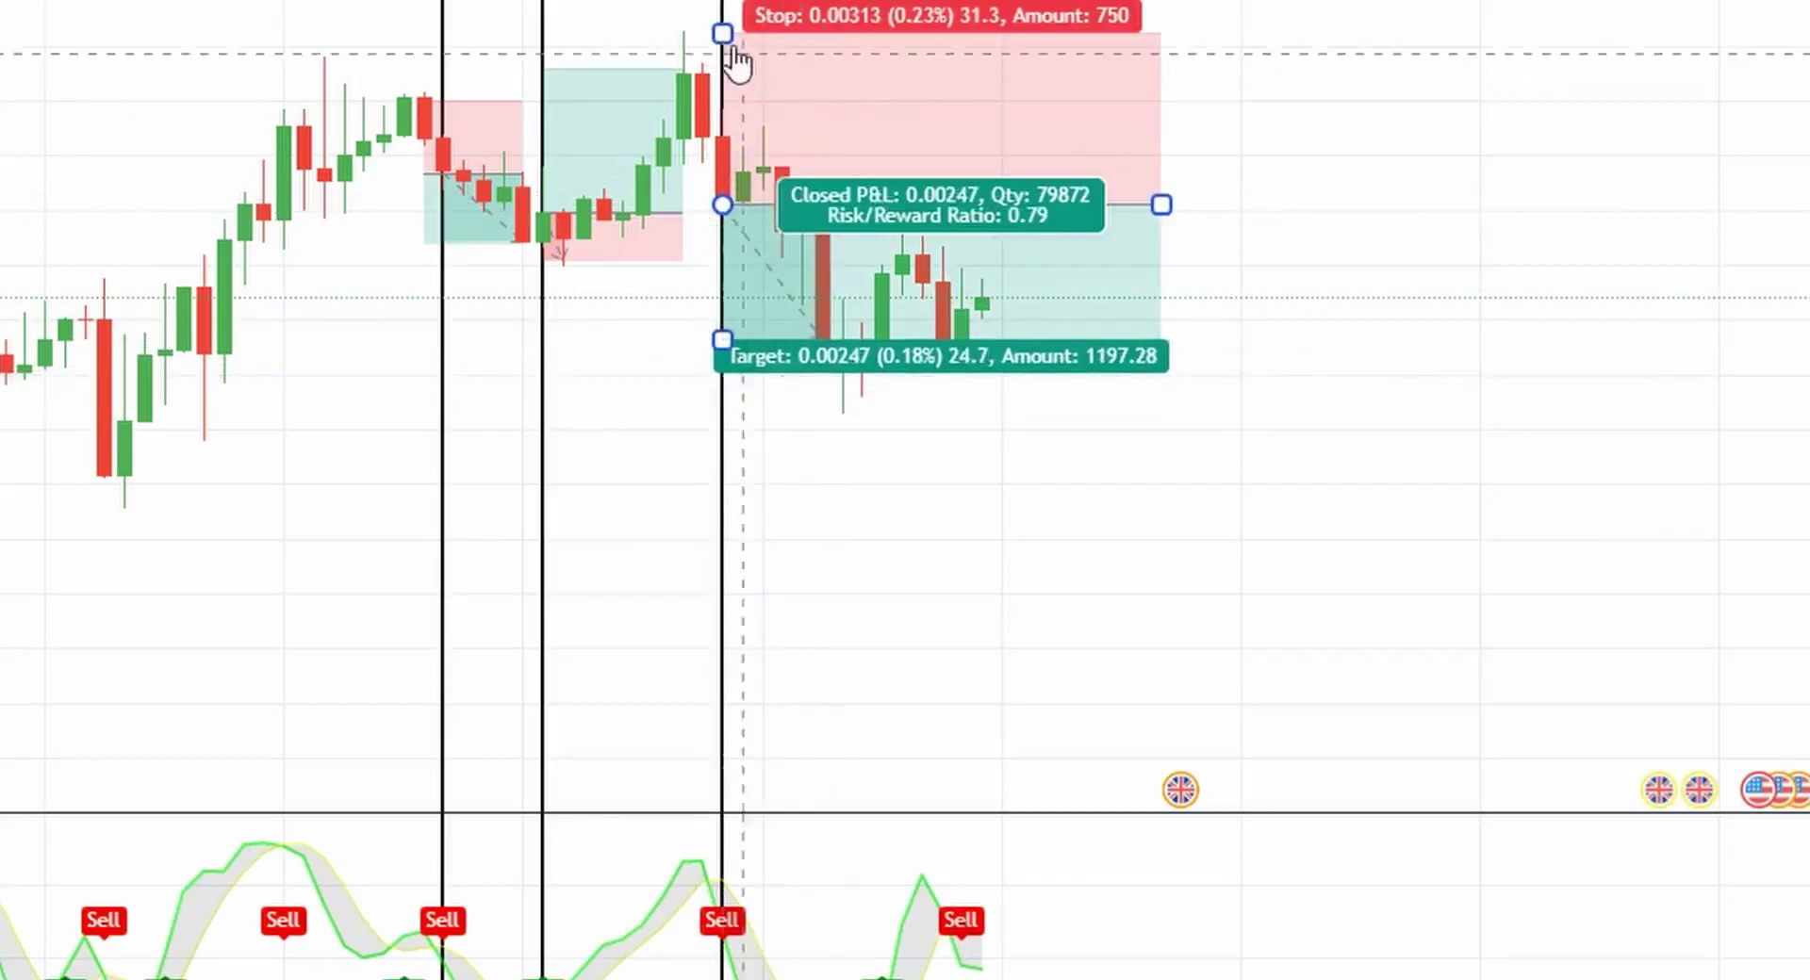
{"action": "left_click_drag", "start_coordinate": [721, 34], "coordinate": [725, 119]}
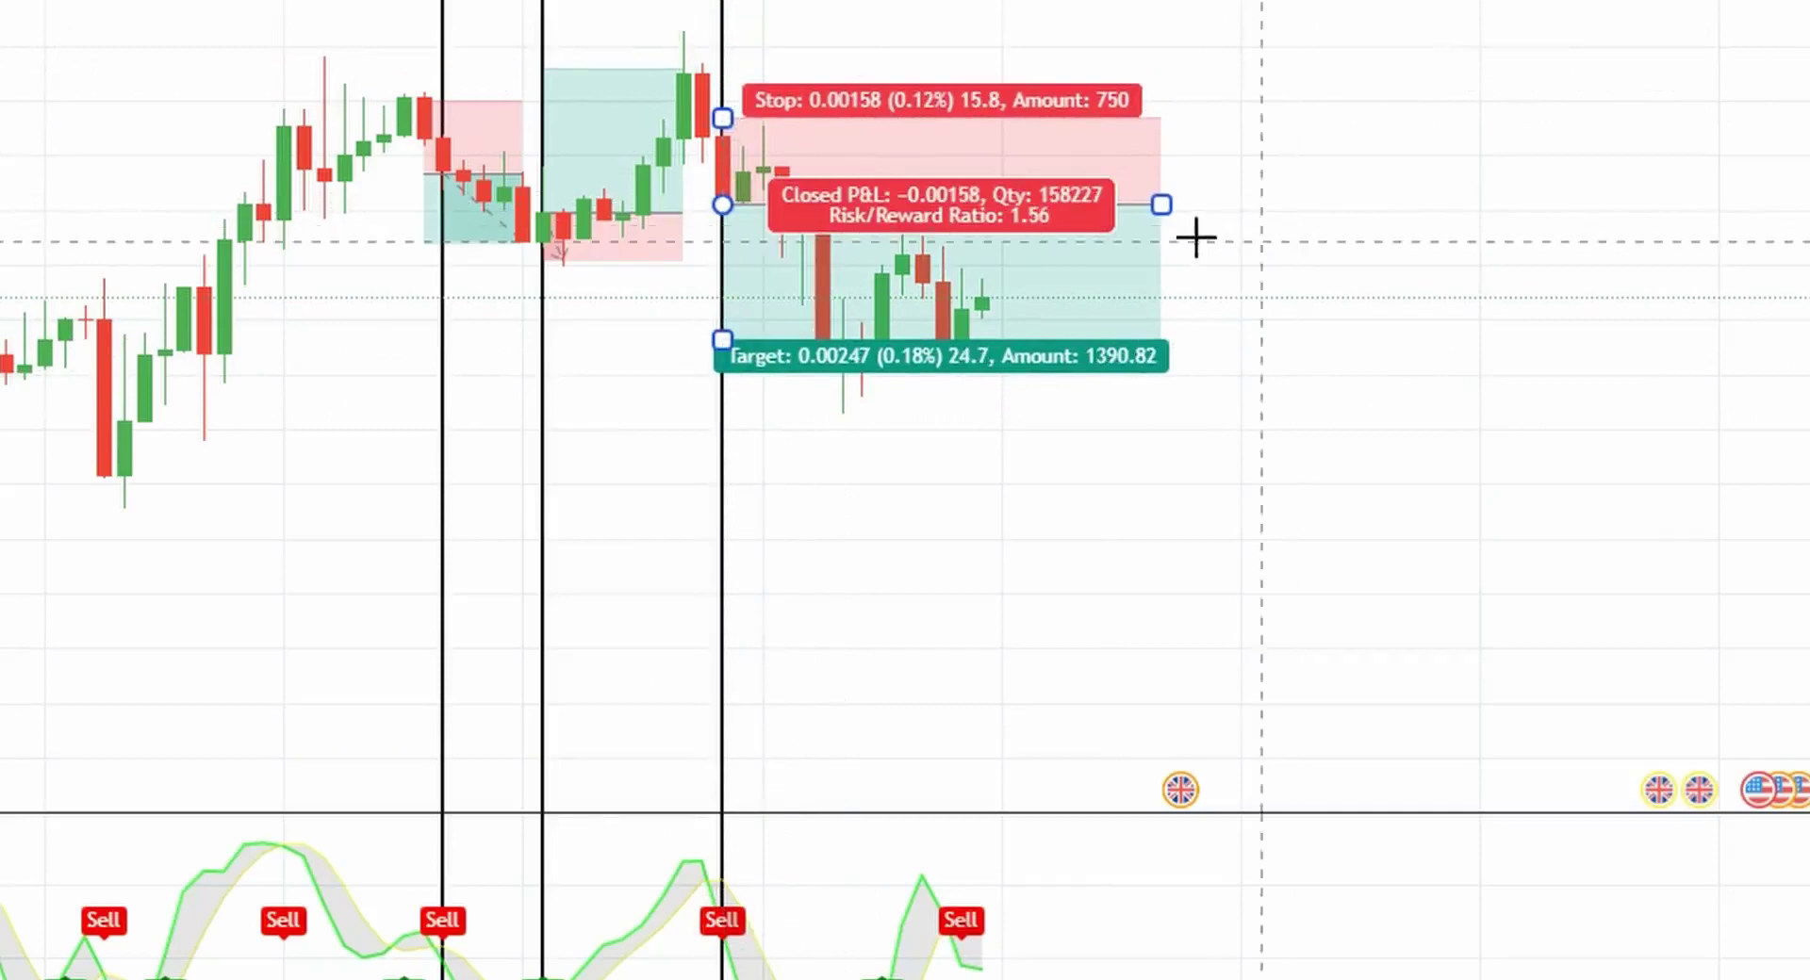
Step: Shorten the 18 Feb short position to end at the large red candle and deselect it
{"action": "left_click_drag", "start_coordinate": [1166, 208], "coordinate": [825, 210]}
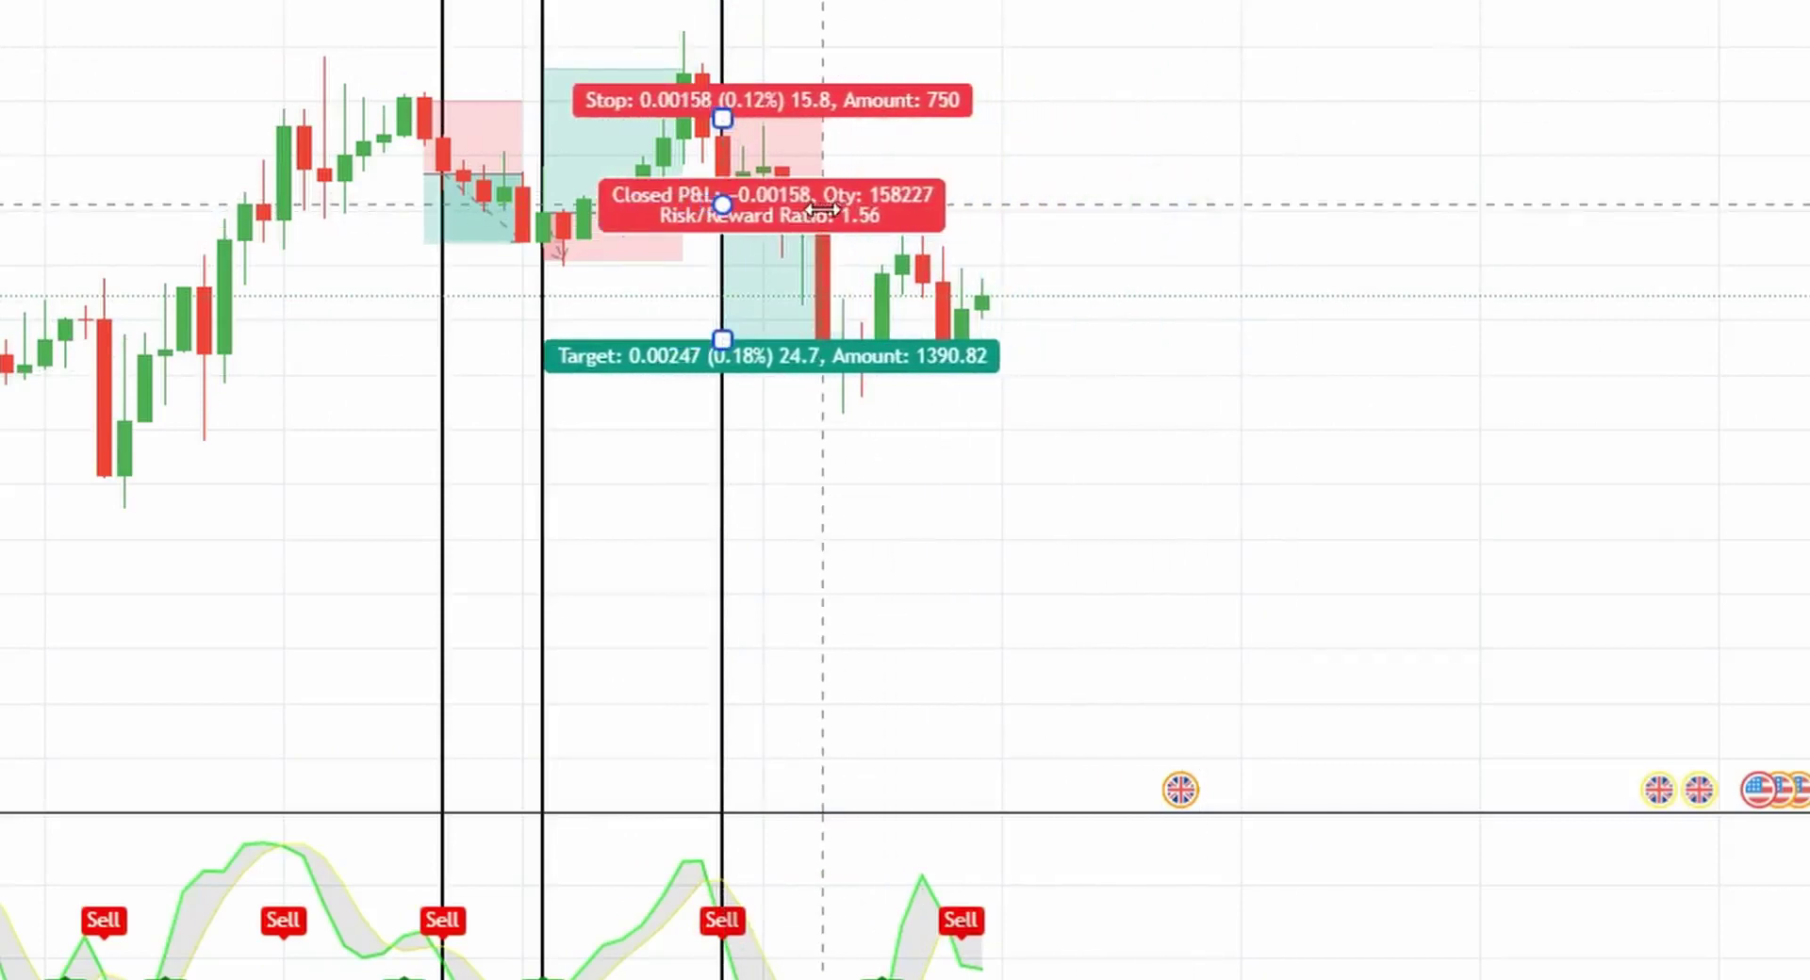
{"action": "left_click", "coordinate": [1148, 383]}
{"action": "left_click", "coordinate": [977, 549]}
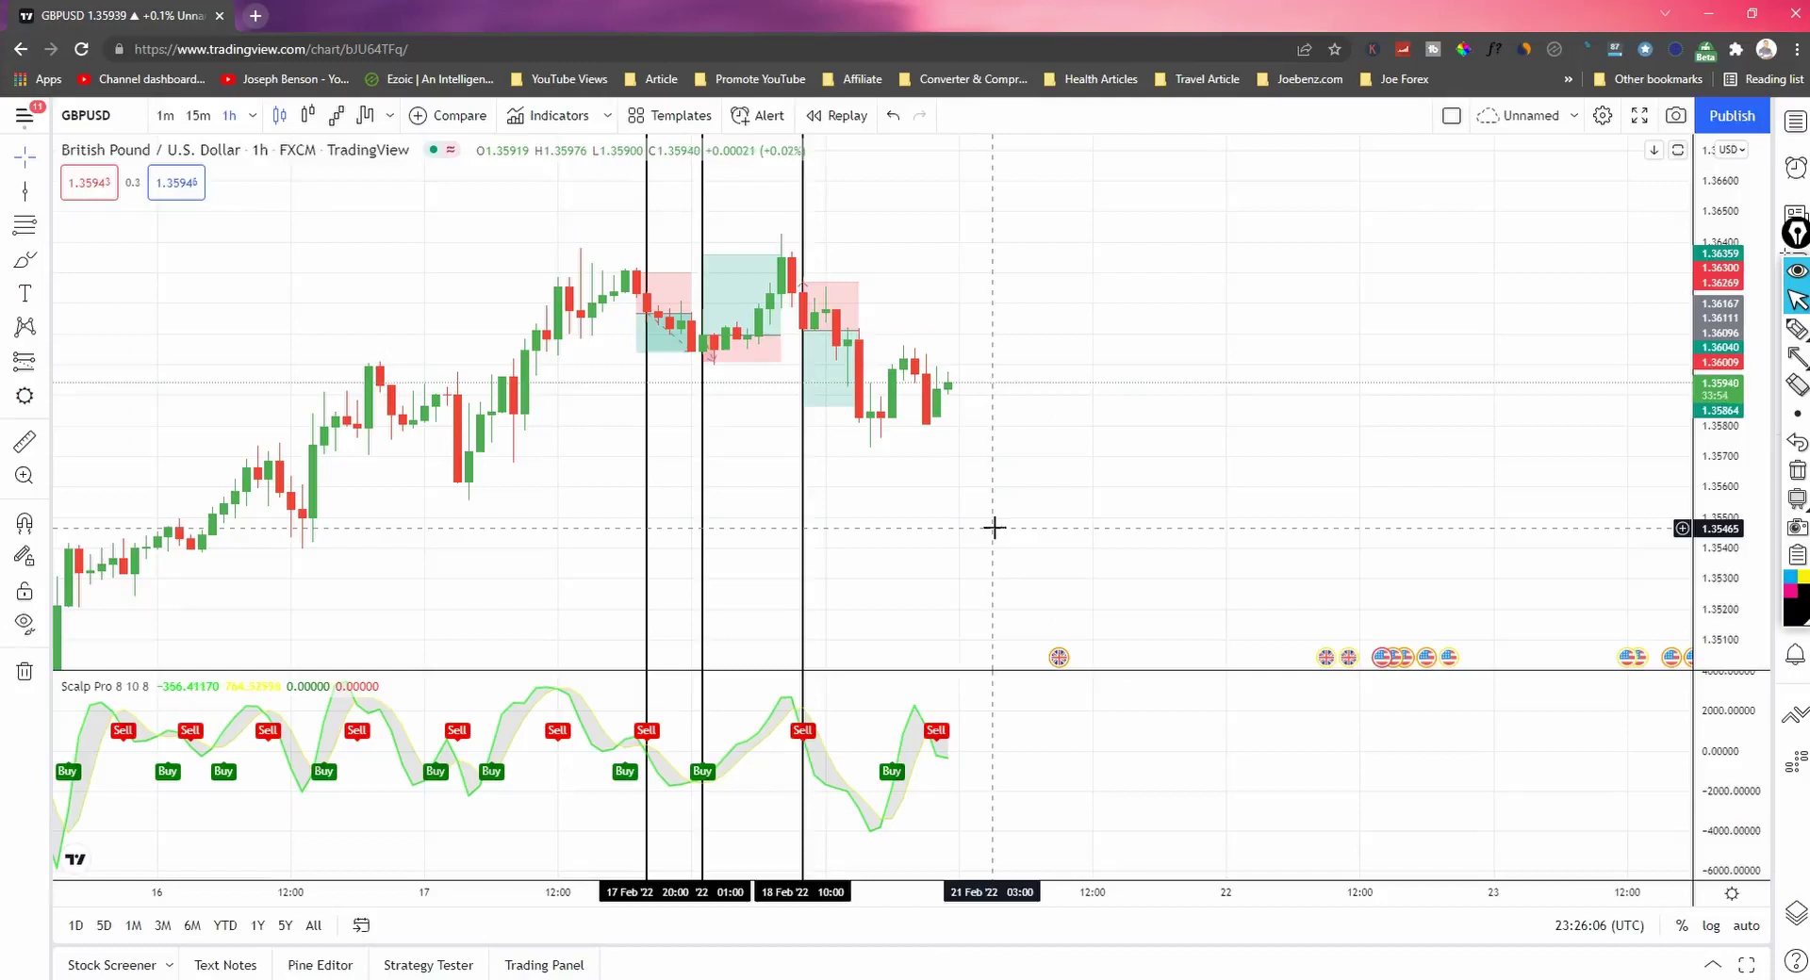
Step: Delete the three positions and place vertical lines through the 17 Feb 18:00 Buy and 12:00 Sell signals
{"action": "left_click", "coordinate": [684, 294]}
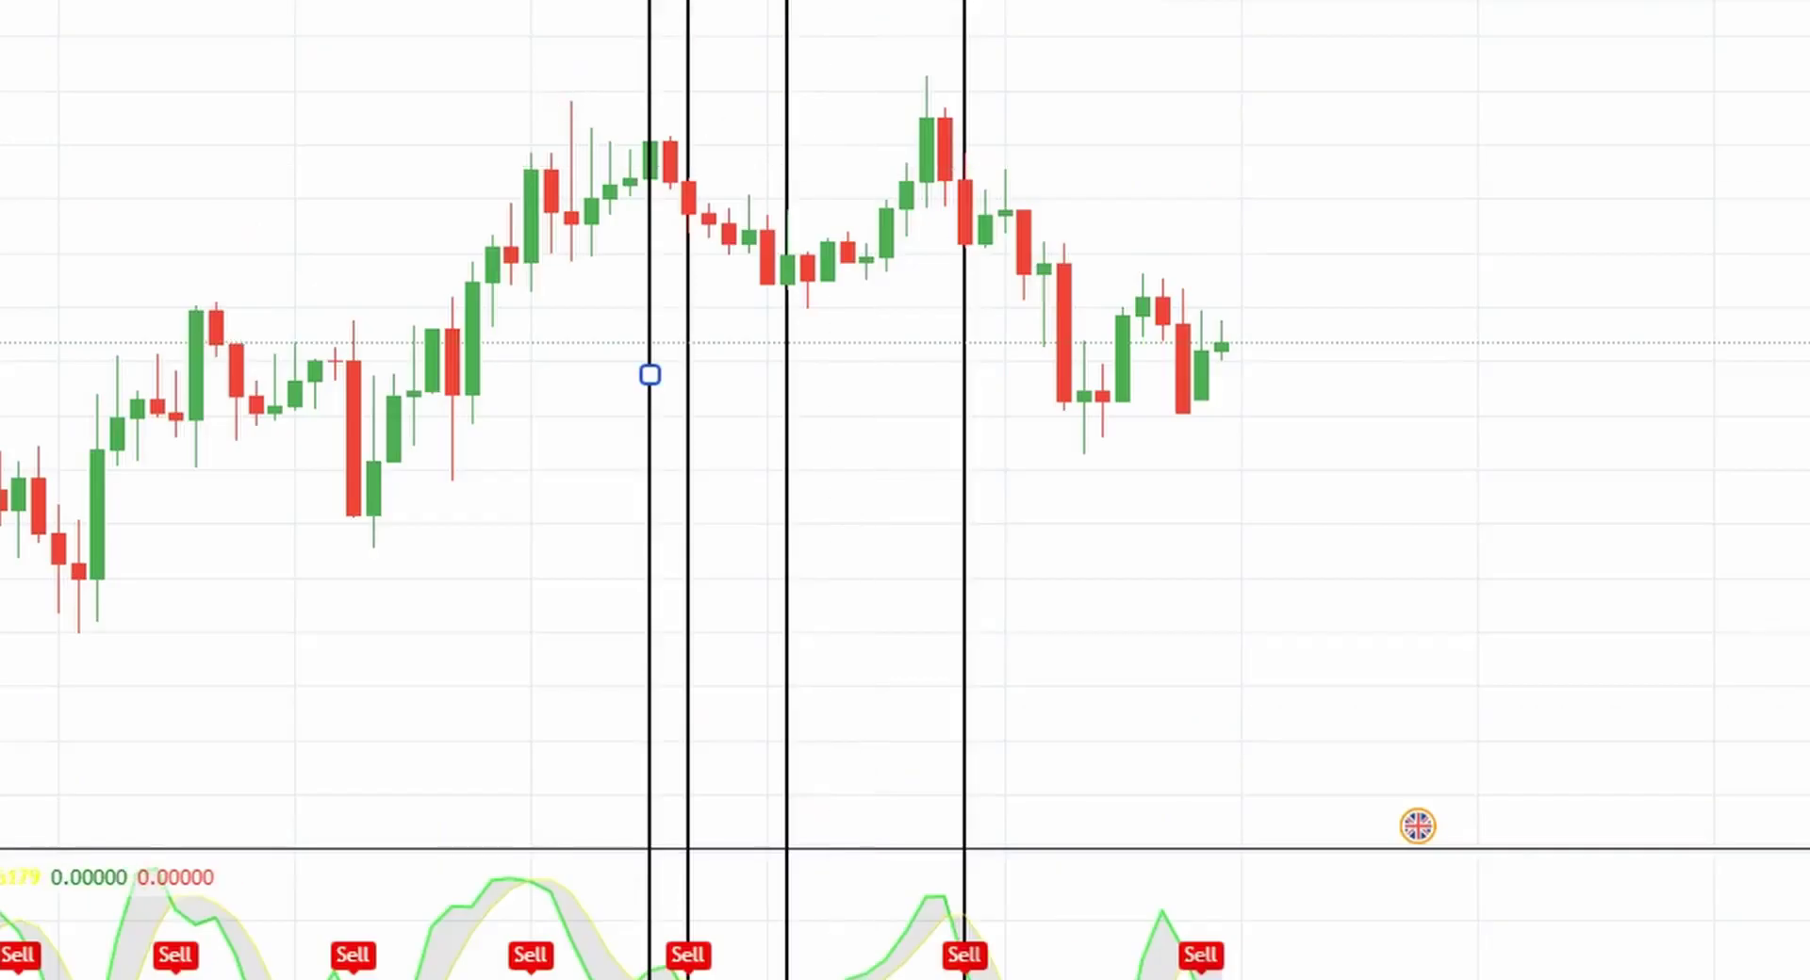
{"action": "left_click", "coordinate": [530, 952]}
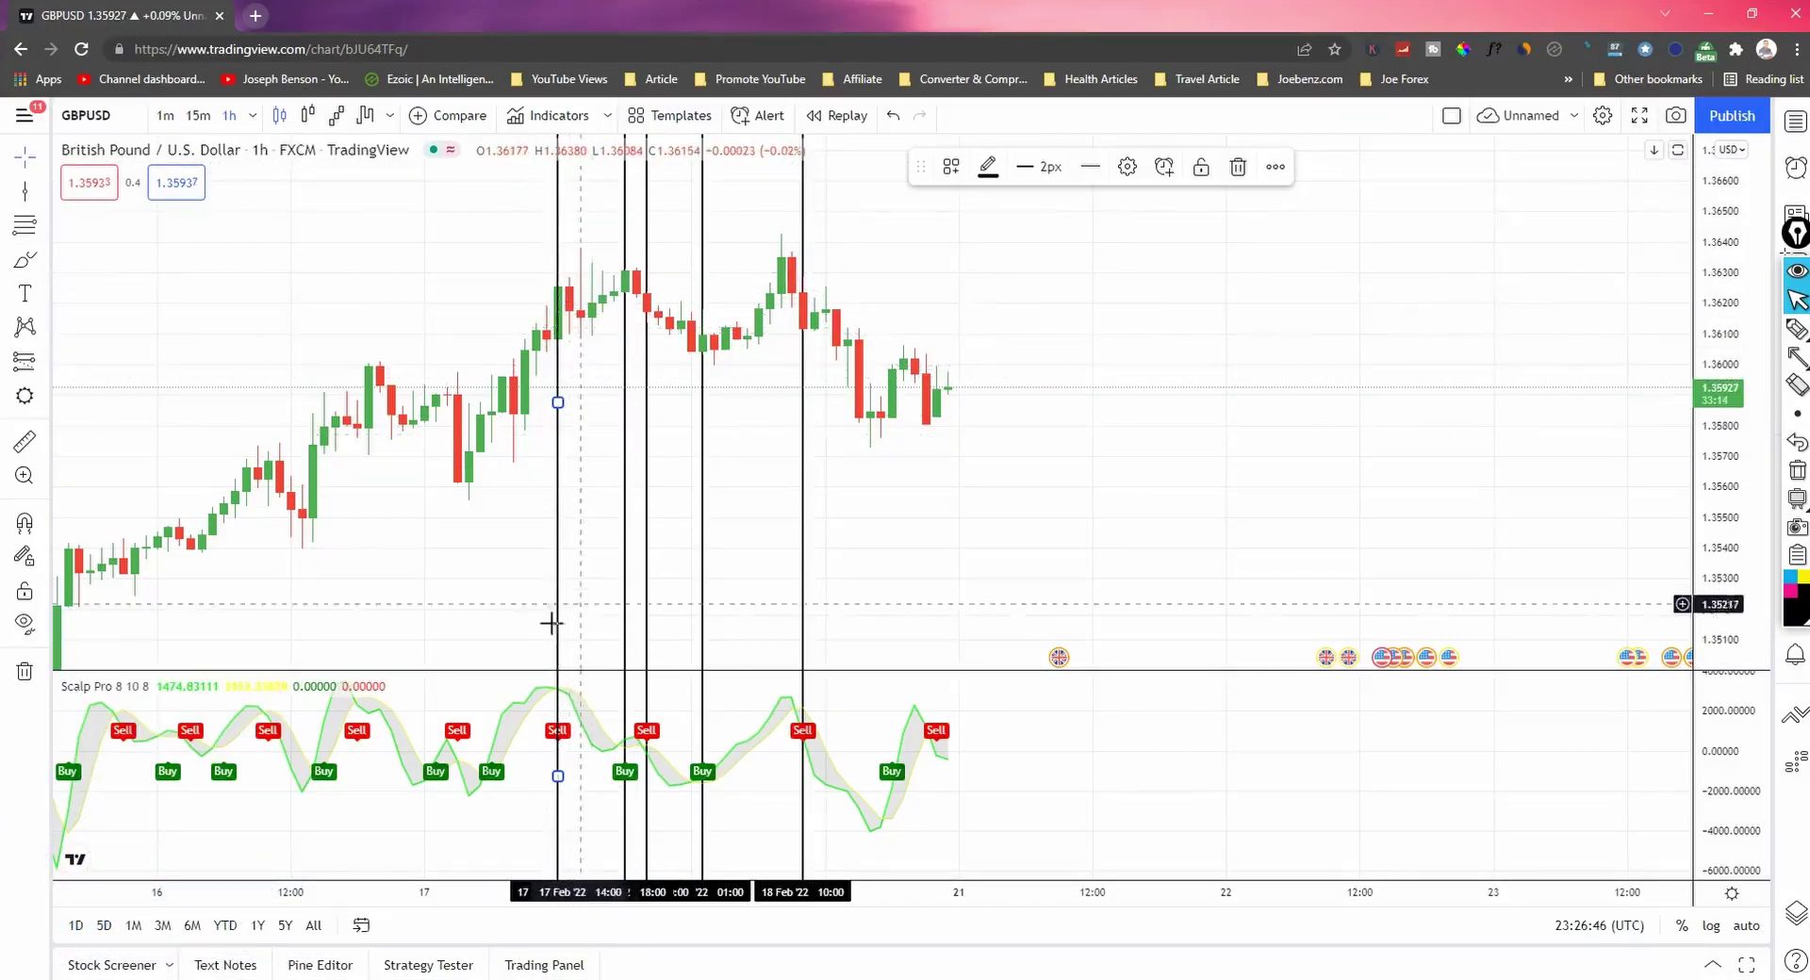
Step: Circle the 17 Feb 12:00 Sell label with the pen and dot the signal candle and the next one
{"action": "key", "text": "ctrl+shift+p"}
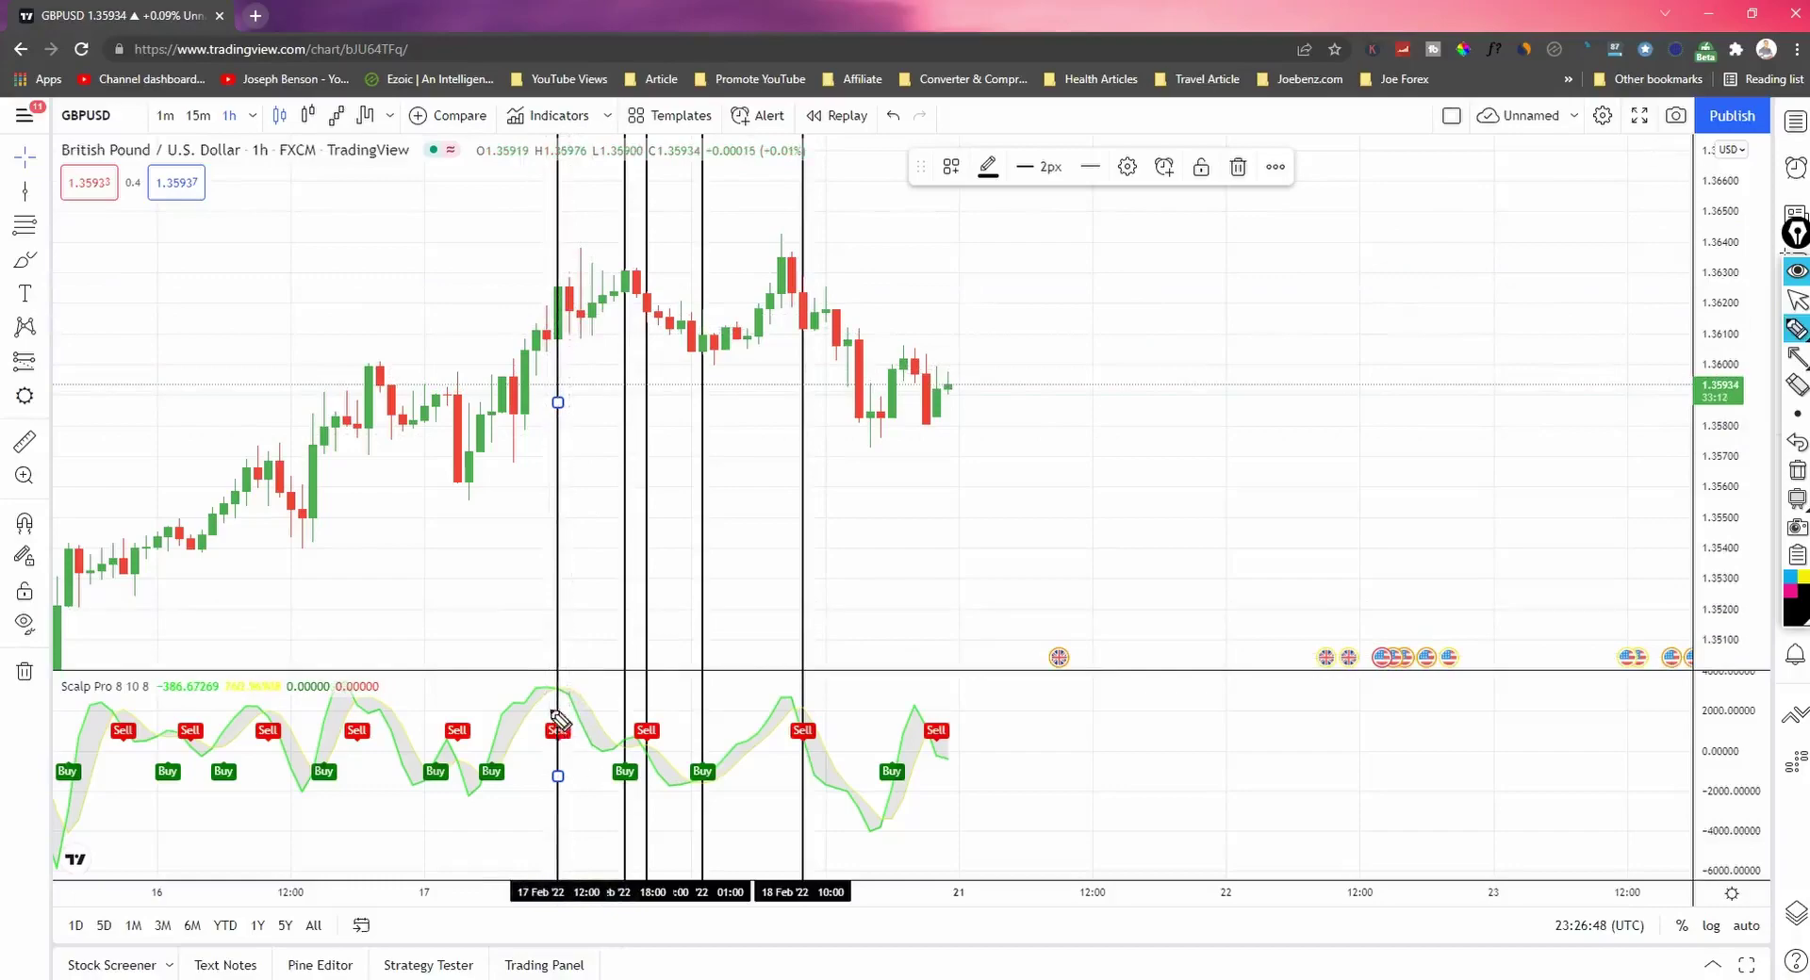
{"action": "left_click_drag", "start_coordinate": [552, 711], "coordinate": [546, 753]}
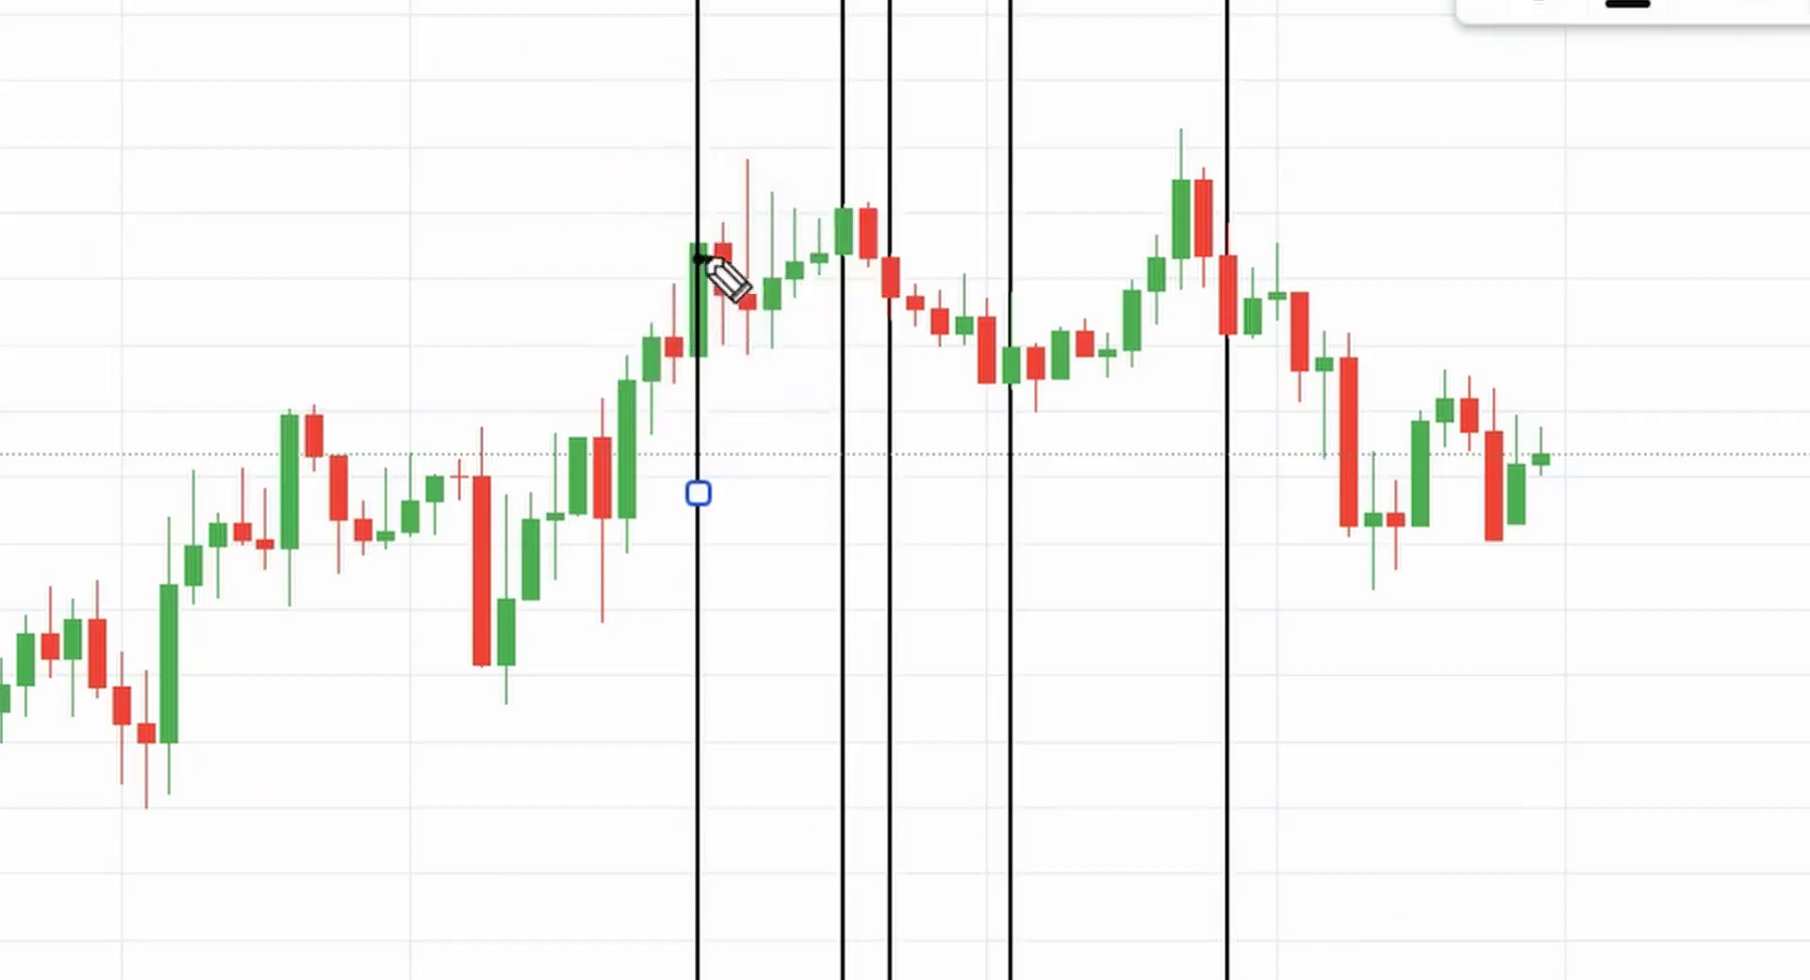
{"action": "left_click", "coordinate": [723, 261]}
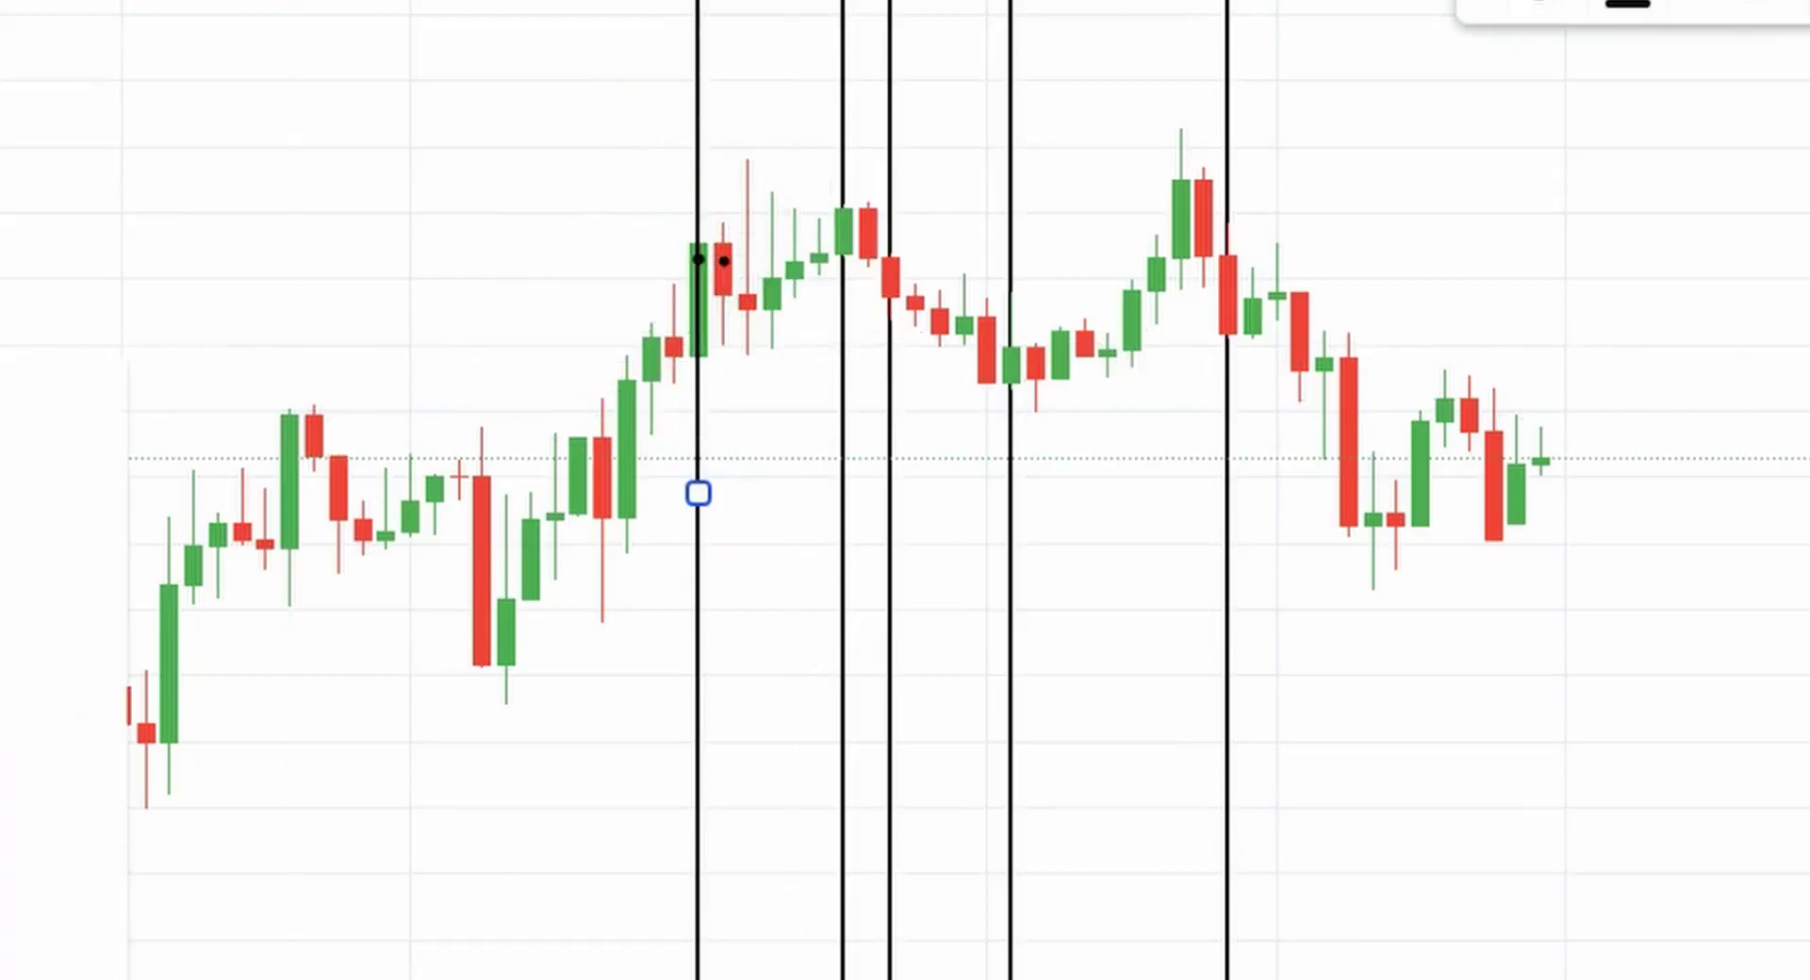
Step: Place a short position at the 17 Feb 12:00 Sell signal, two candles wide, with a 0.00136 target and 0.00069 stop
{"action": "left_click", "coordinate": [696, 248]}
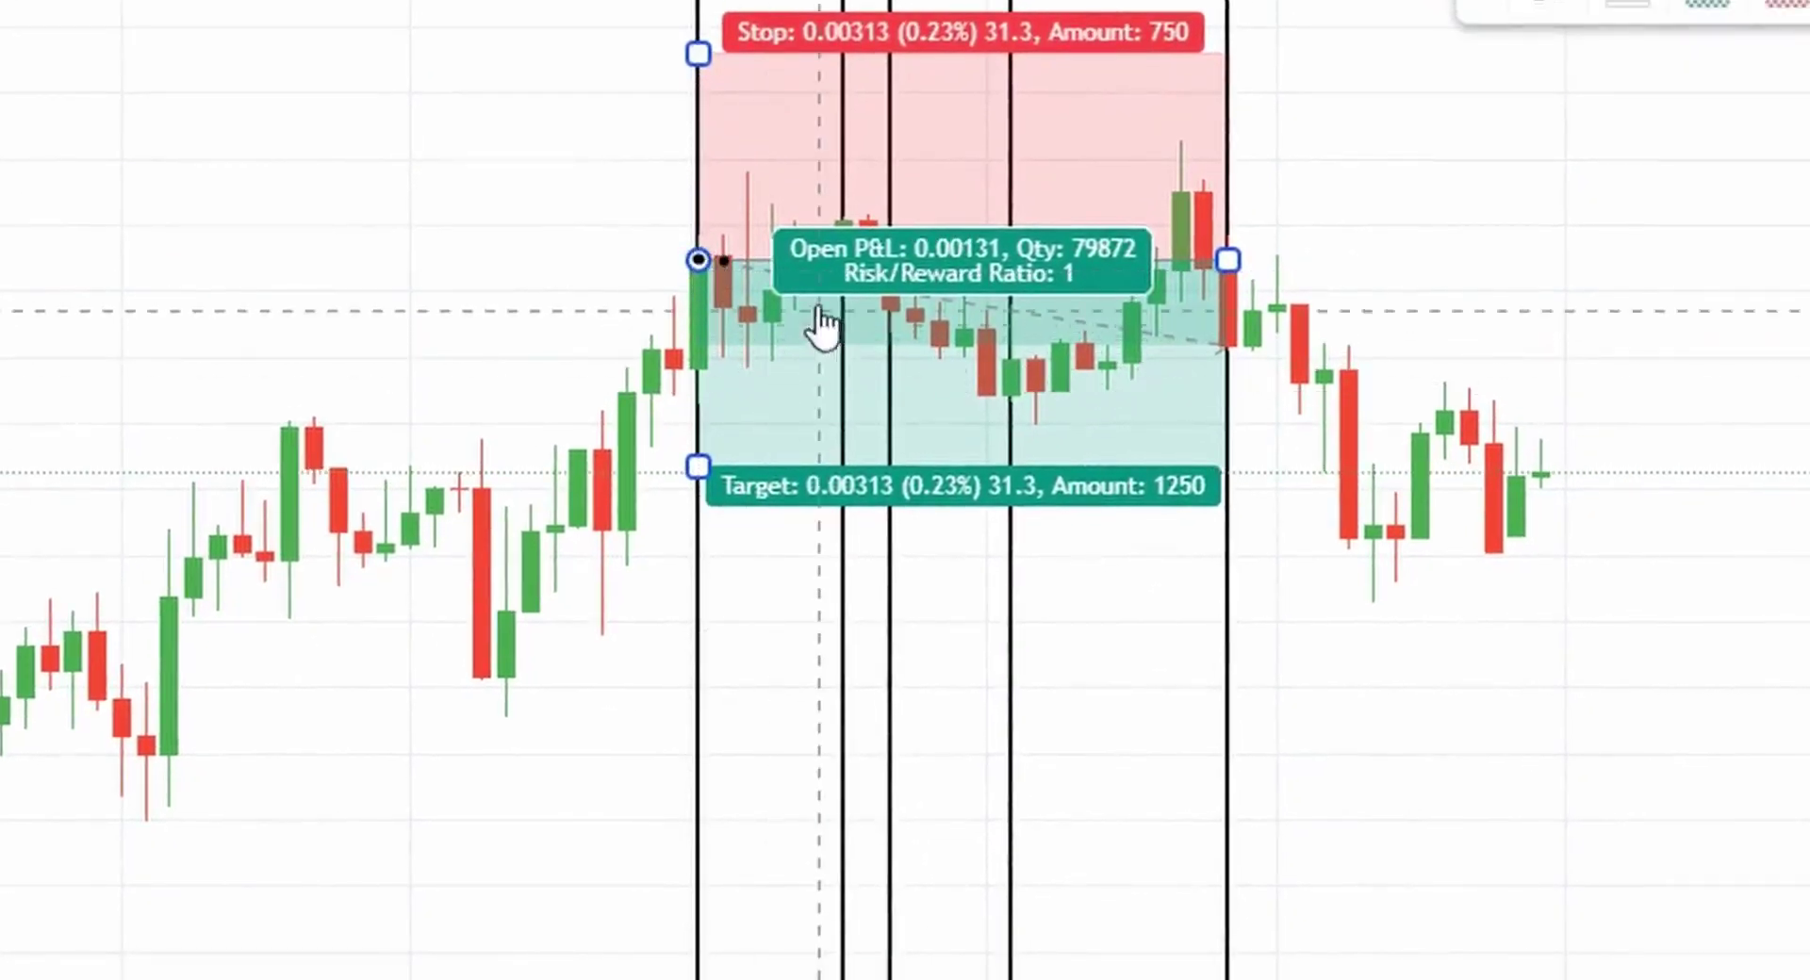
{"action": "left_click_drag", "start_coordinate": [697, 468], "coordinate": [664, 347]}
{"action": "left_click_drag", "start_coordinate": [1230, 259], "coordinate": [749, 256]}
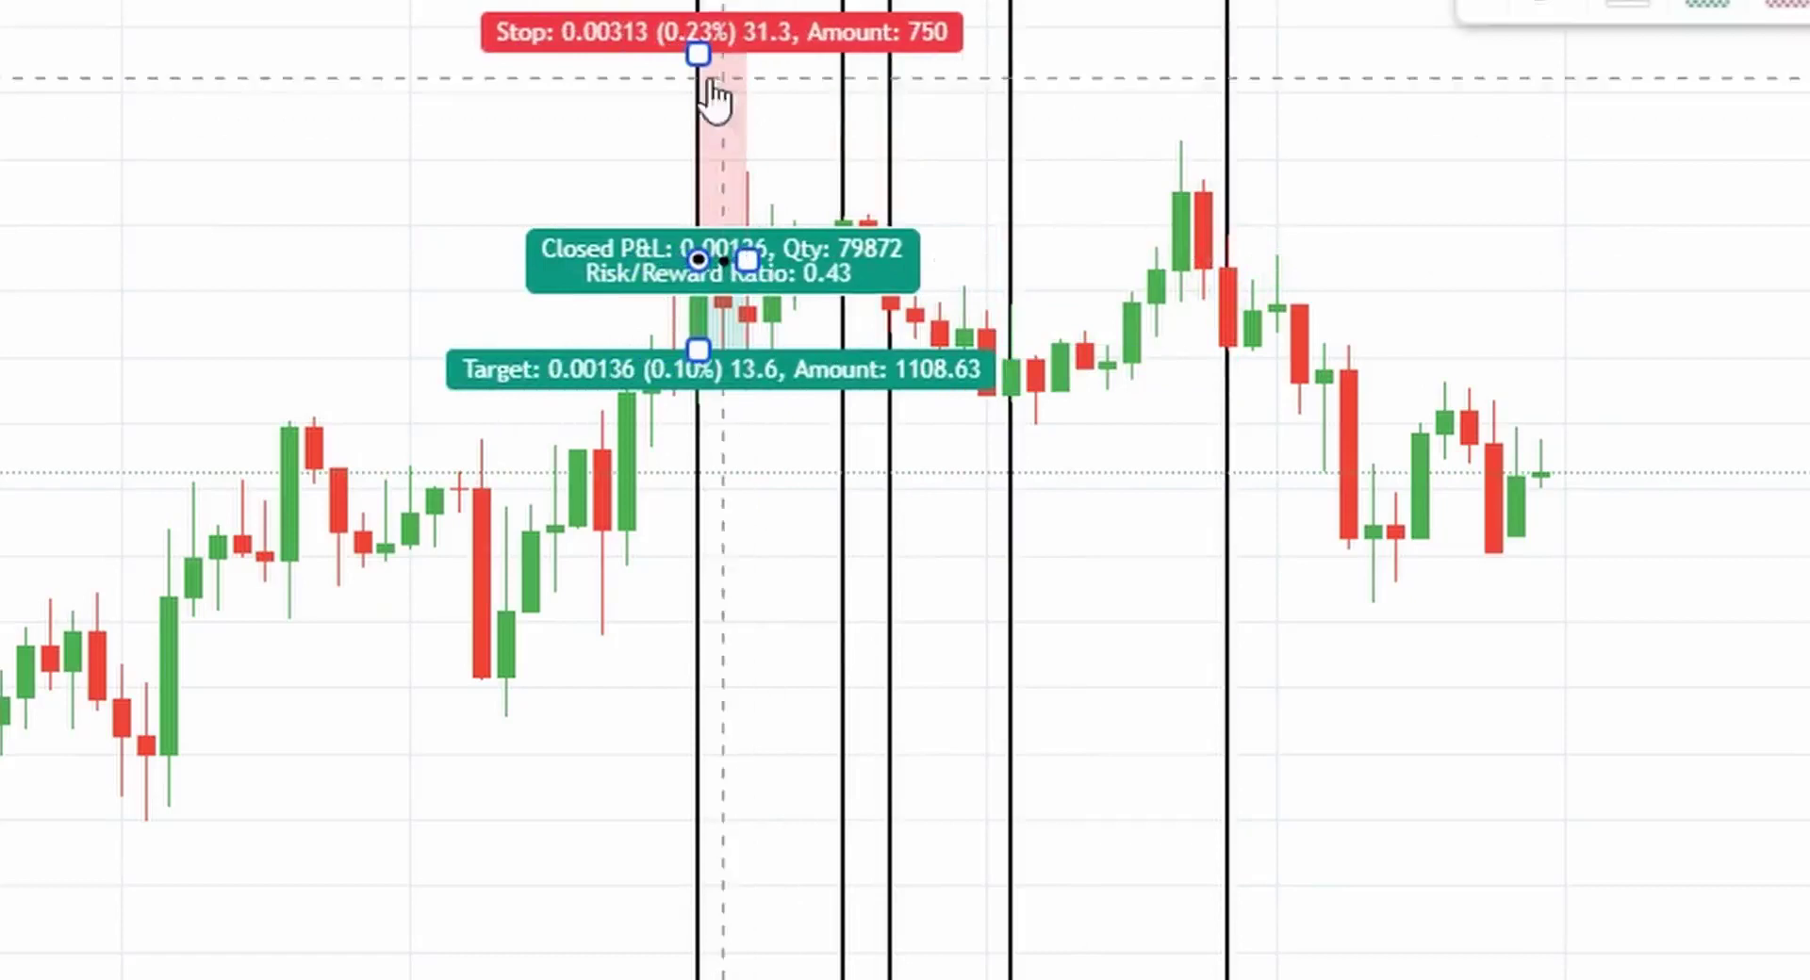
{"action": "left_click_drag", "start_coordinate": [696, 56], "coordinate": [696, 213]}
{"action": "left_click", "coordinate": [1474, 223]}
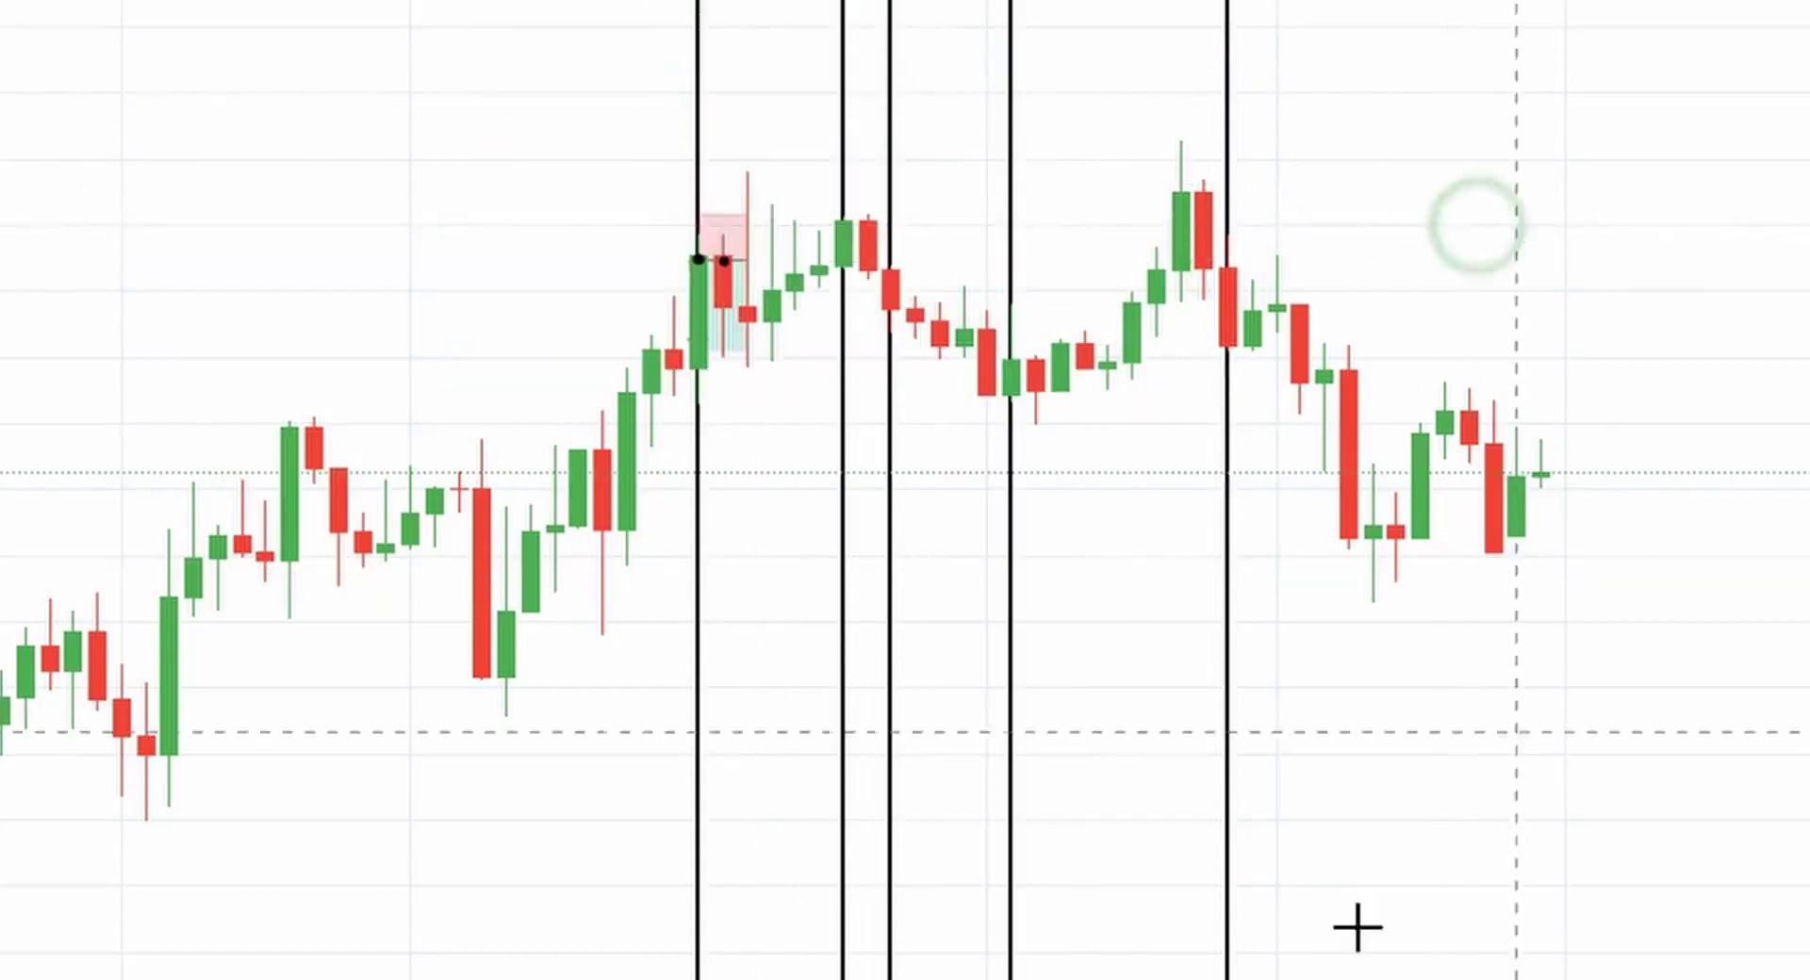
Step: Delete the short position at the 17 Feb 12:00 Sell signal and clear the pen marks
{"action": "left_click", "coordinate": [740, 381]}
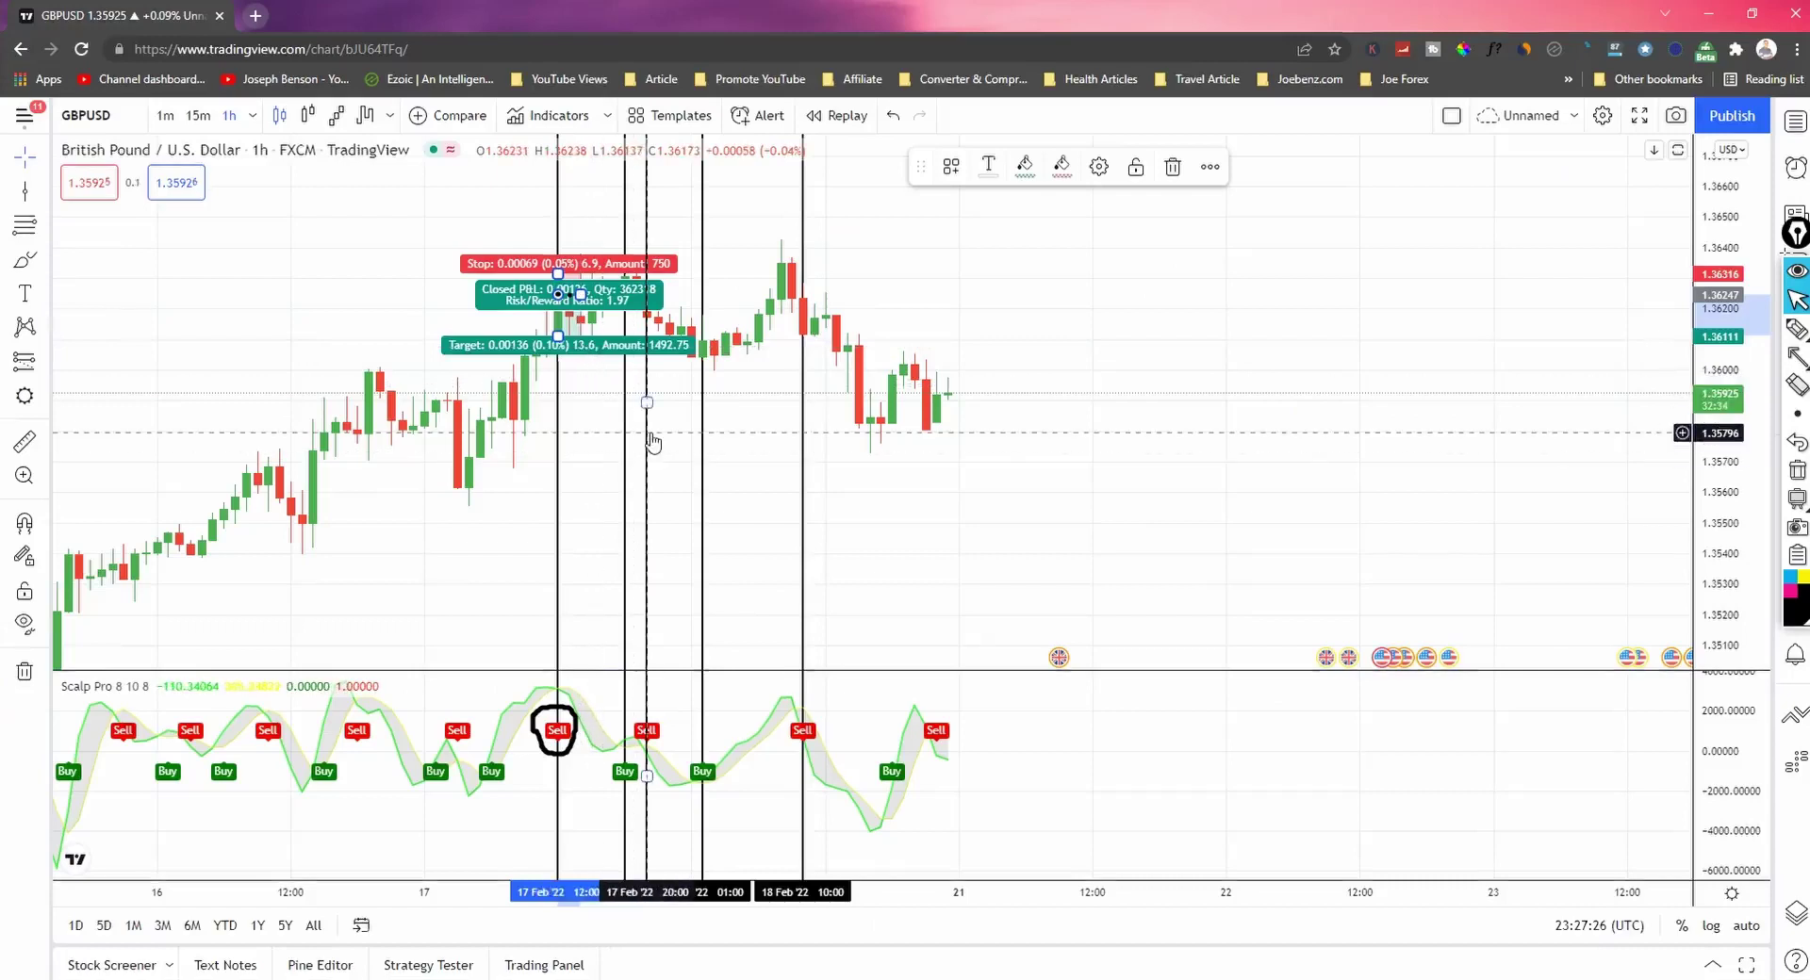
{"action": "left_click", "coordinate": [600, 442]}
{"action": "left_click", "coordinate": [573, 341]}
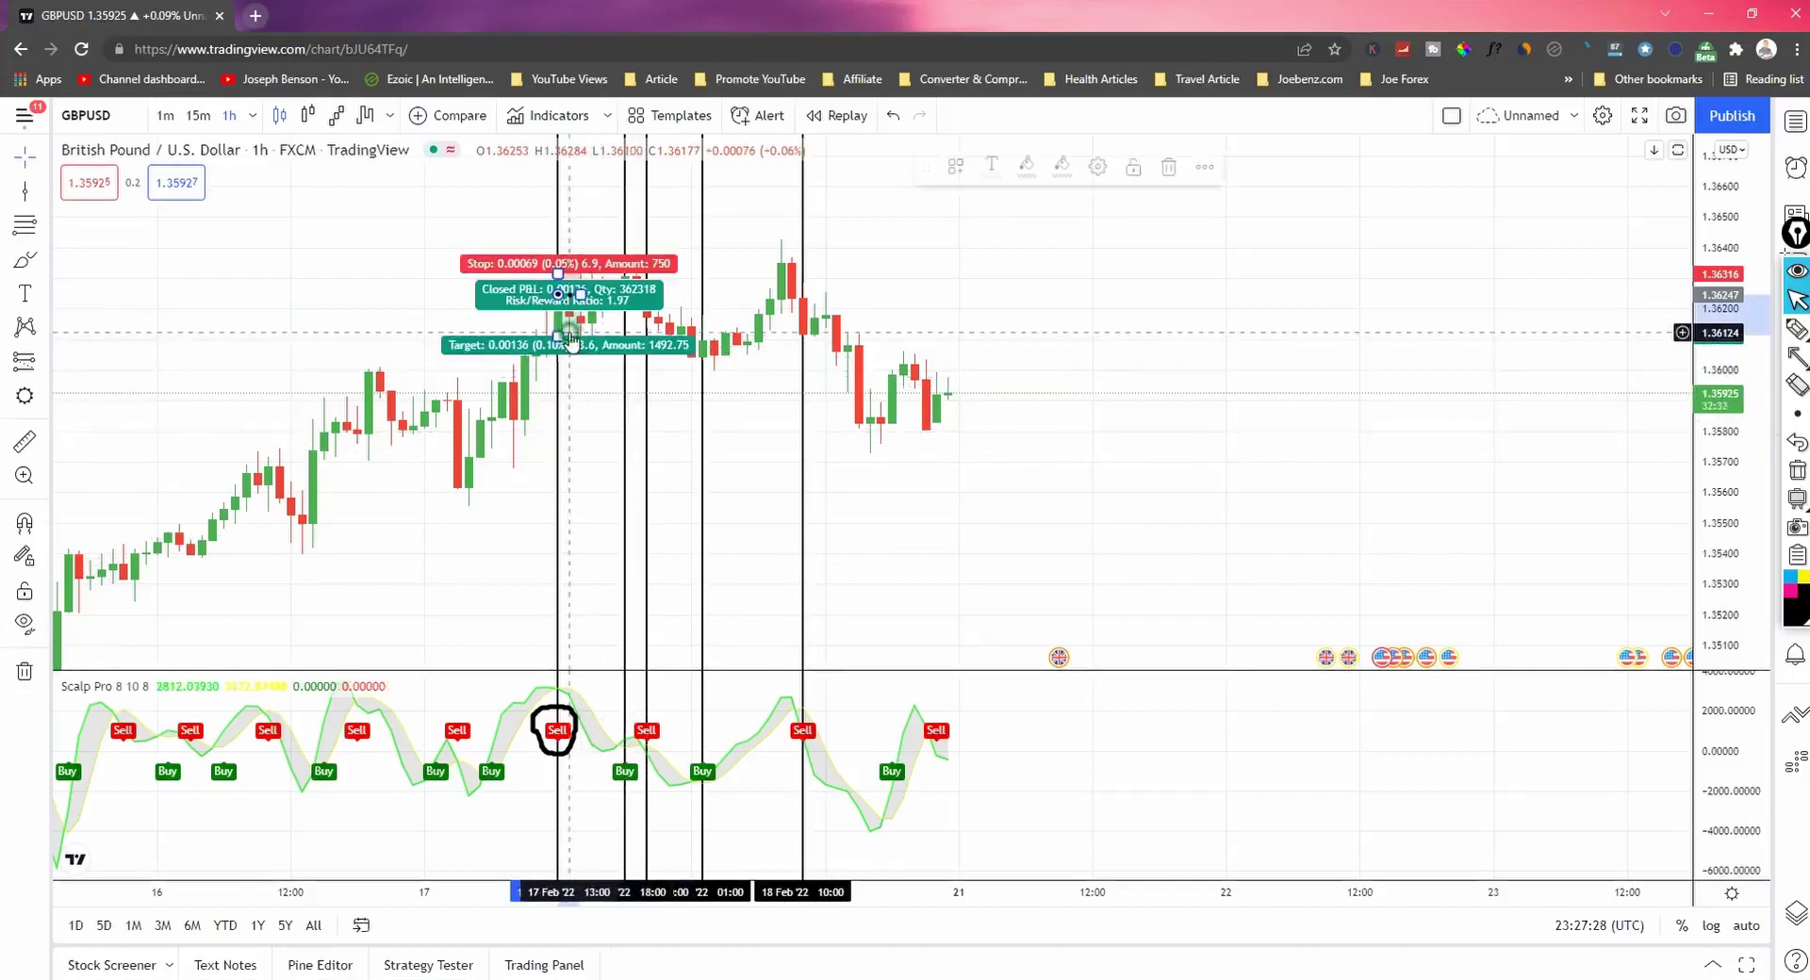
{"action": "key", "text": "Delete"}
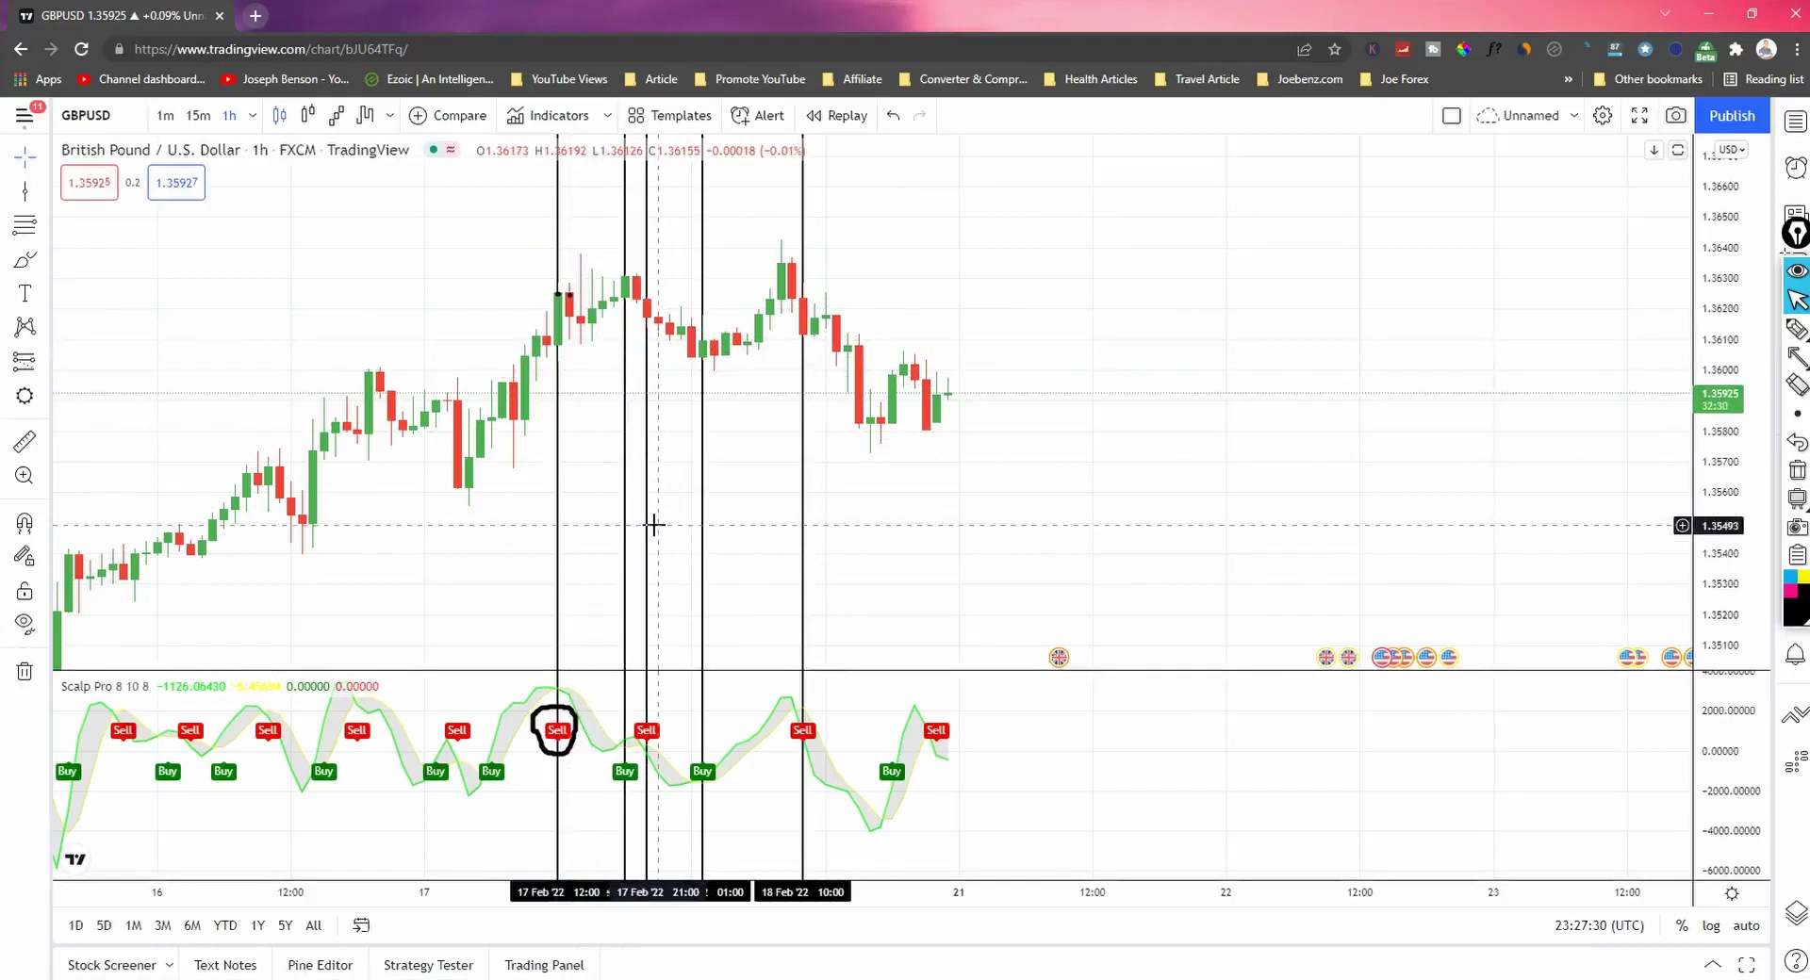
{"action": "mouse_move", "coordinate": [885, 504]}
{"action": "left_mouse_down"}
{"action": "mouse_move", "coordinate": [1074, 492]}
{"action": "mouse_move", "coordinate": [913, 504]}
{"action": "left_mouse_up"}
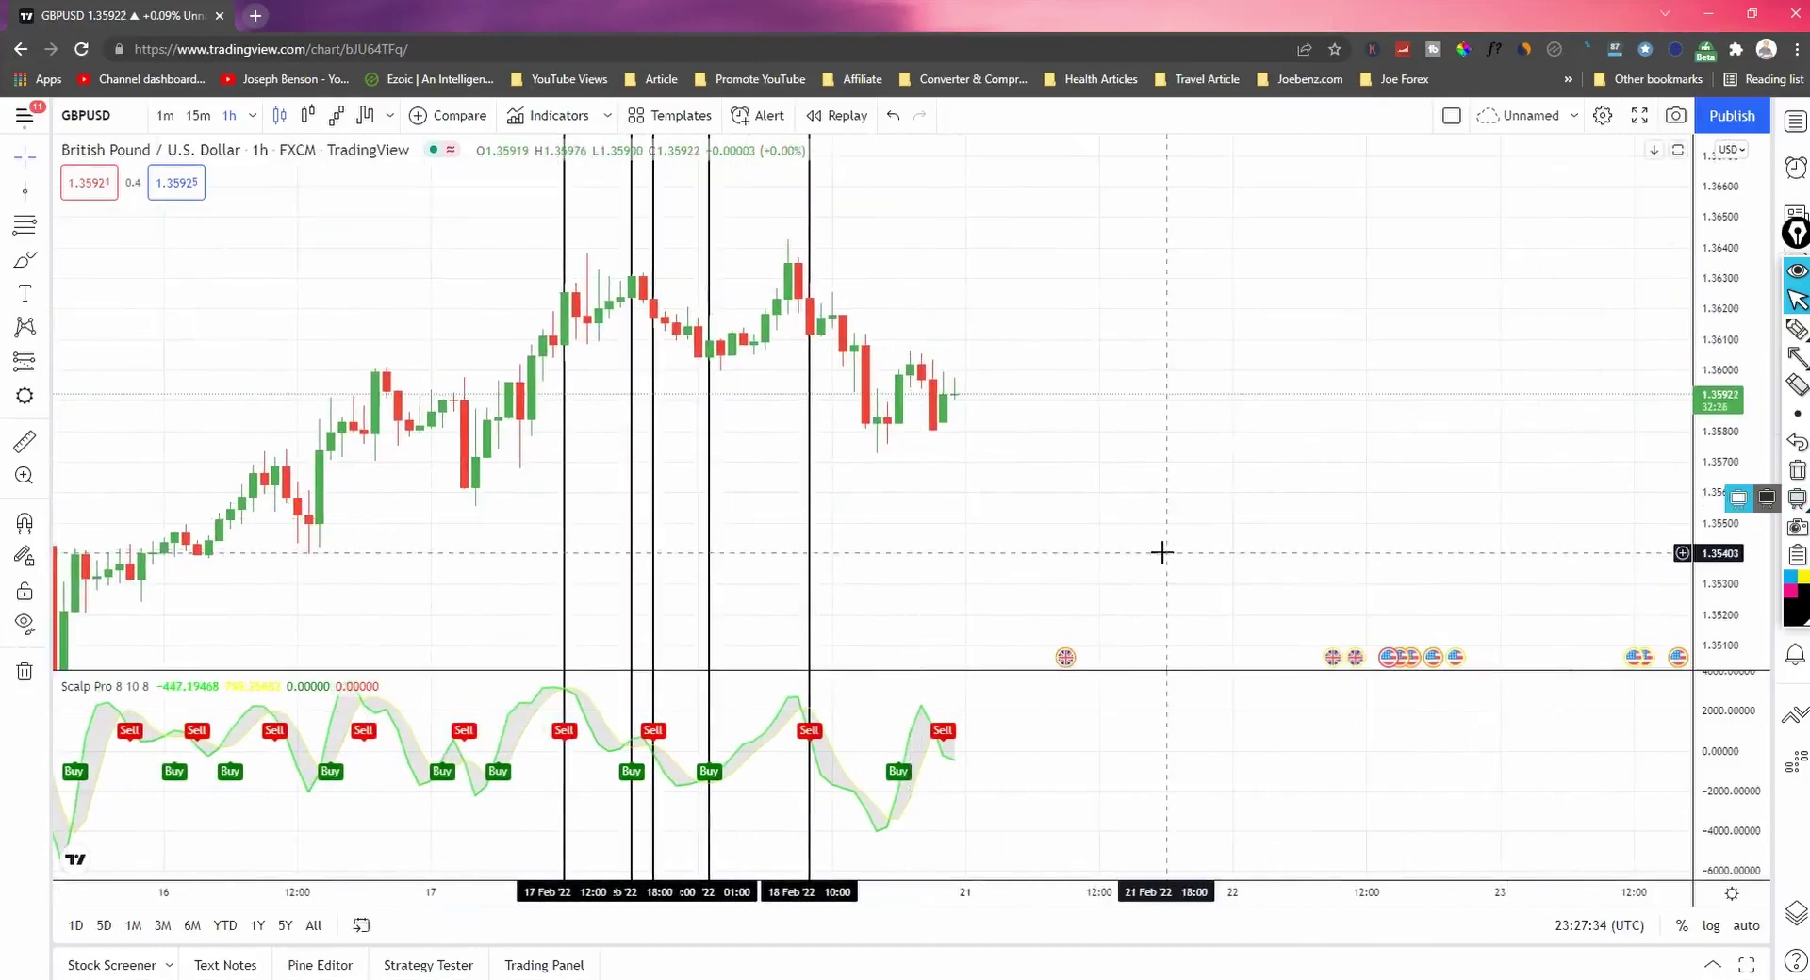
Step: Delete all the vertical signal lines from the chart
{"action": "left_click", "coordinate": [809, 199]}
{"action": "left_click_drag", "start_coordinate": [809, 199], "coordinate": [650, 247]}
{"action": "key", "text": "Delete"}
{"action": "left_click", "coordinate": [652, 247]}
{"action": "key", "text": "Delete"}
{"action": "left_click", "coordinate": [632, 245]}
{"action": "key", "text": "Delete"}
{"action": "left_click", "coordinate": [564, 243]}
{"action": "key", "text": "Delete"}
Step: Look through the earlier Scalp Pro Buy and Sell signals on the chart and return to the latest candles
{"action": "left_click_drag", "start_coordinate": [488, 549], "coordinate": [1308, 400]}
{"action": "left_click_drag", "start_coordinate": [1062, 469], "coordinate": [707, 279]}
{"action": "left_click_drag", "start_coordinate": [480, 517], "coordinate": [961, 472]}
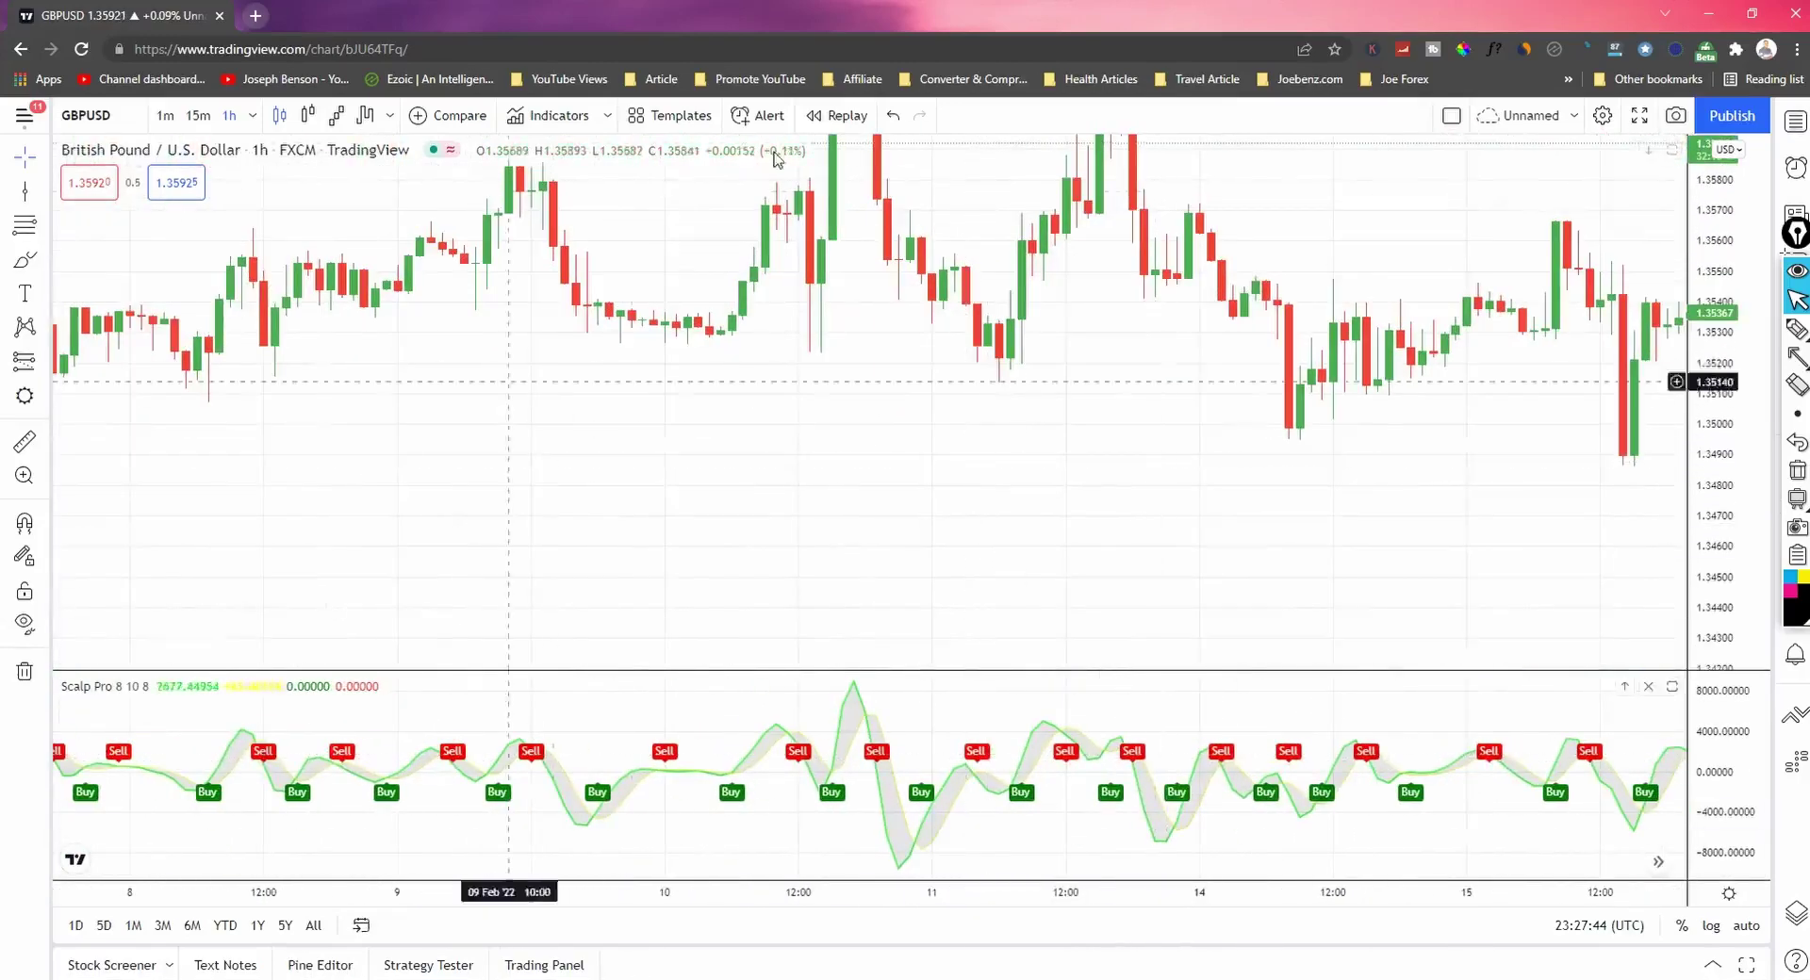
{"action": "left_click_drag", "start_coordinate": [691, 452], "coordinate": [1486, 451]}
{"action": "left_click_drag", "start_coordinate": [844, 480], "coordinate": [420, 449]}
{"action": "left_click_drag", "start_coordinate": [924, 456], "coordinate": [424, 471]}
{"action": "left_click_drag", "start_coordinate": [1062, 481], "coordinate": [106, 490]}
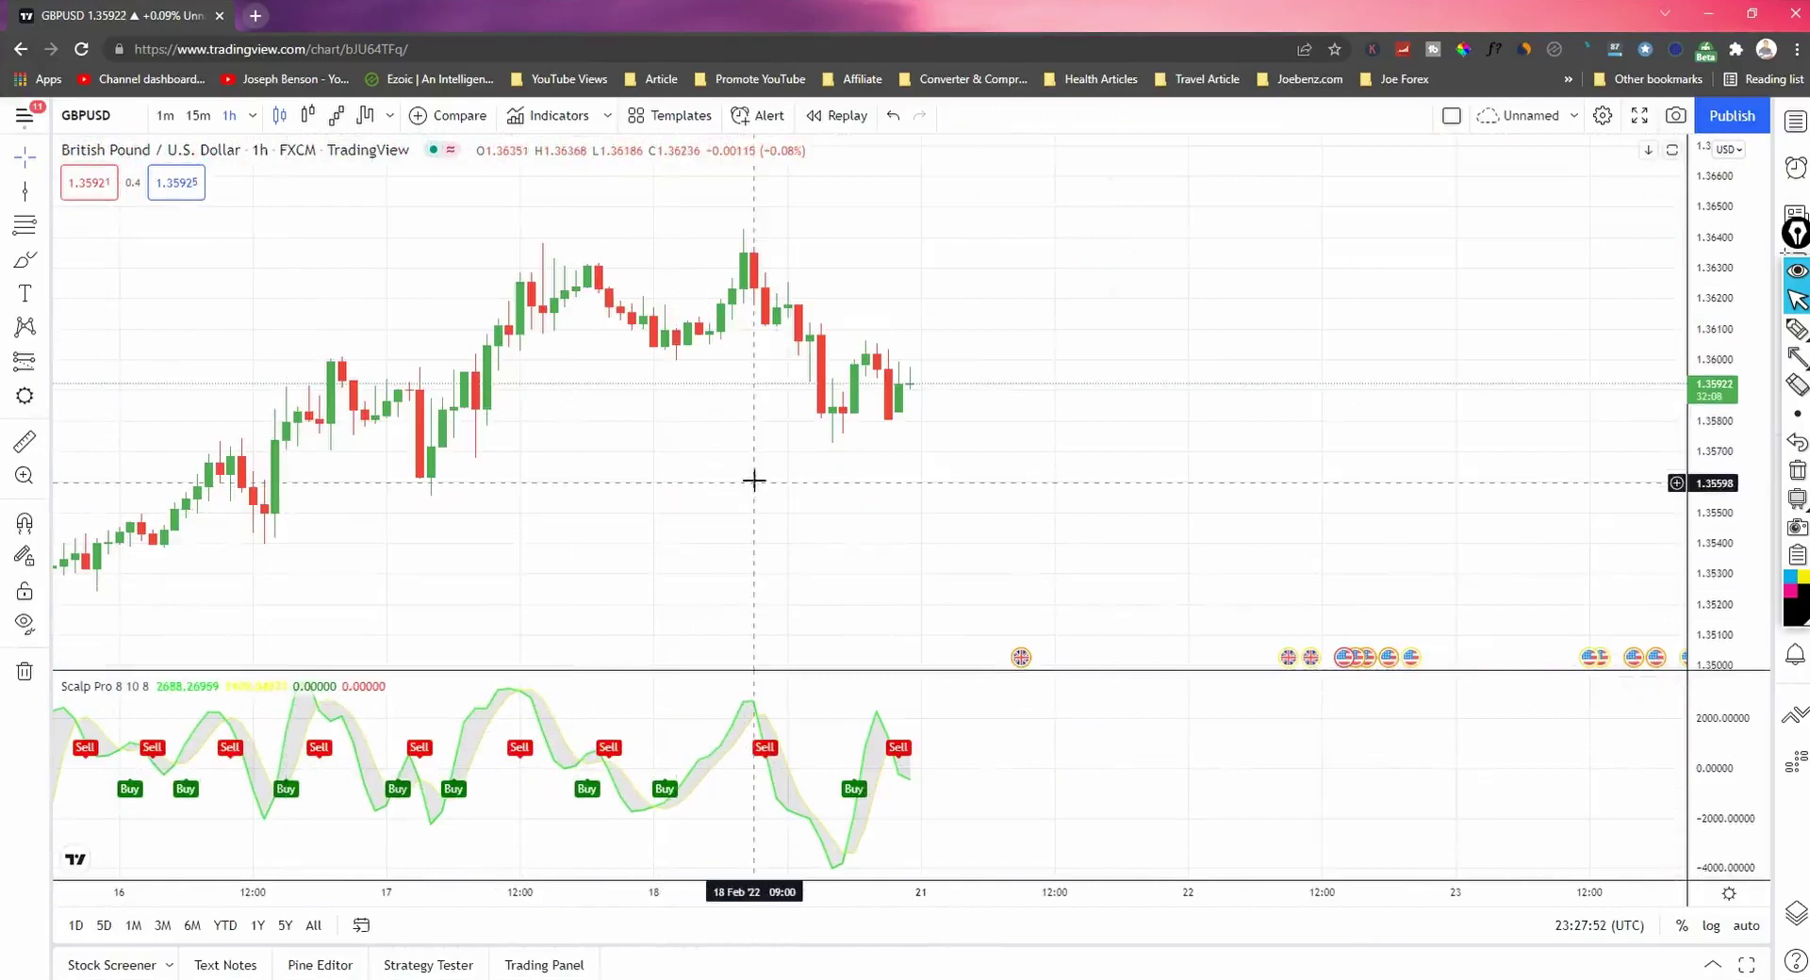